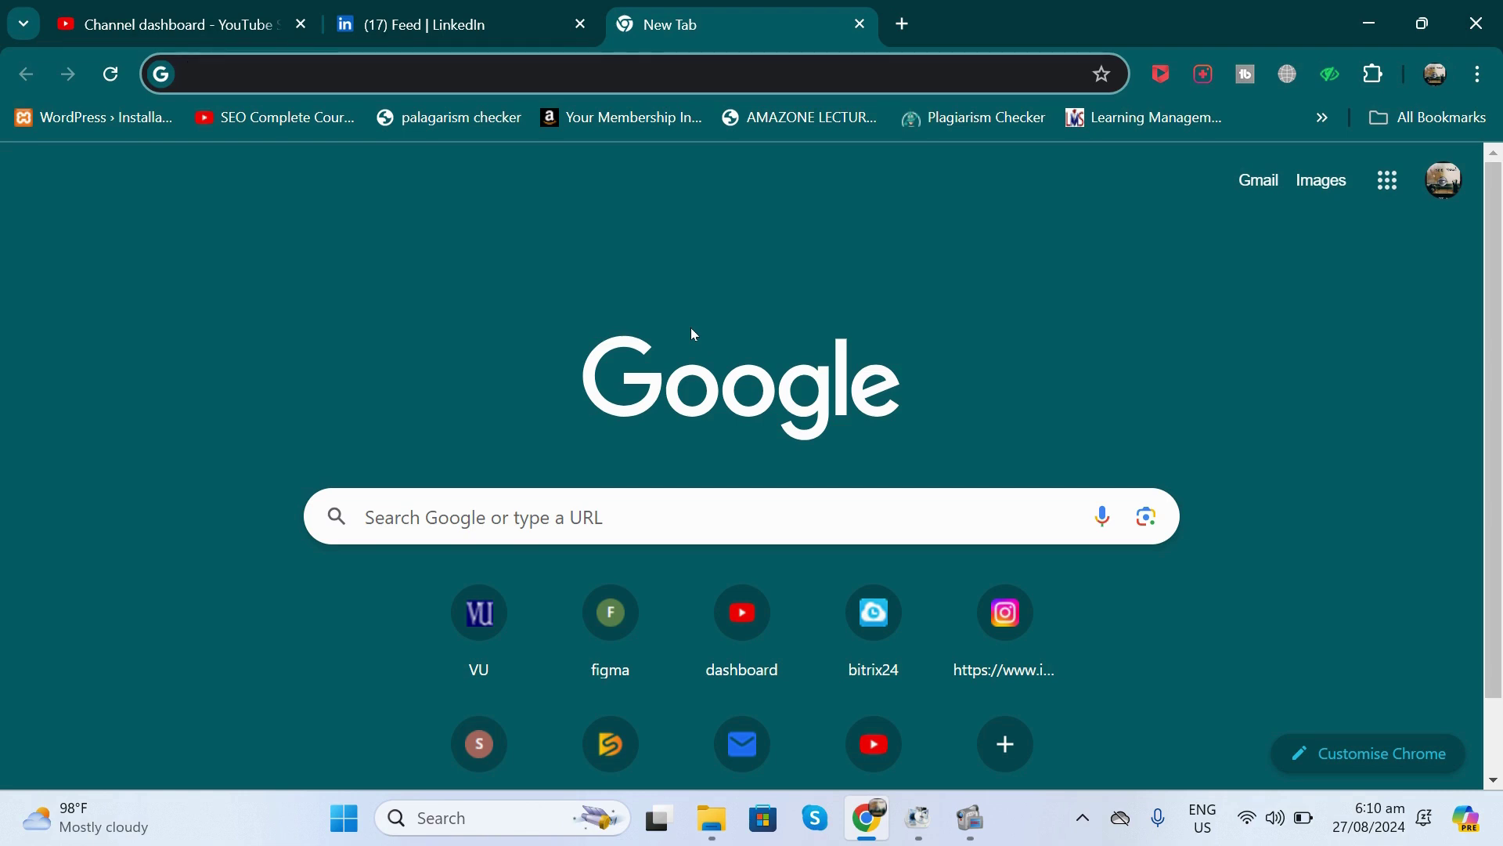
Step: Search Google for "how to find jobs on linkedin", using the matching suggestion for "how to find to jobs"
click(590, 511)
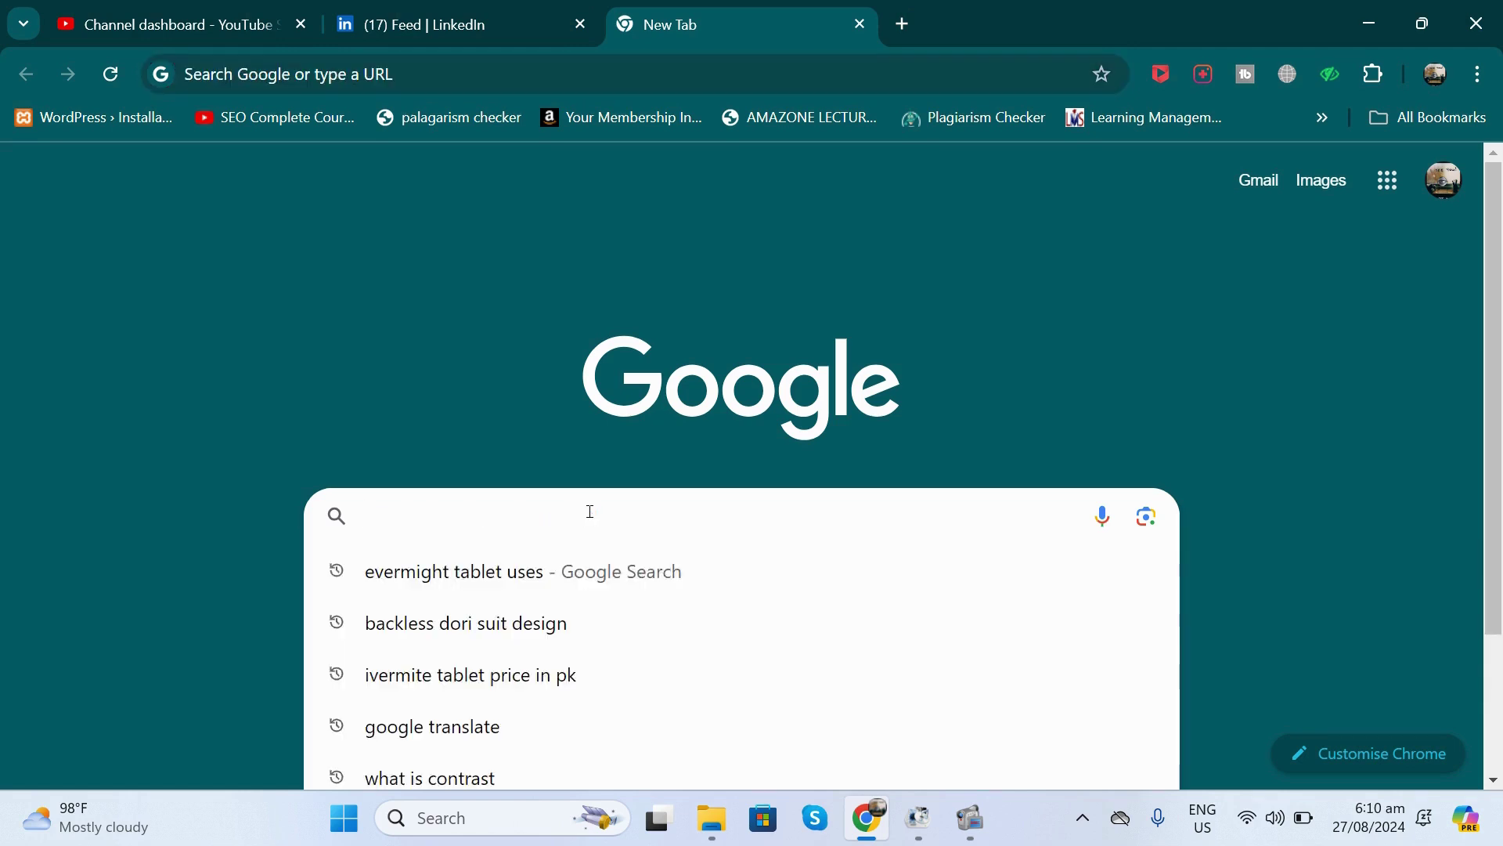
text(h)
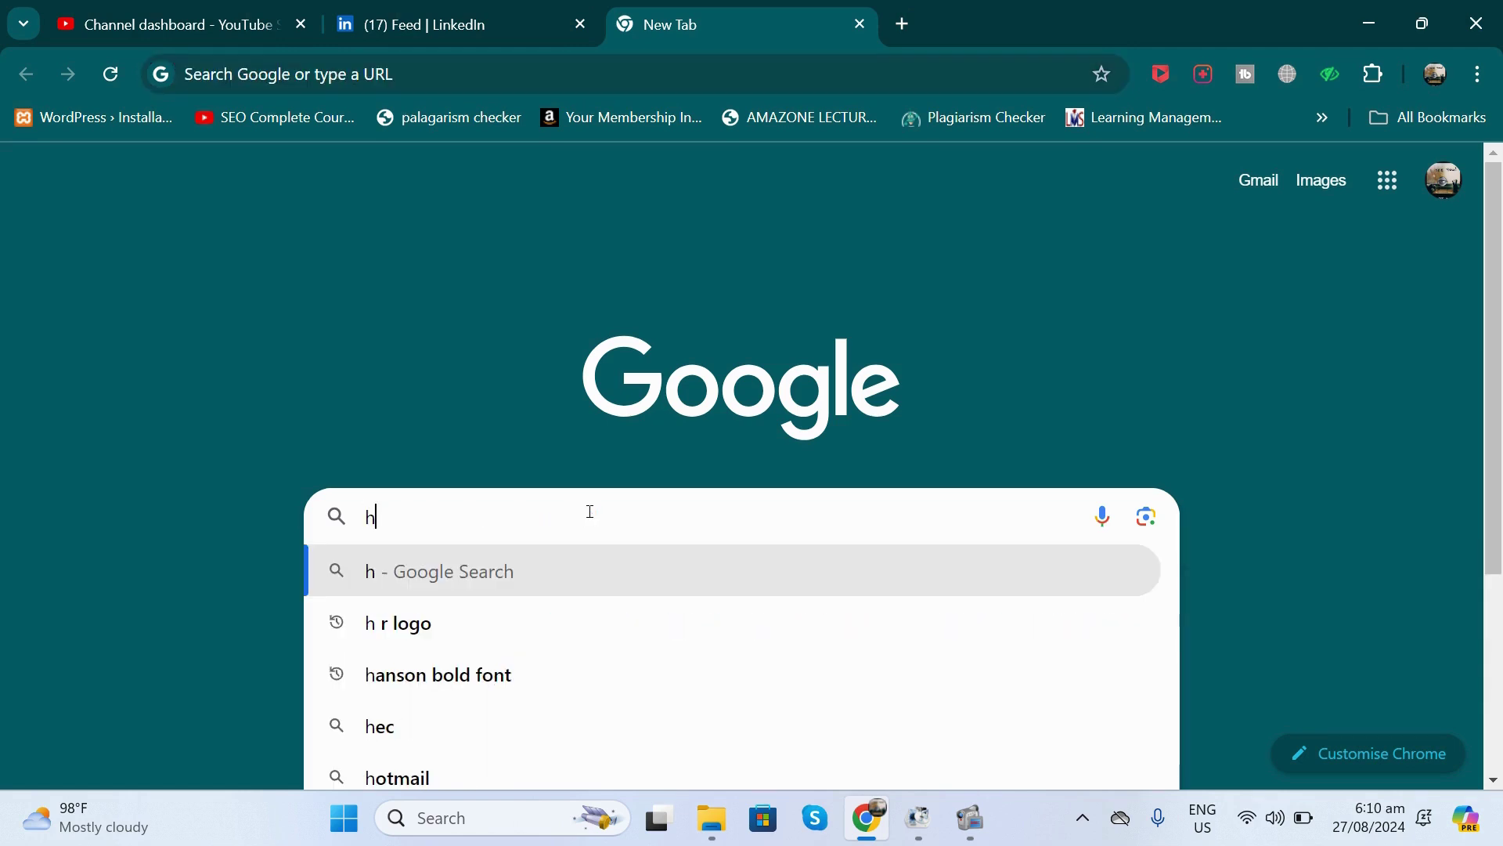
text(ow )
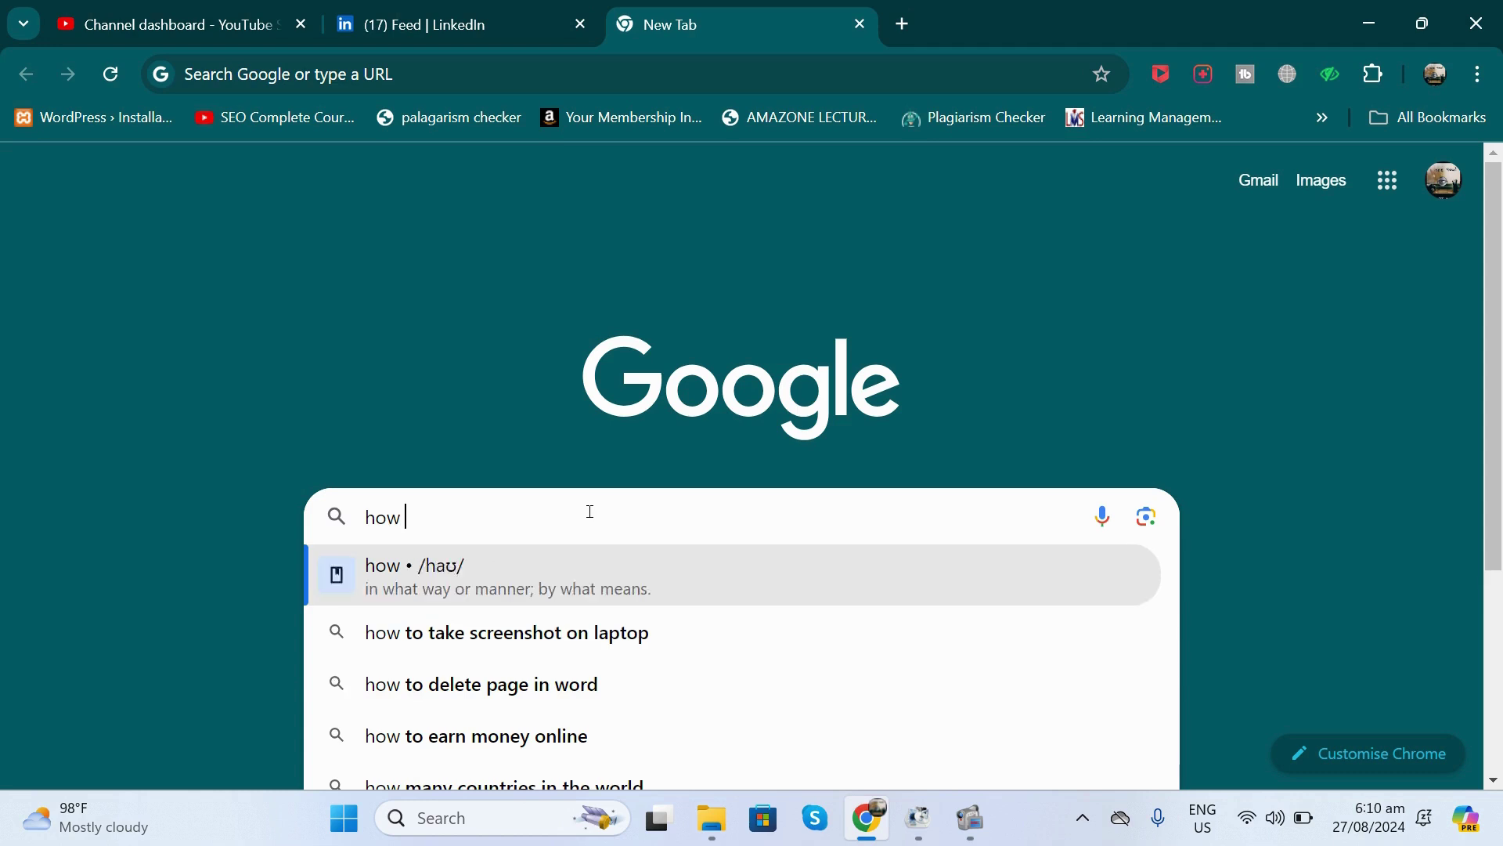
text(to find to jobs)
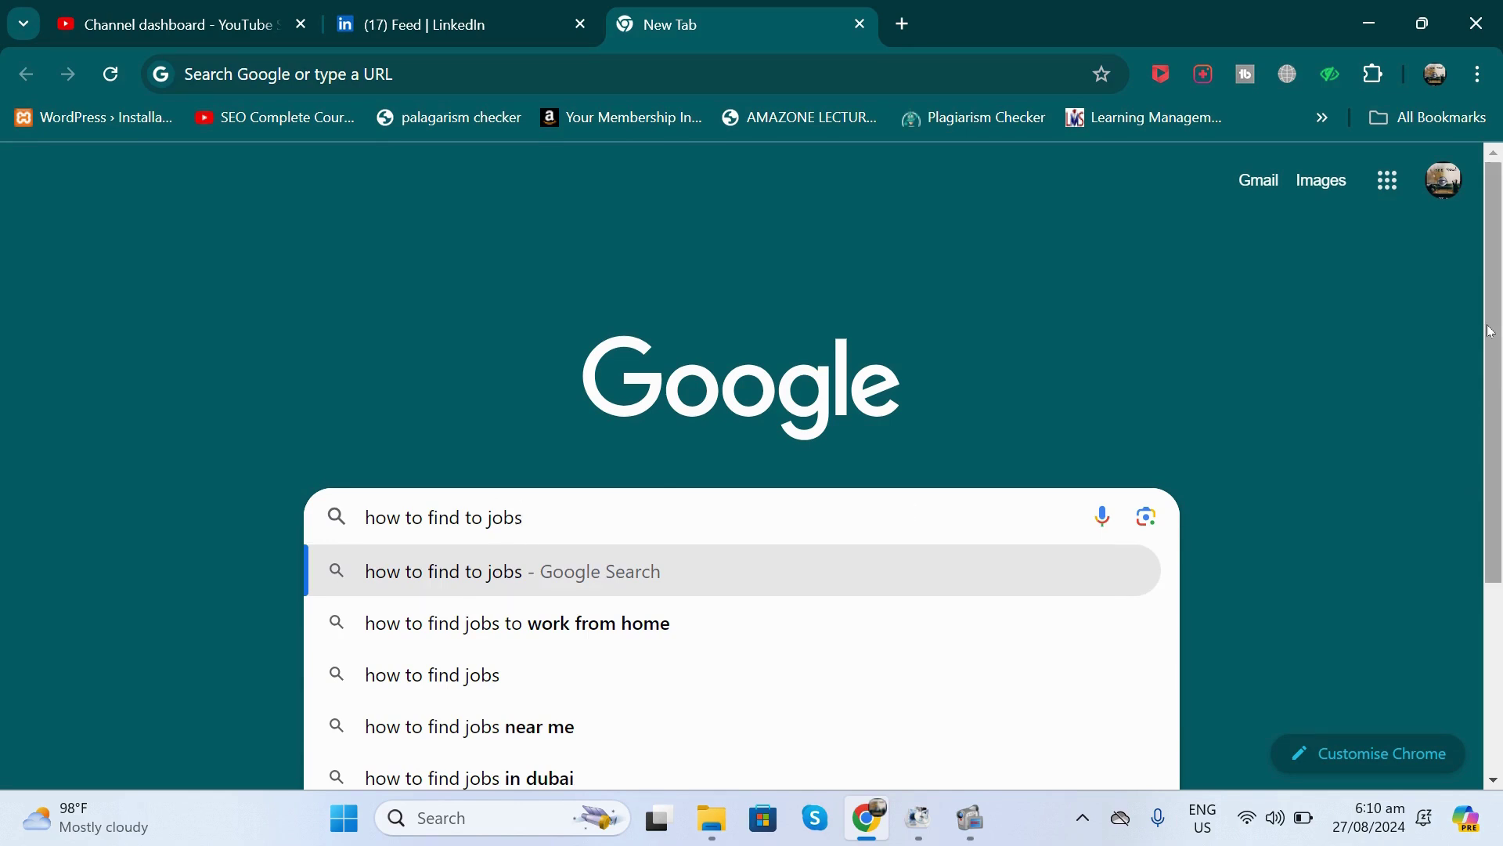
scroll(1496, 393, down, 1)
scroll(1495, 393, down, 3)
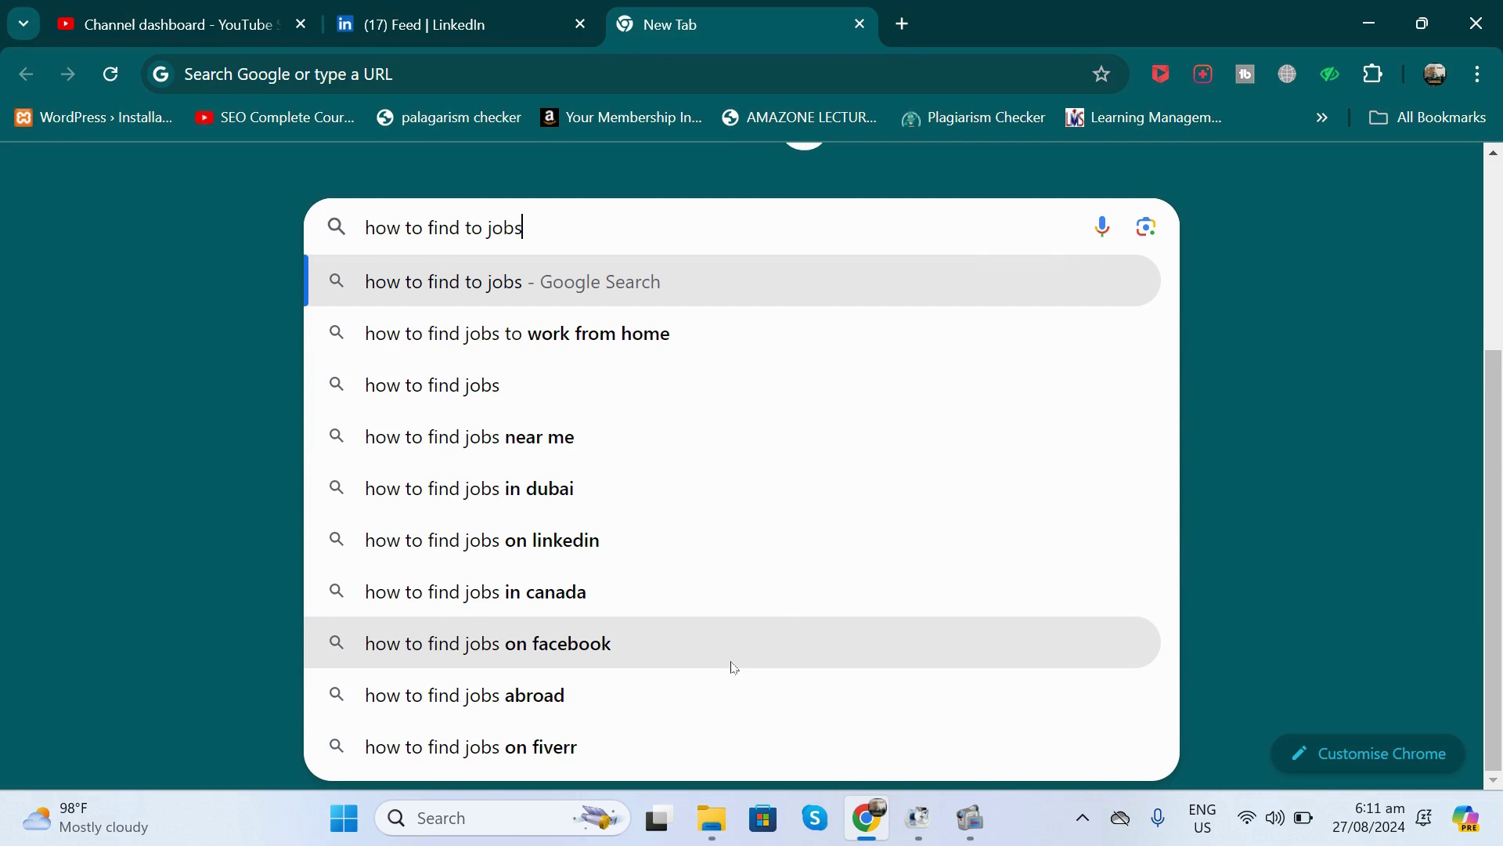
click(682, 542)
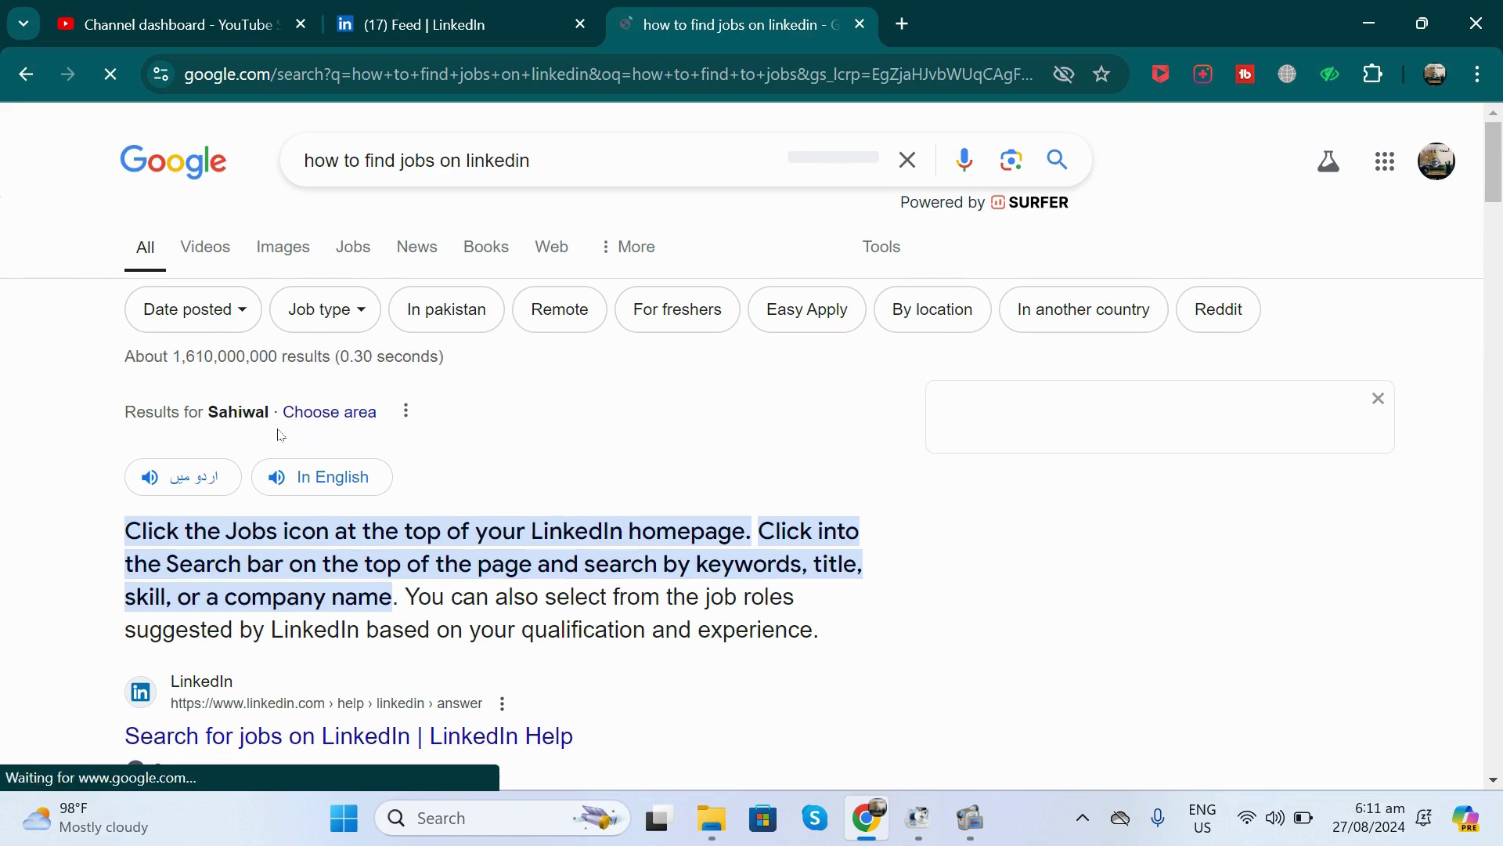
Step: Look at the area choices for the search results without changing the area, and skim the LinkedIn Help results
click(356, 413)
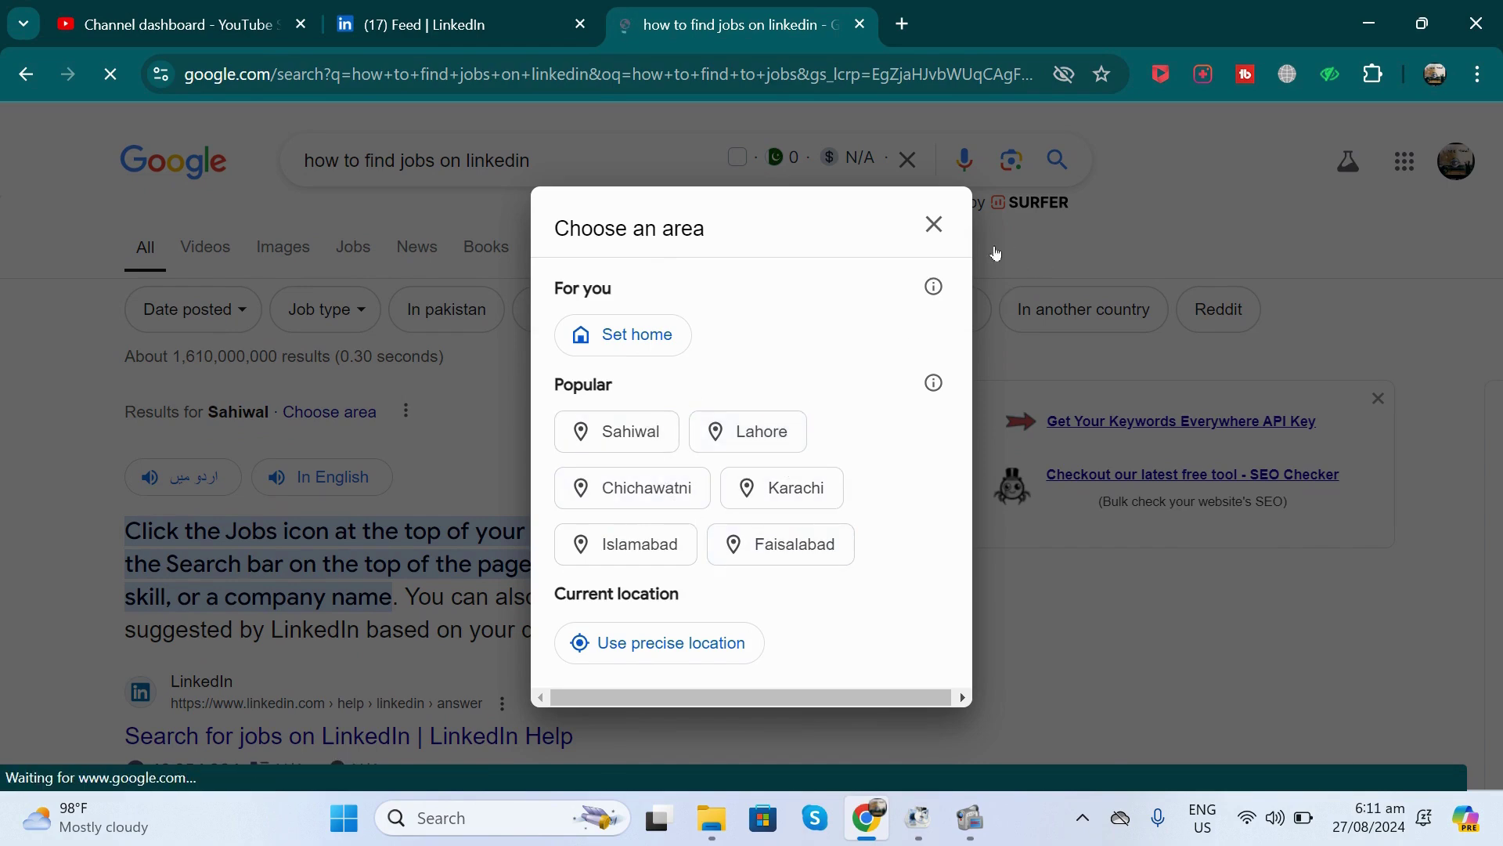
click(944, 228)
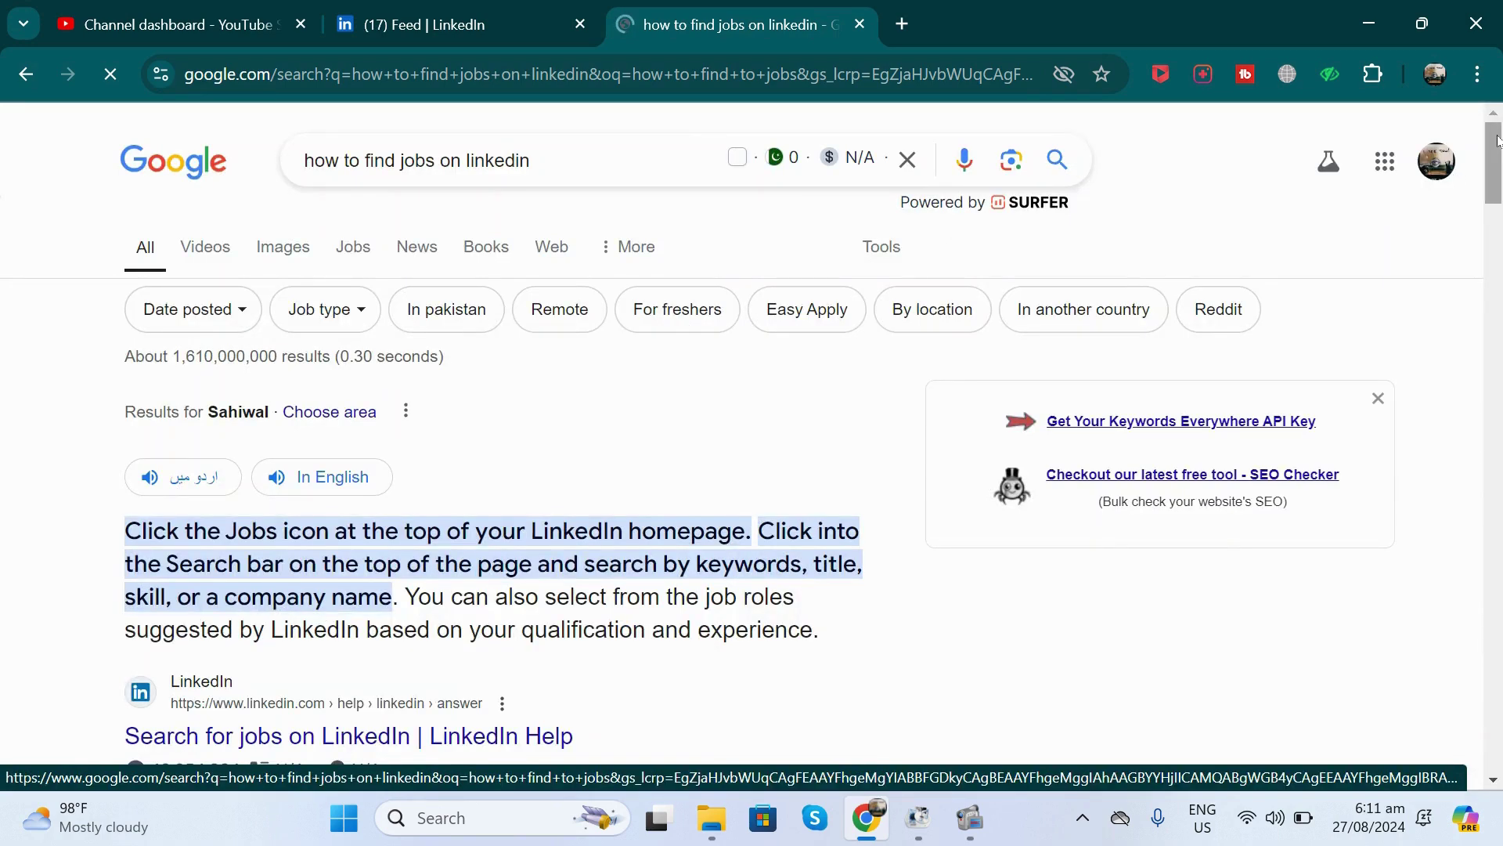
scroll(1498, 194, down, 3)
scroll(1498, 193, down, 4)
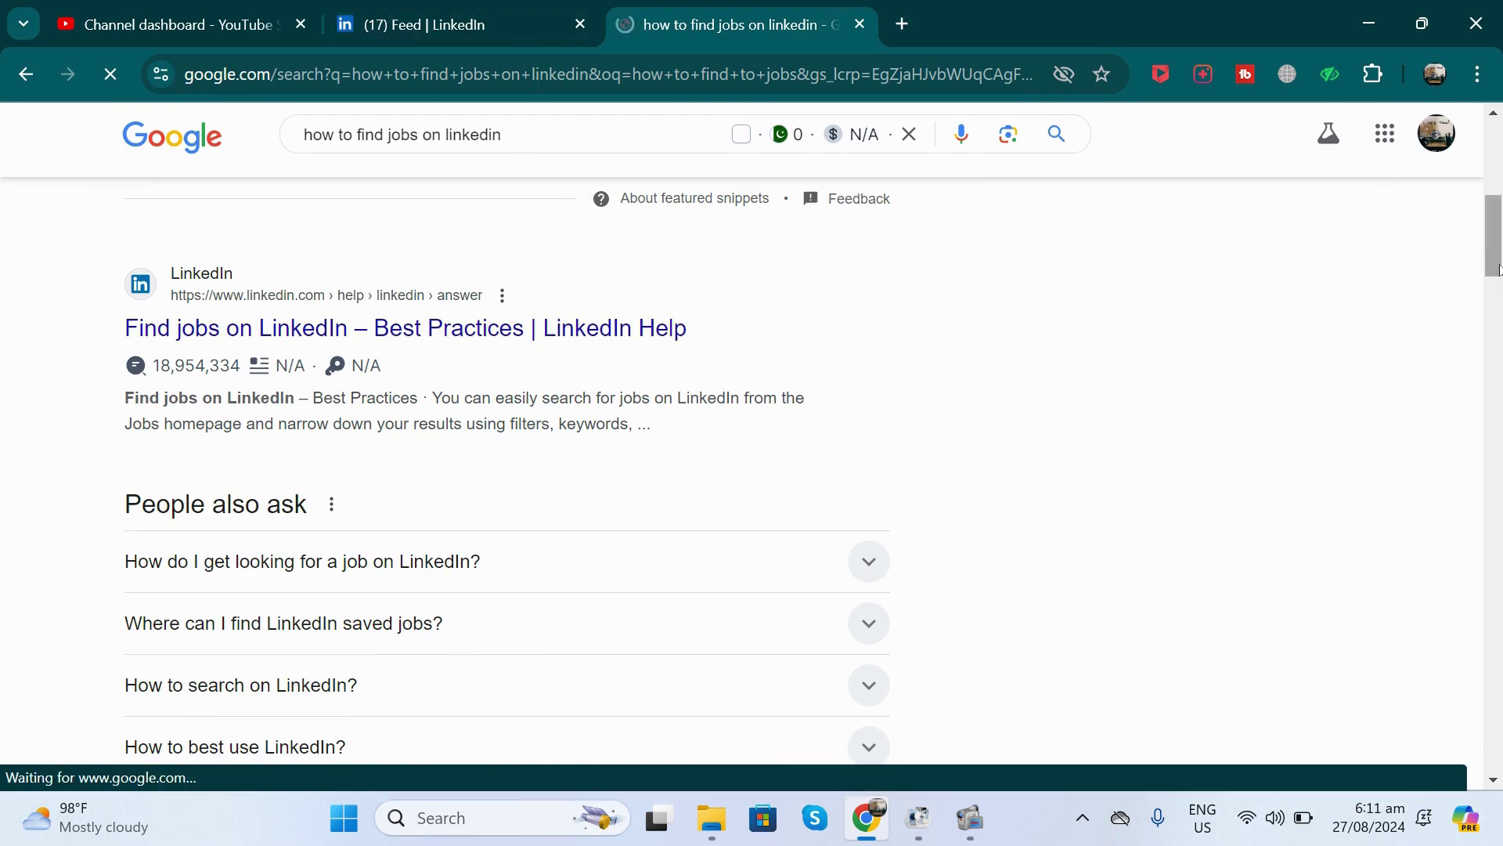
drag(1498, 268, 1497, 222)
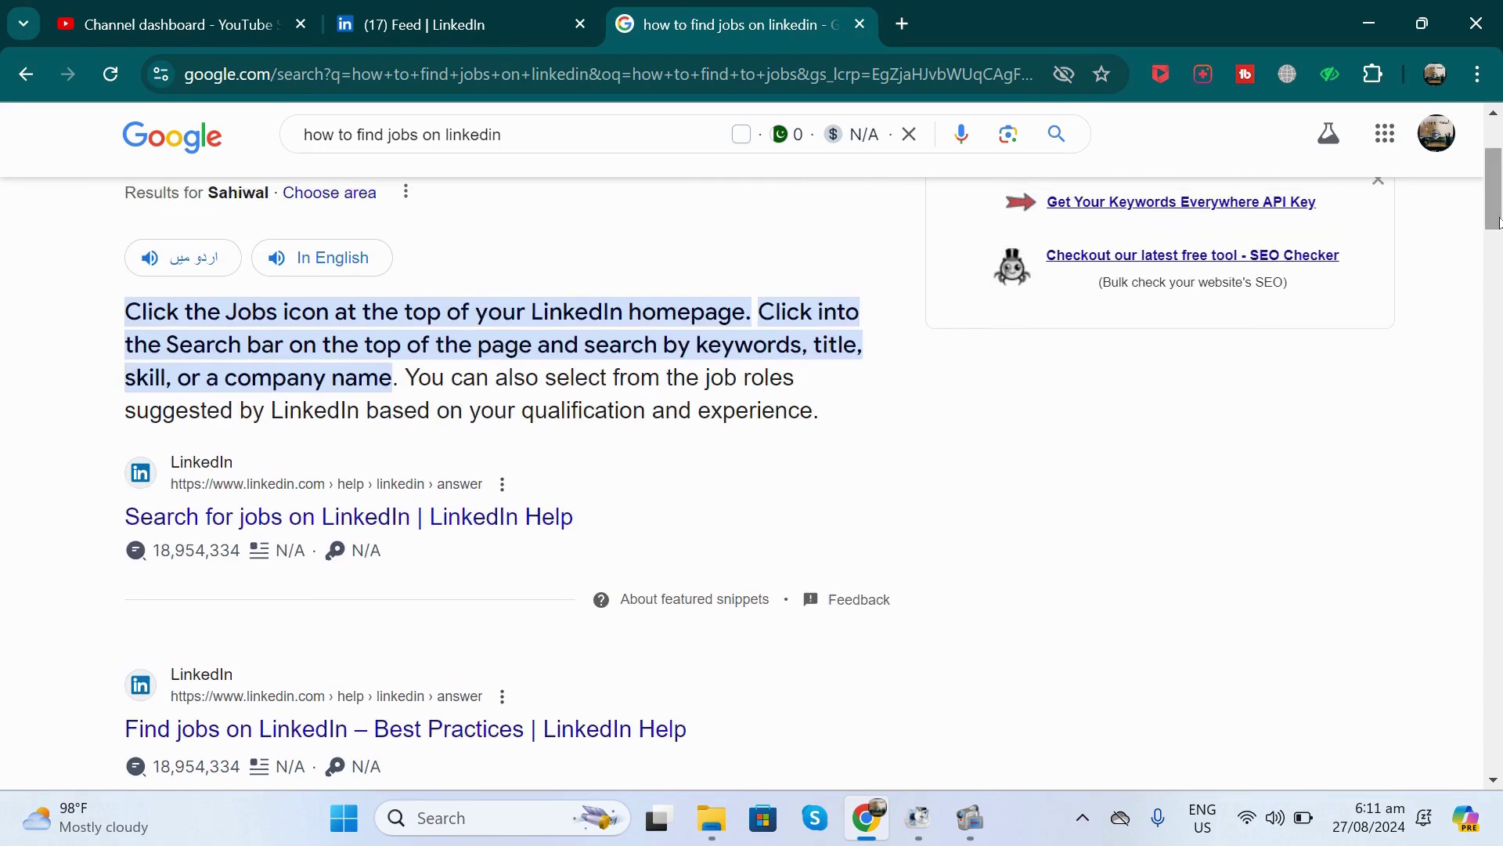
Step: Switch to LinkedIn, open the account's own profile page and look through its sections
click(401, 6)
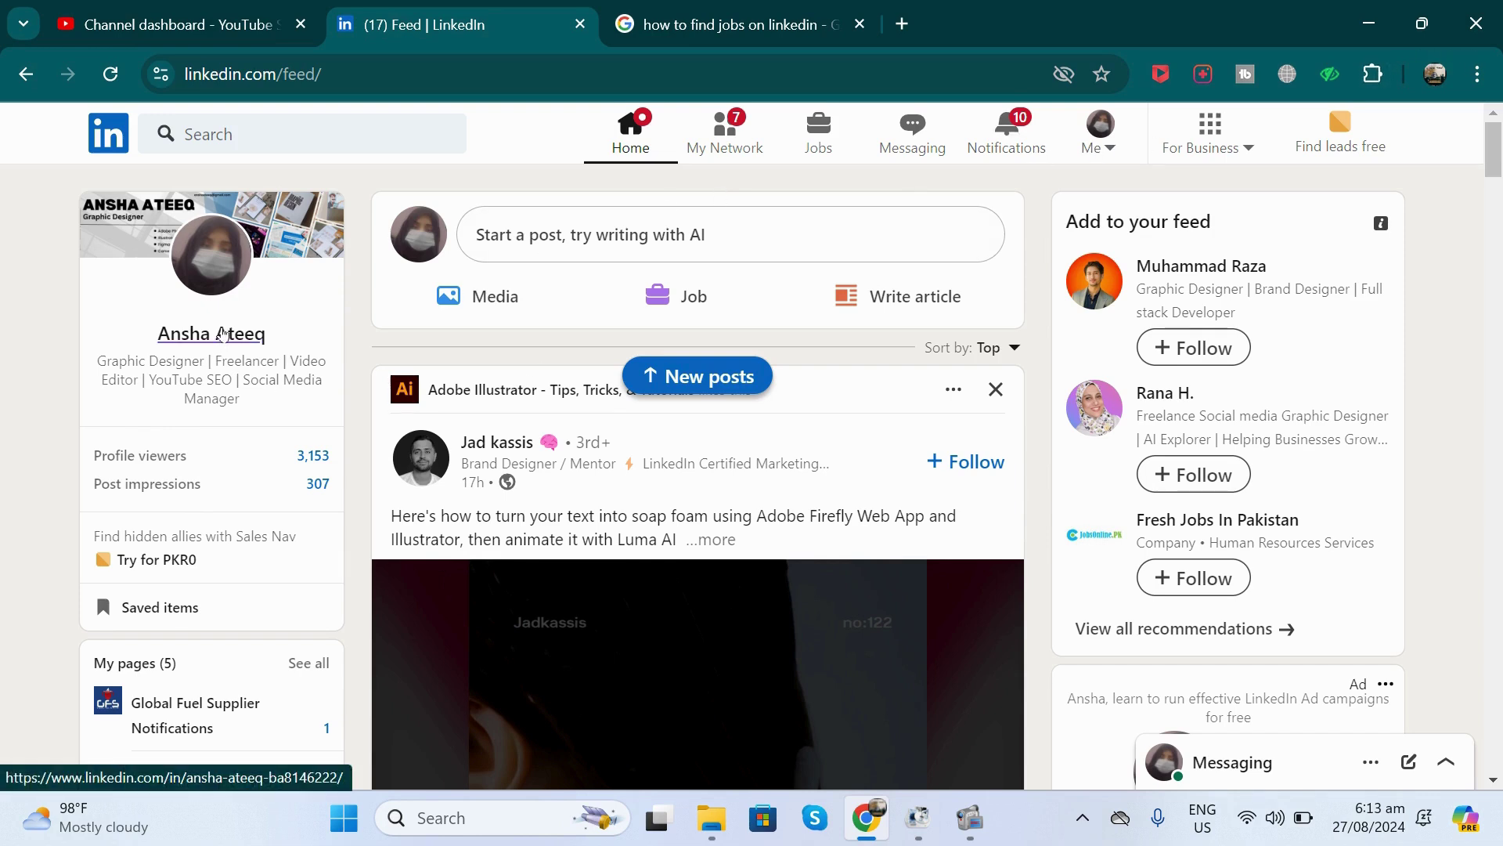
right_click(1100, 148)
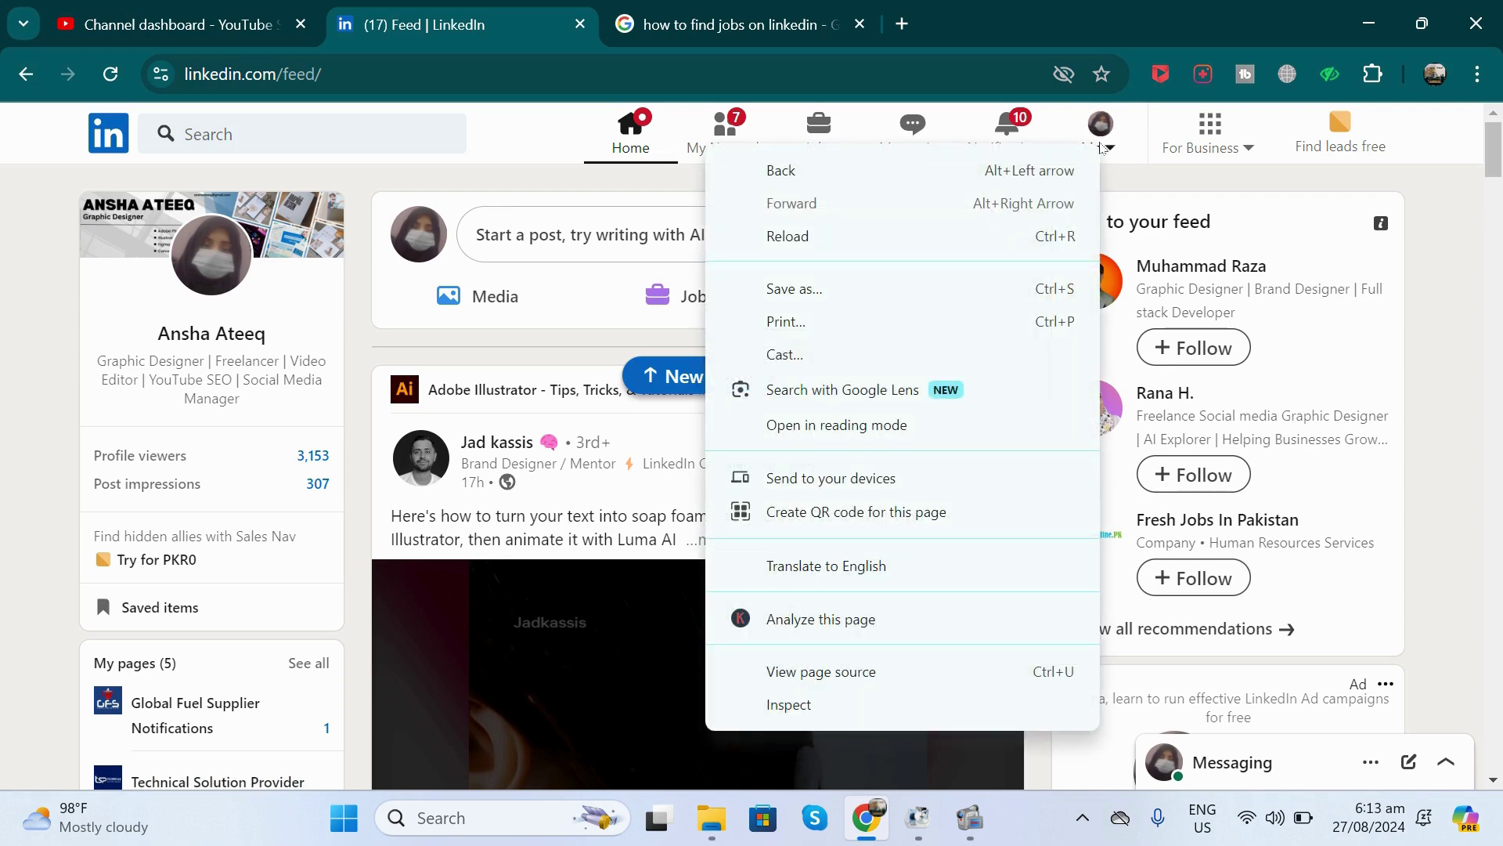
click(1100, 149)
click(1100, 148)
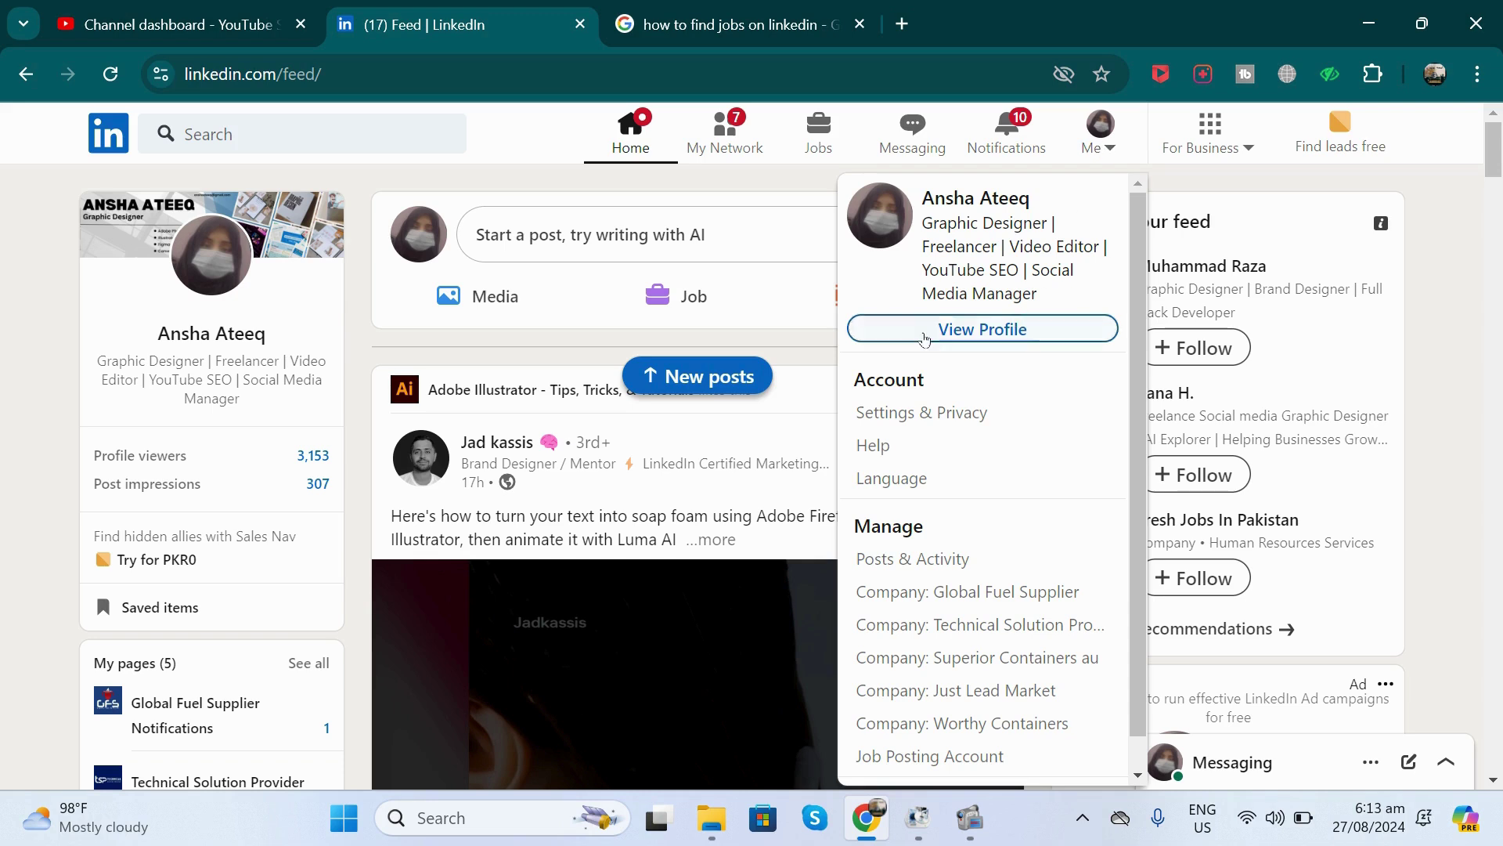
click(1044, 324)
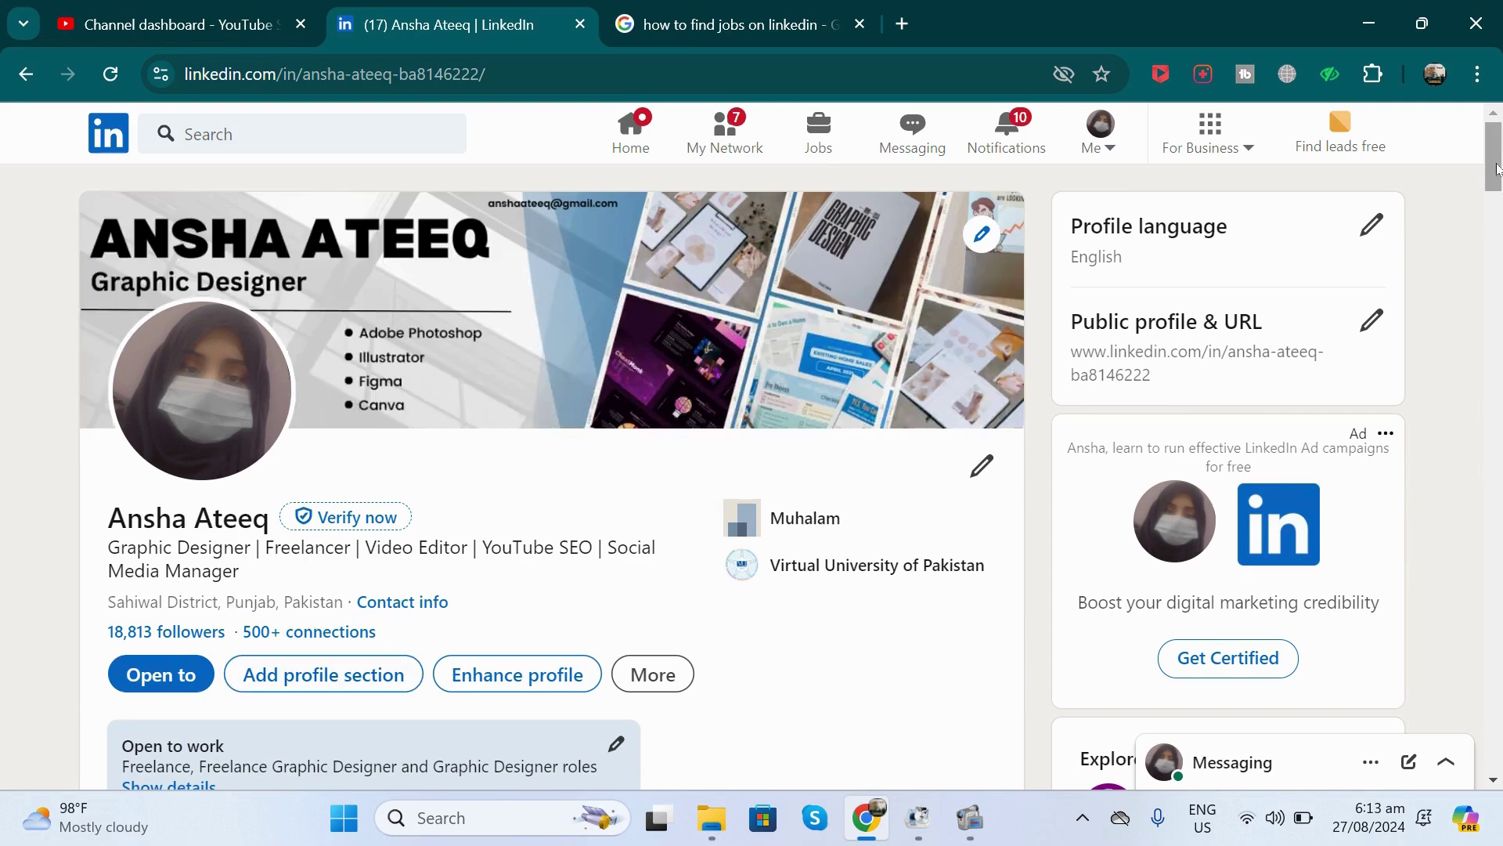
scroll(1499, 226, down, 15)
drag(1499, 311, 1499, 149)
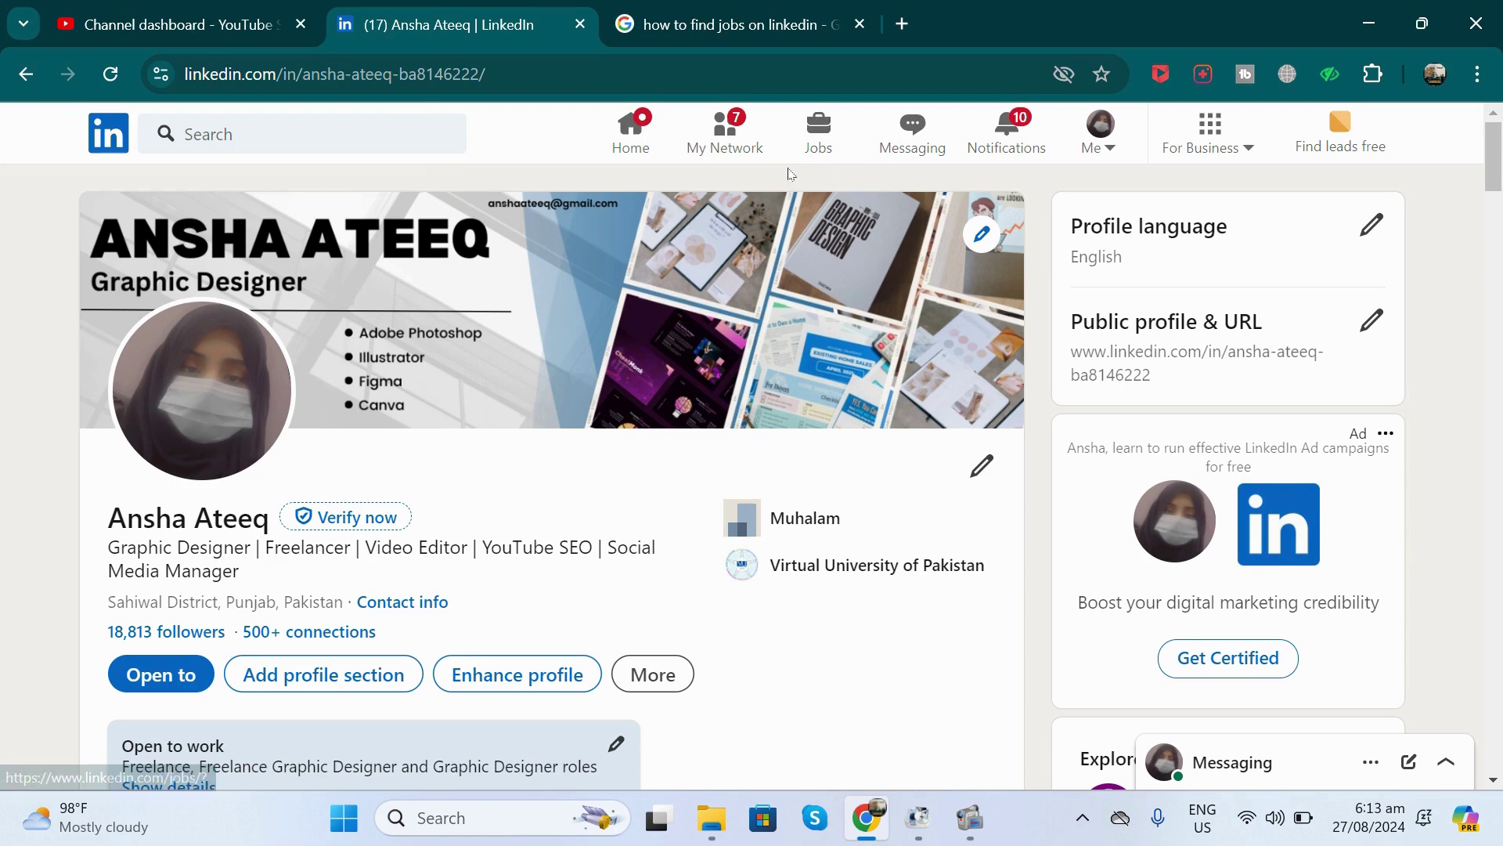
Step: Open LinkedIn's job section, answer the hiring question with "No, not right now" and show all recommended job picks
click(821, 149)
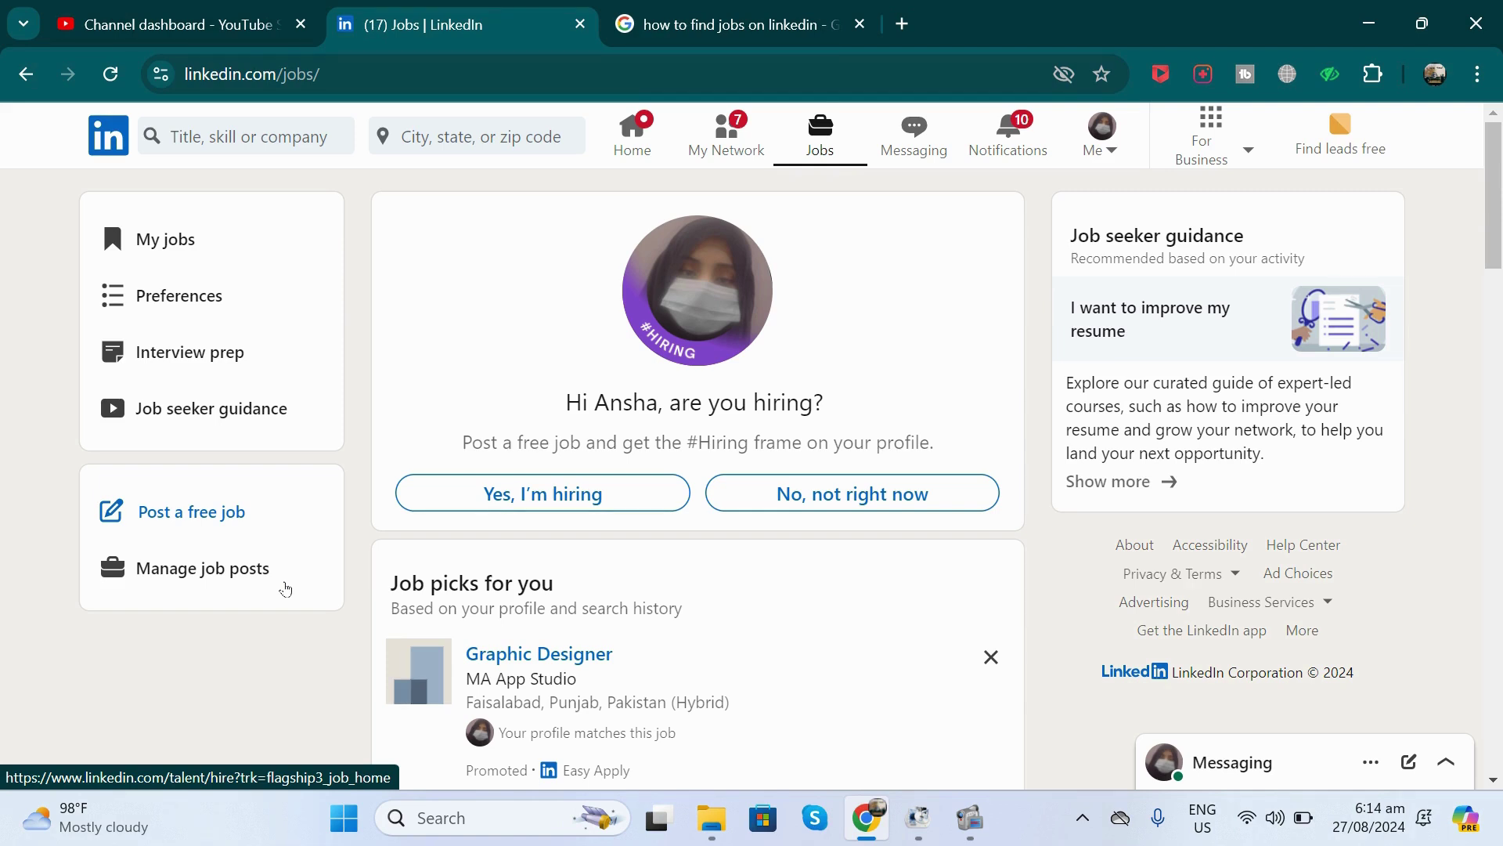
click(899, 494)
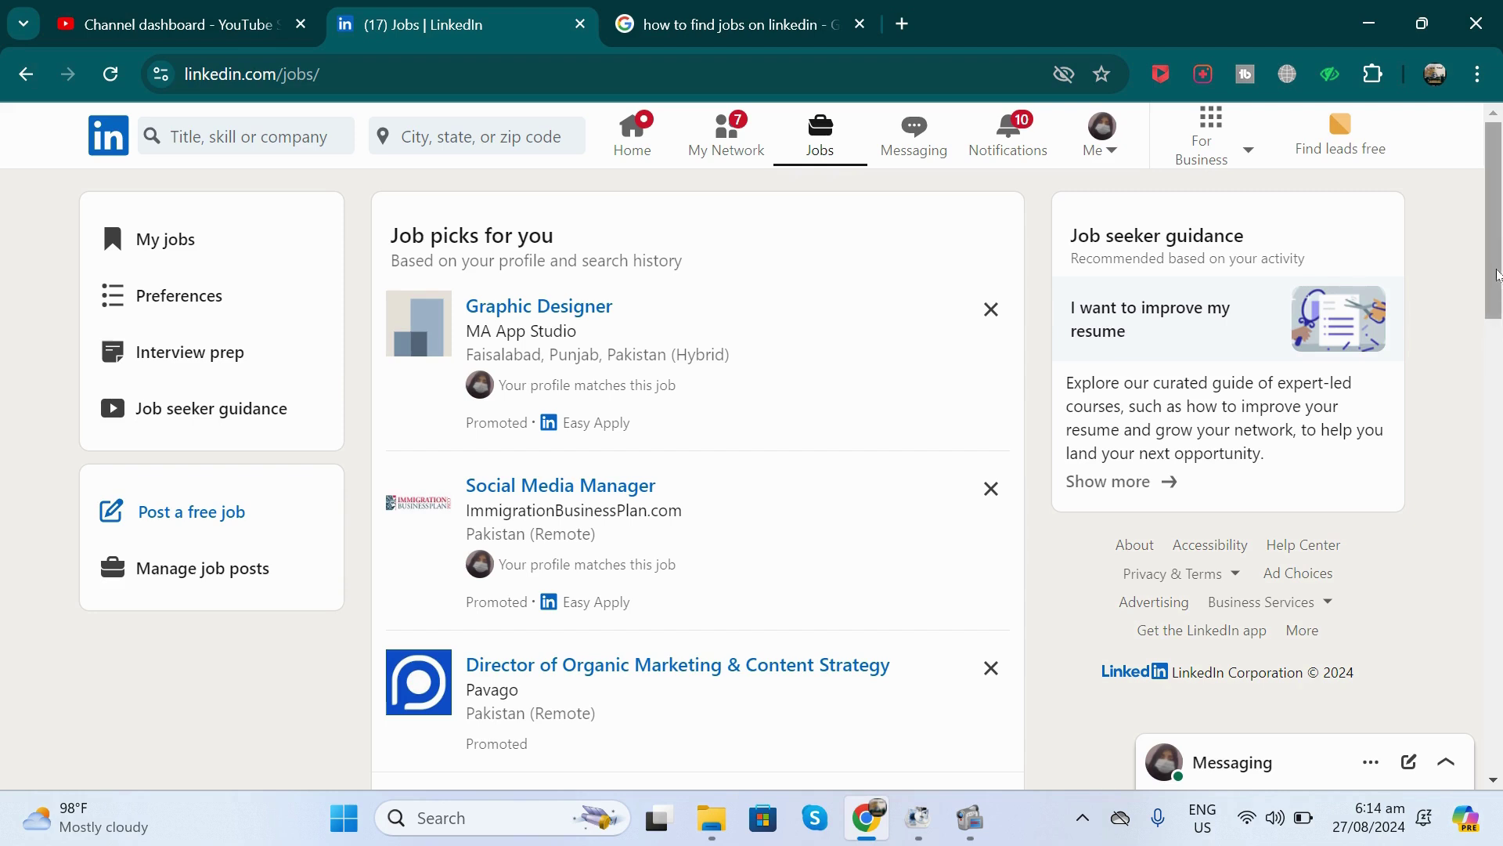
drag(1498, 264, 1498, 275)
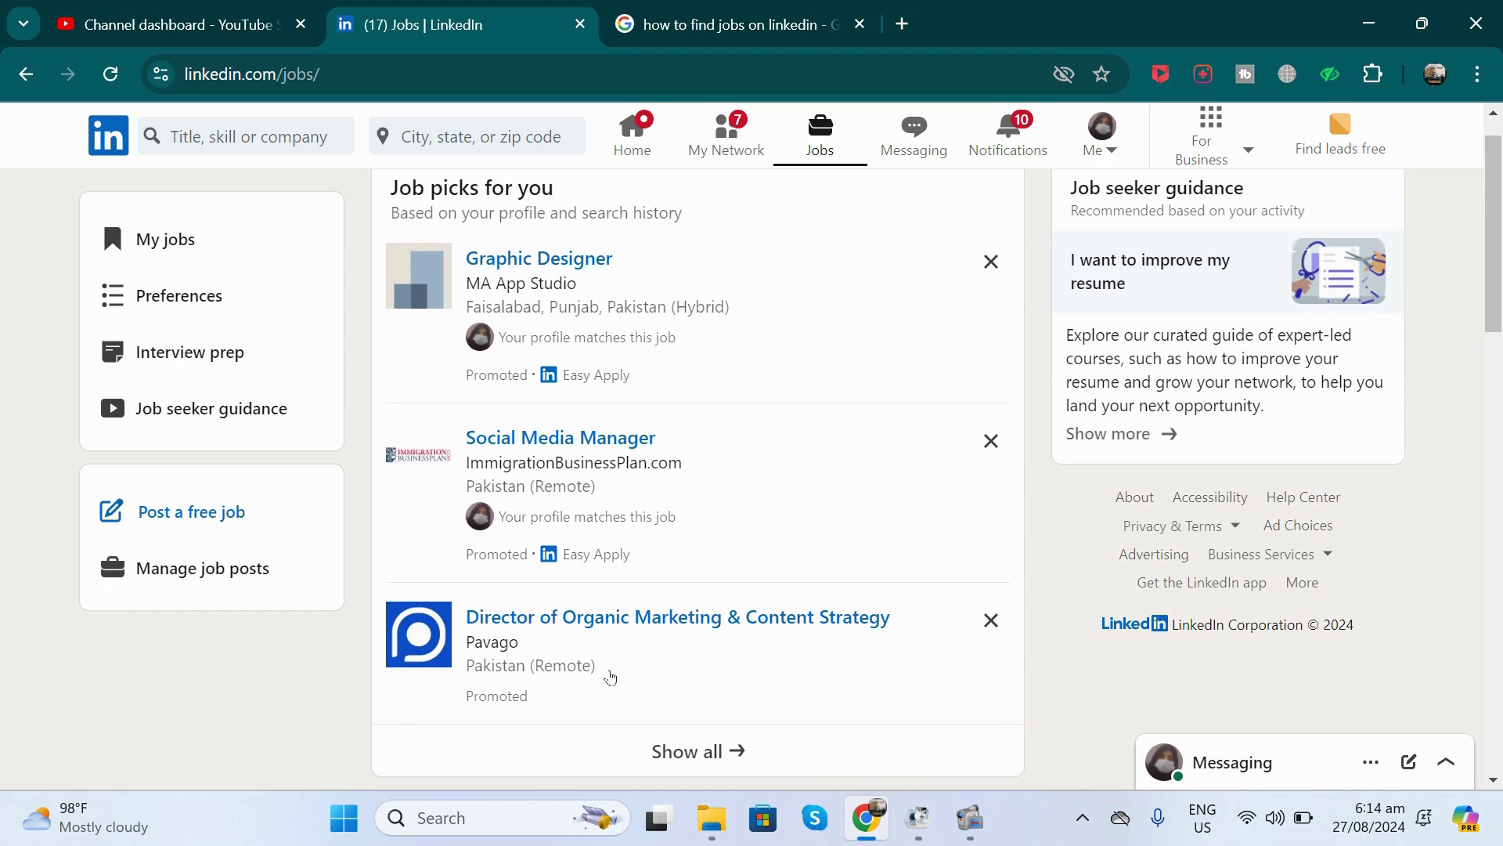
click(724, 769)
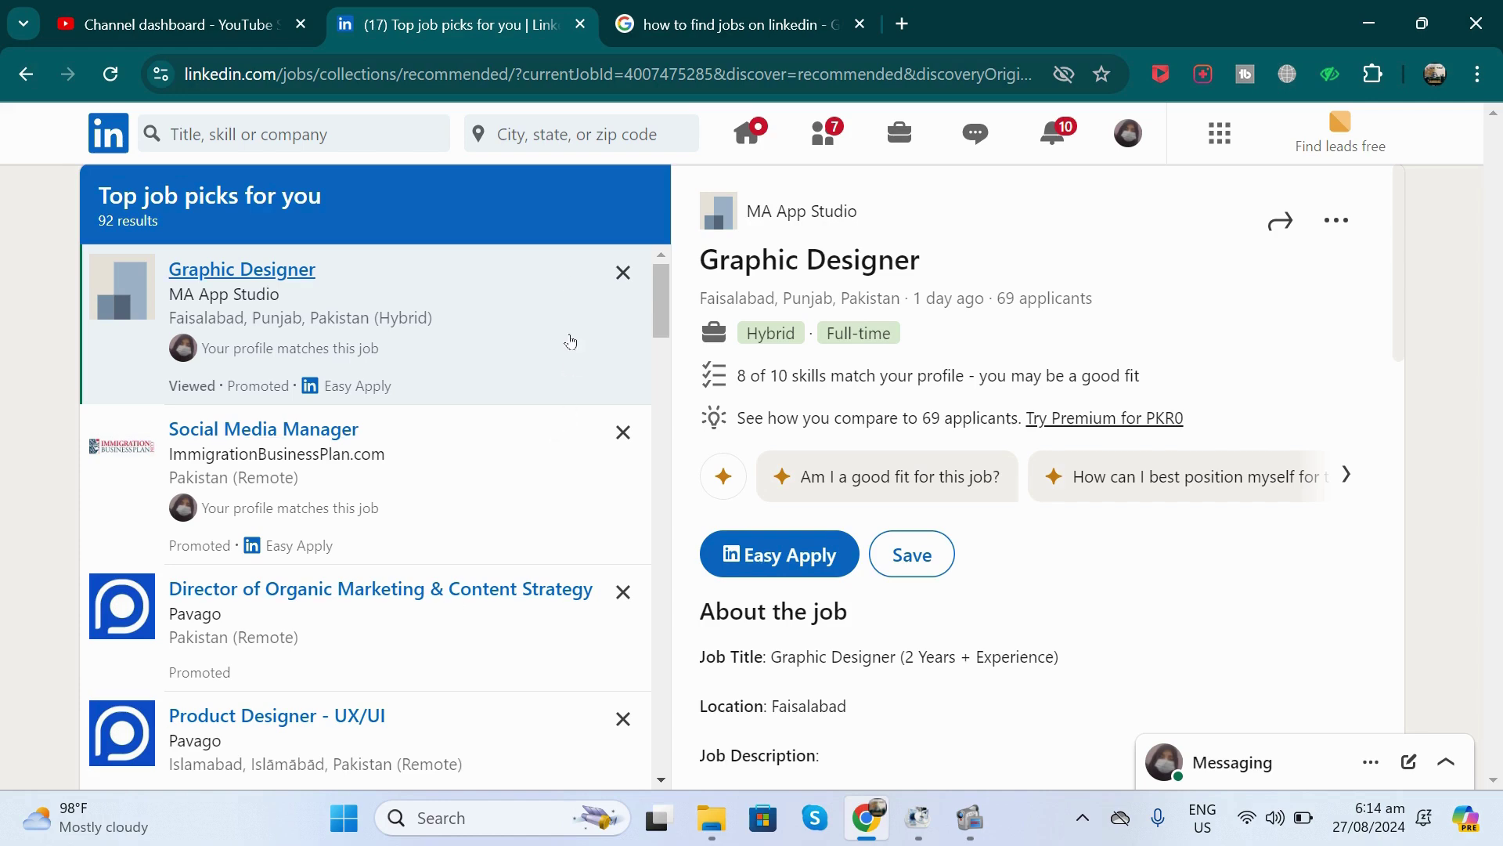
Step: Set the job search location to Lahore, Punjab, Pakistan
click(604, 137)
click(604, 137)
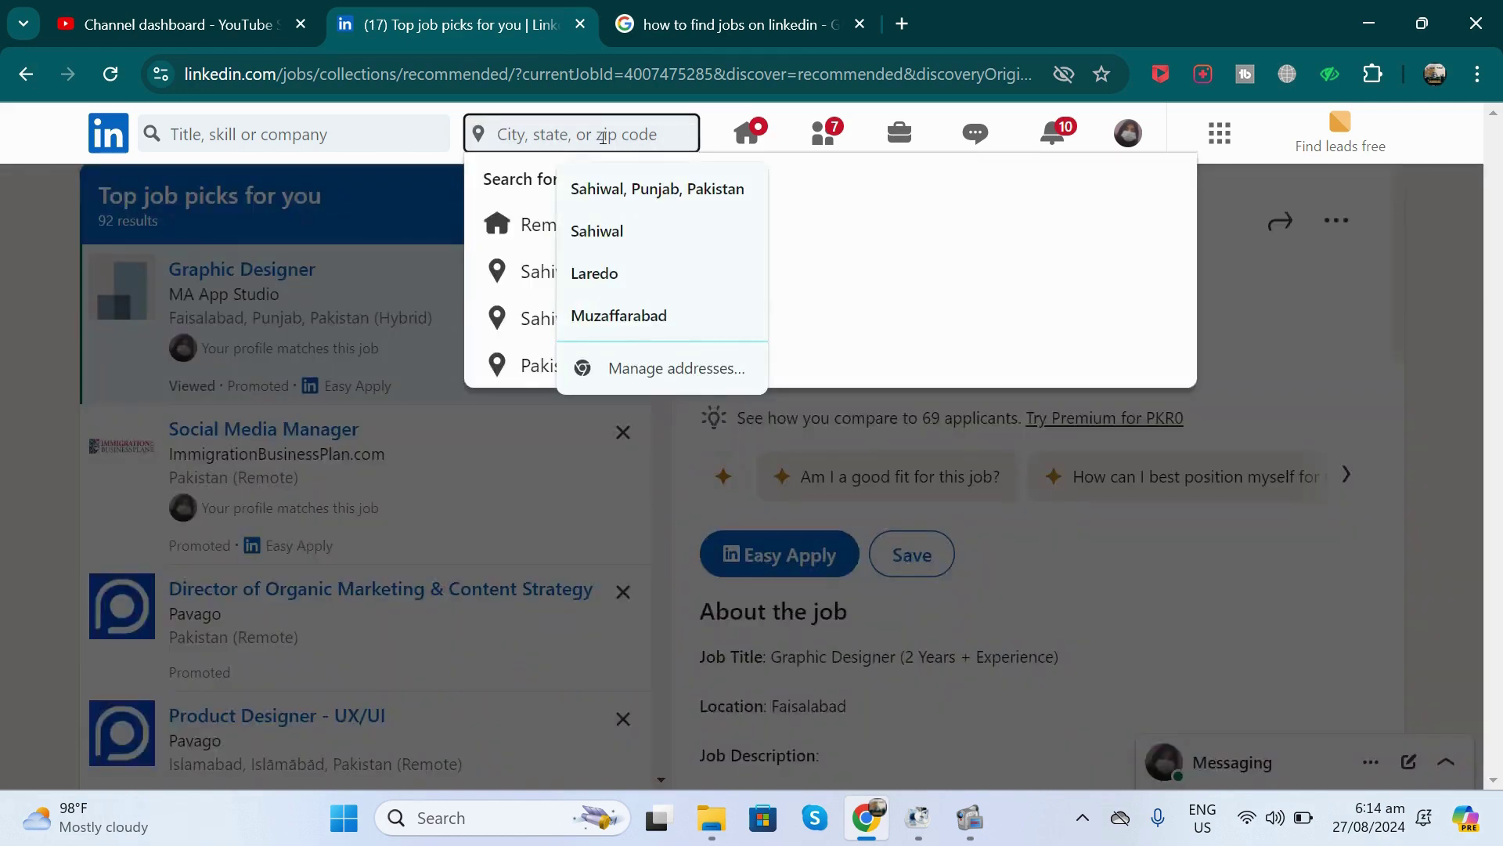
text(lH)
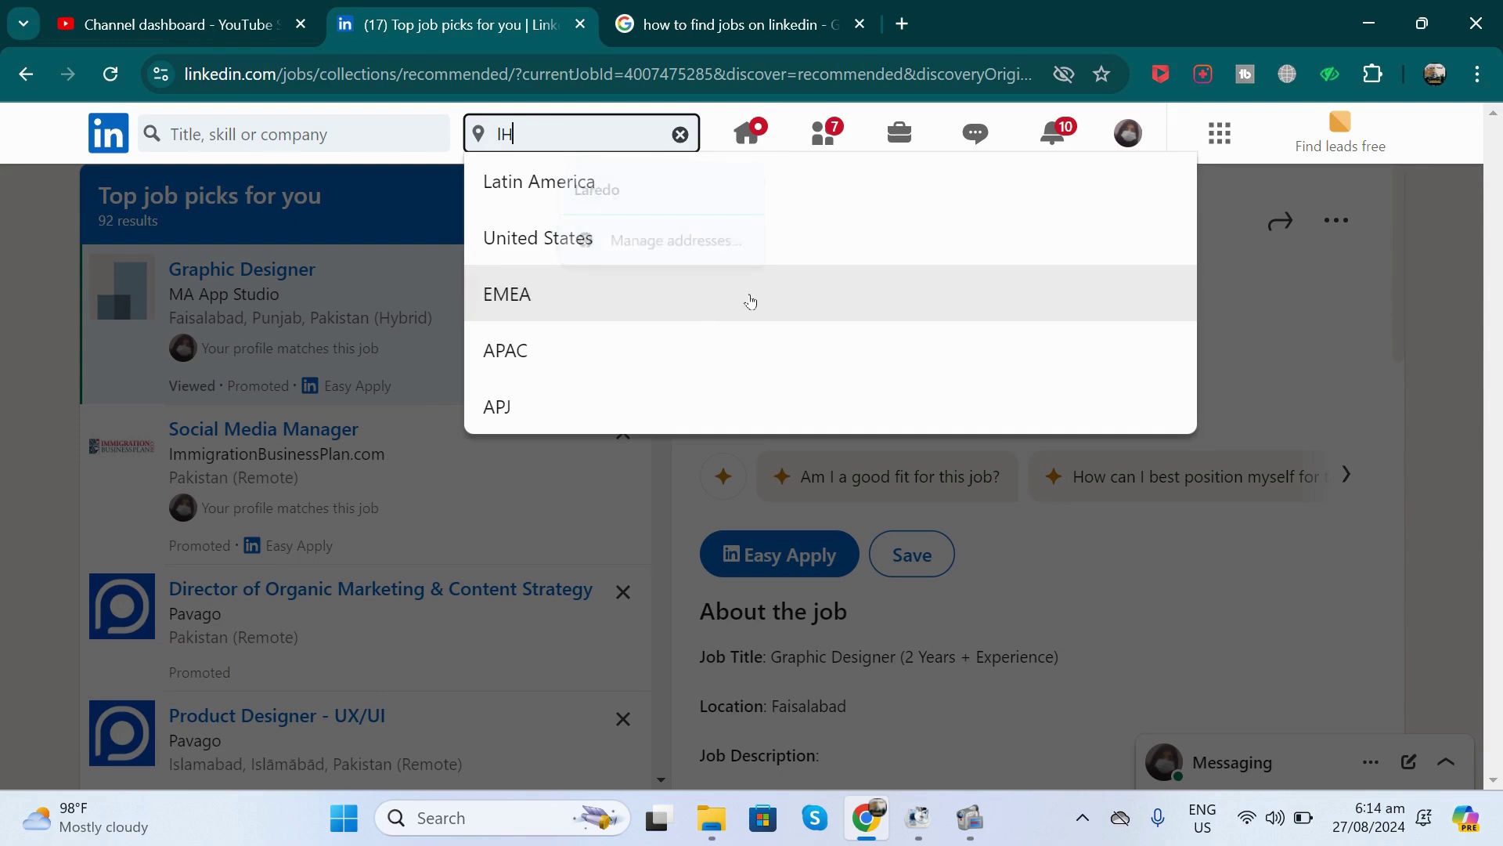
key(BackSpace)
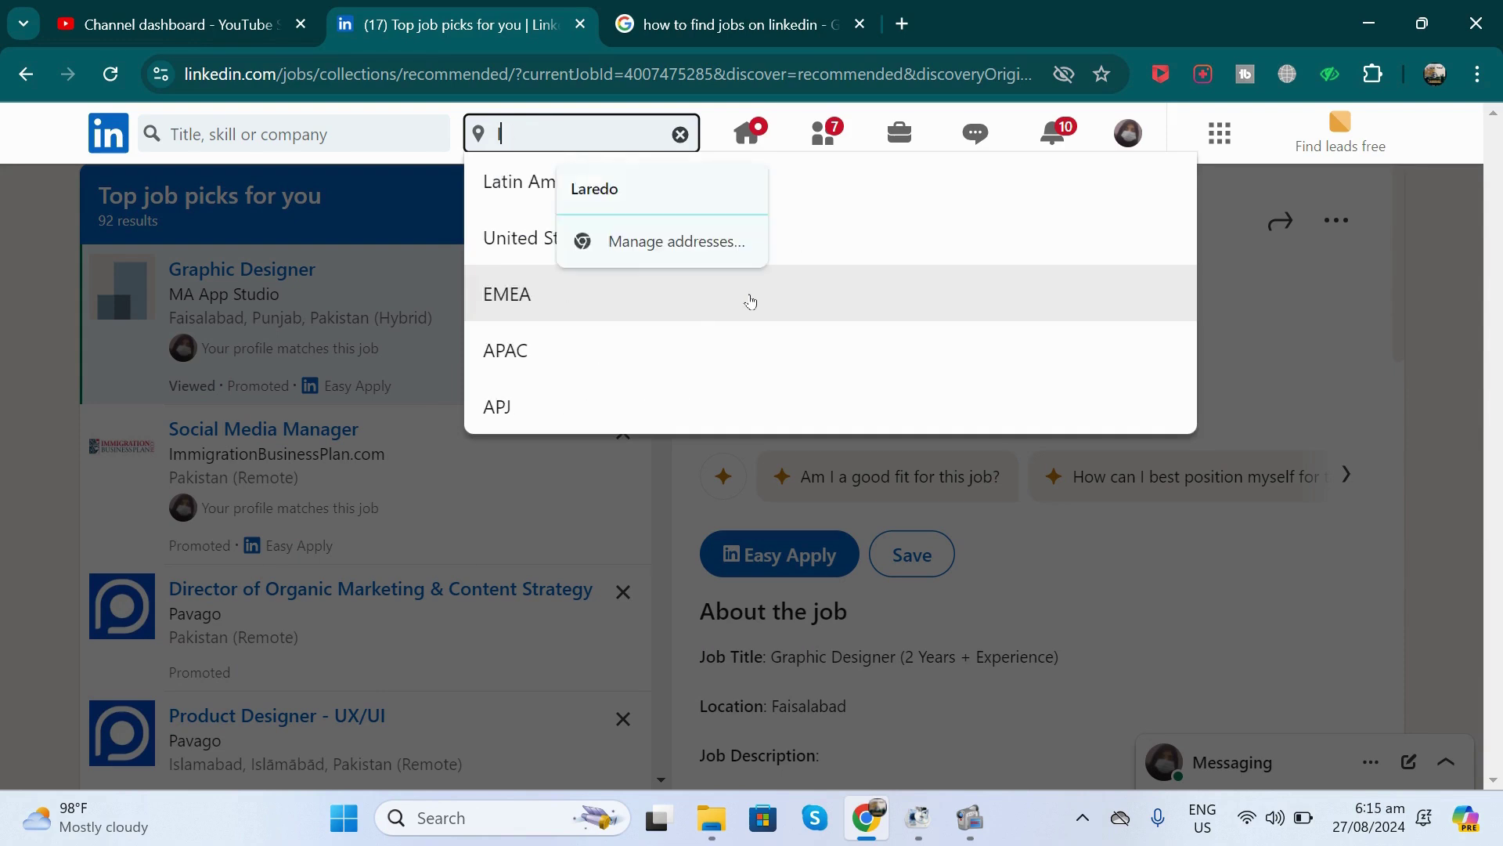
key(BackSpace)
text(Lahore)
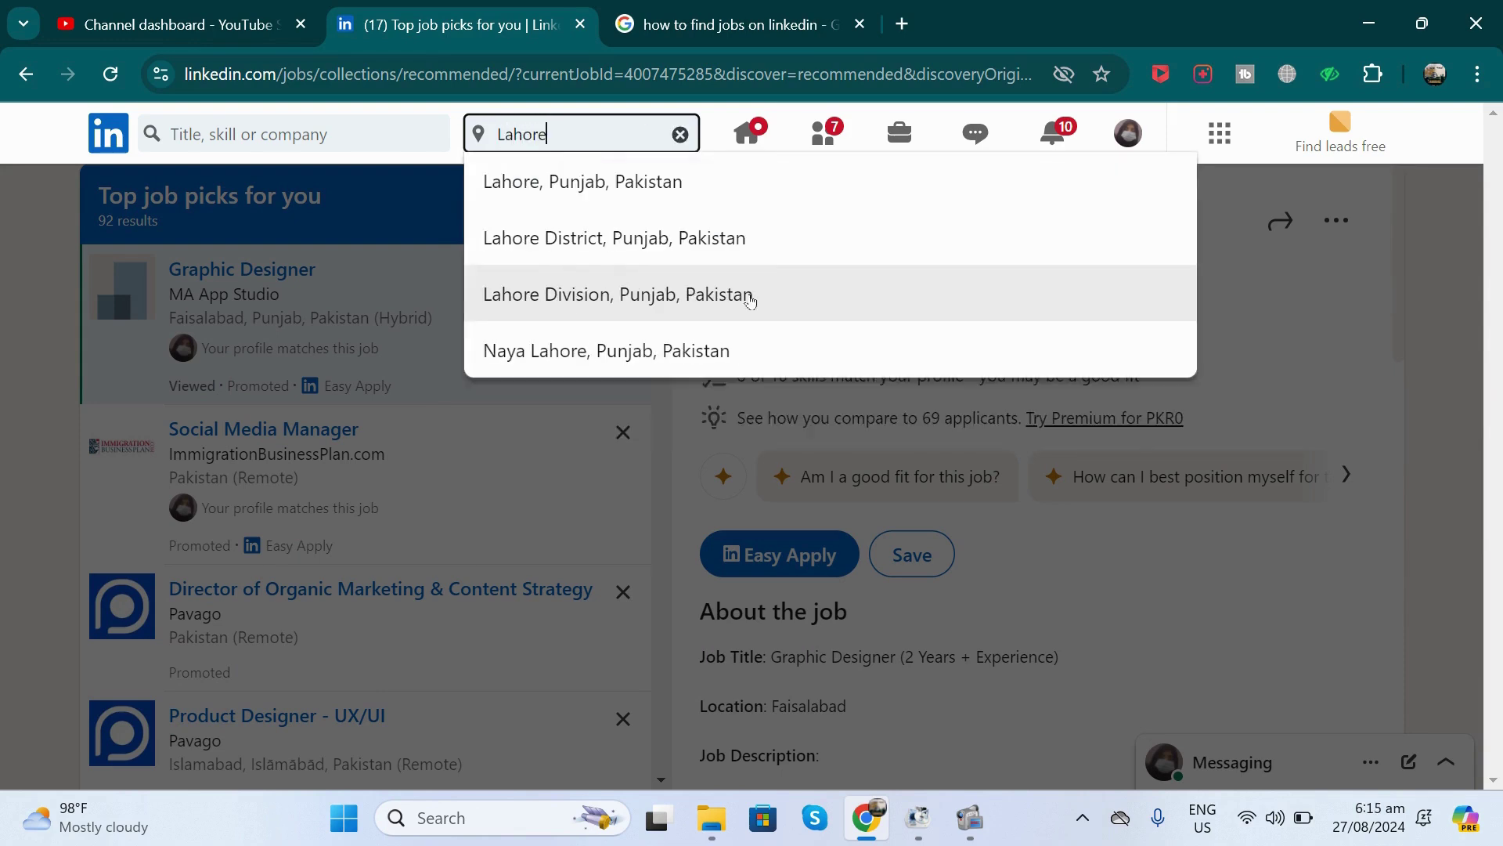
click(729, 186)
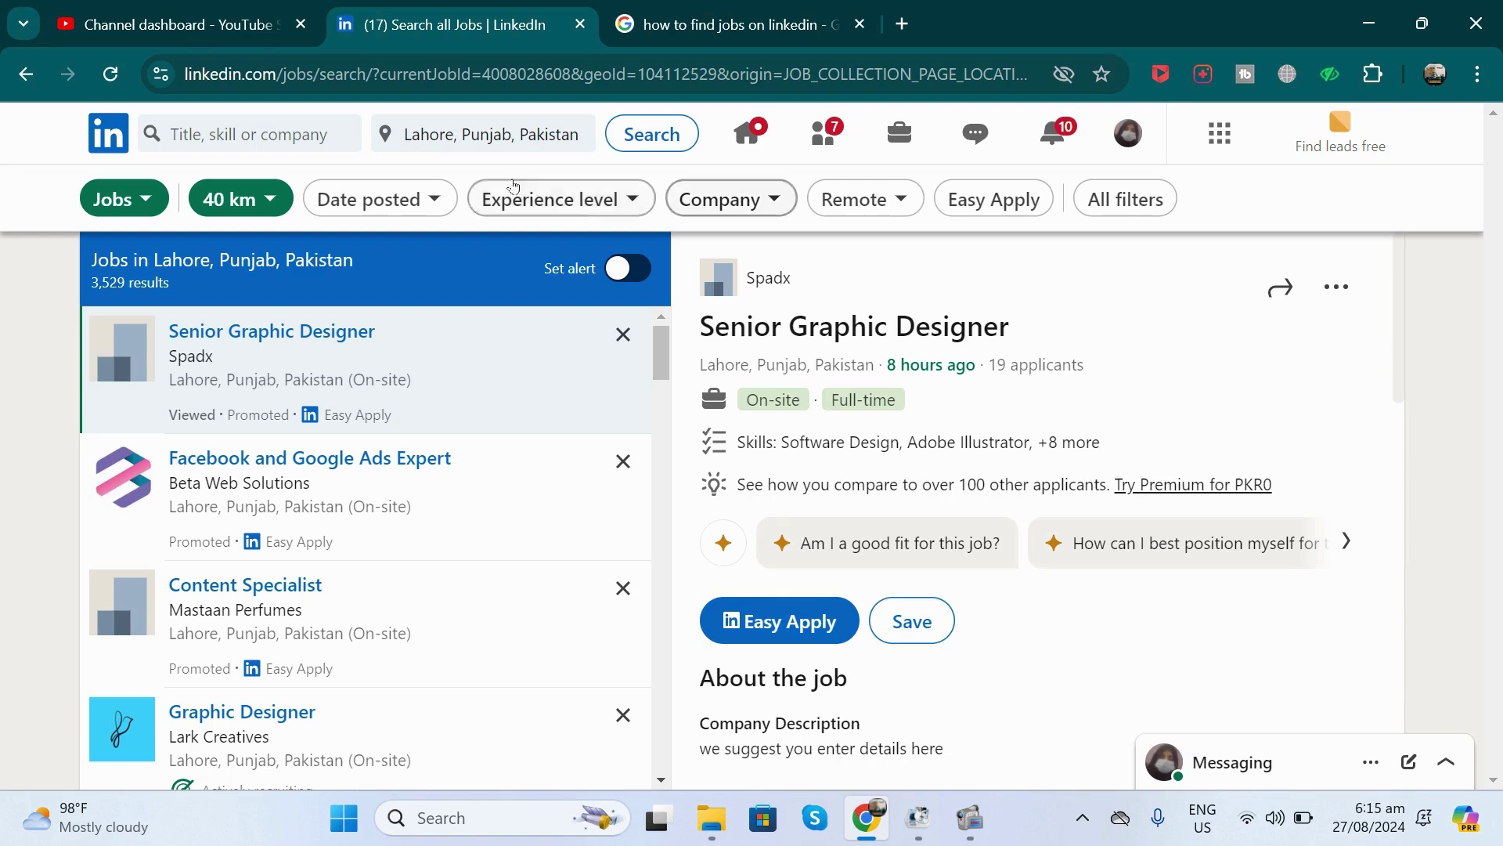
Step: Filter the Lahore job results to Remote positions only
click(866, 196)
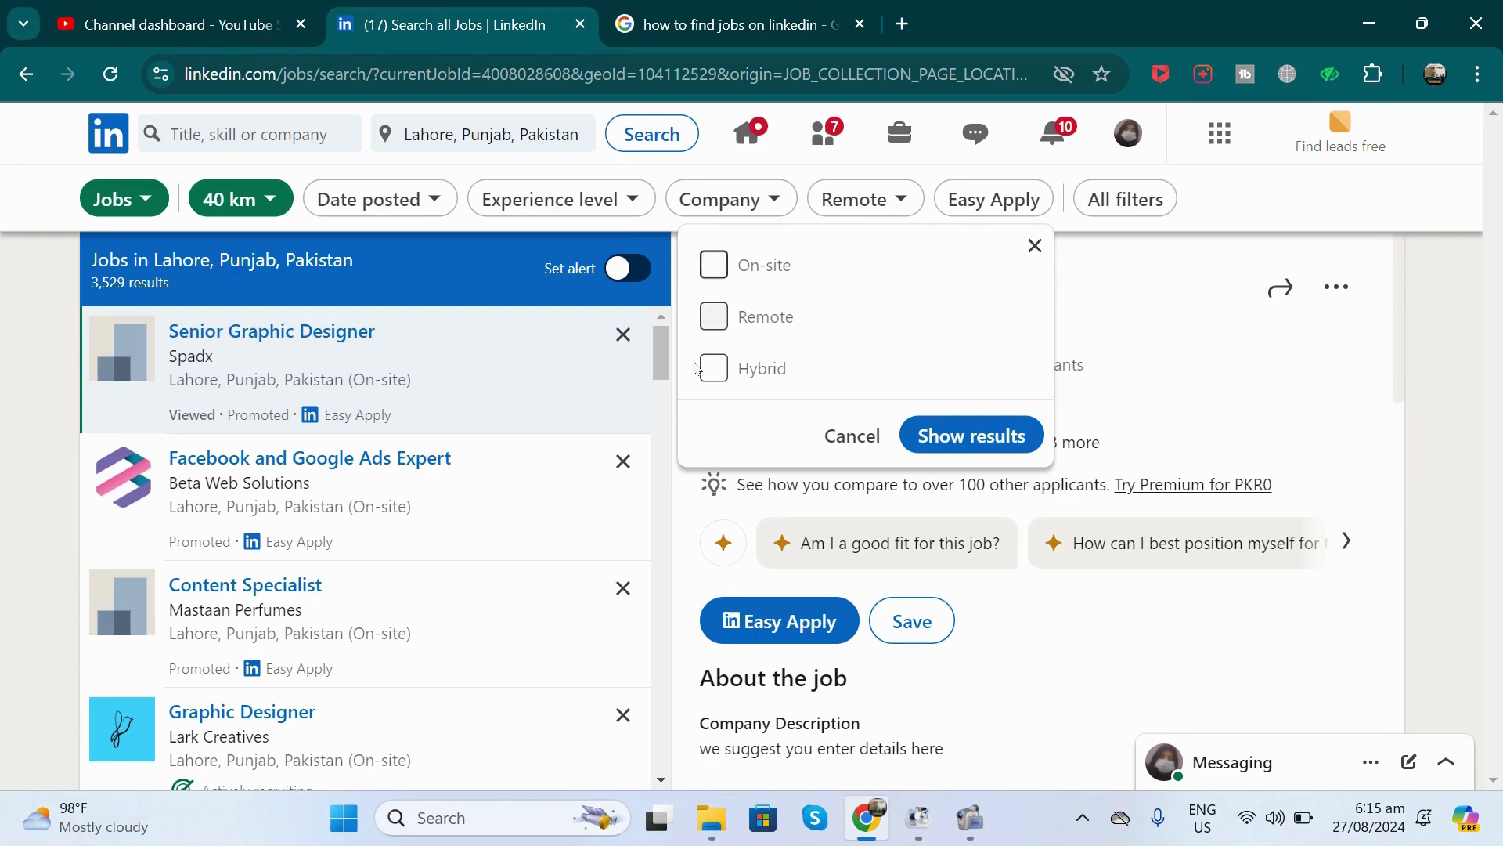
click(714, 316)
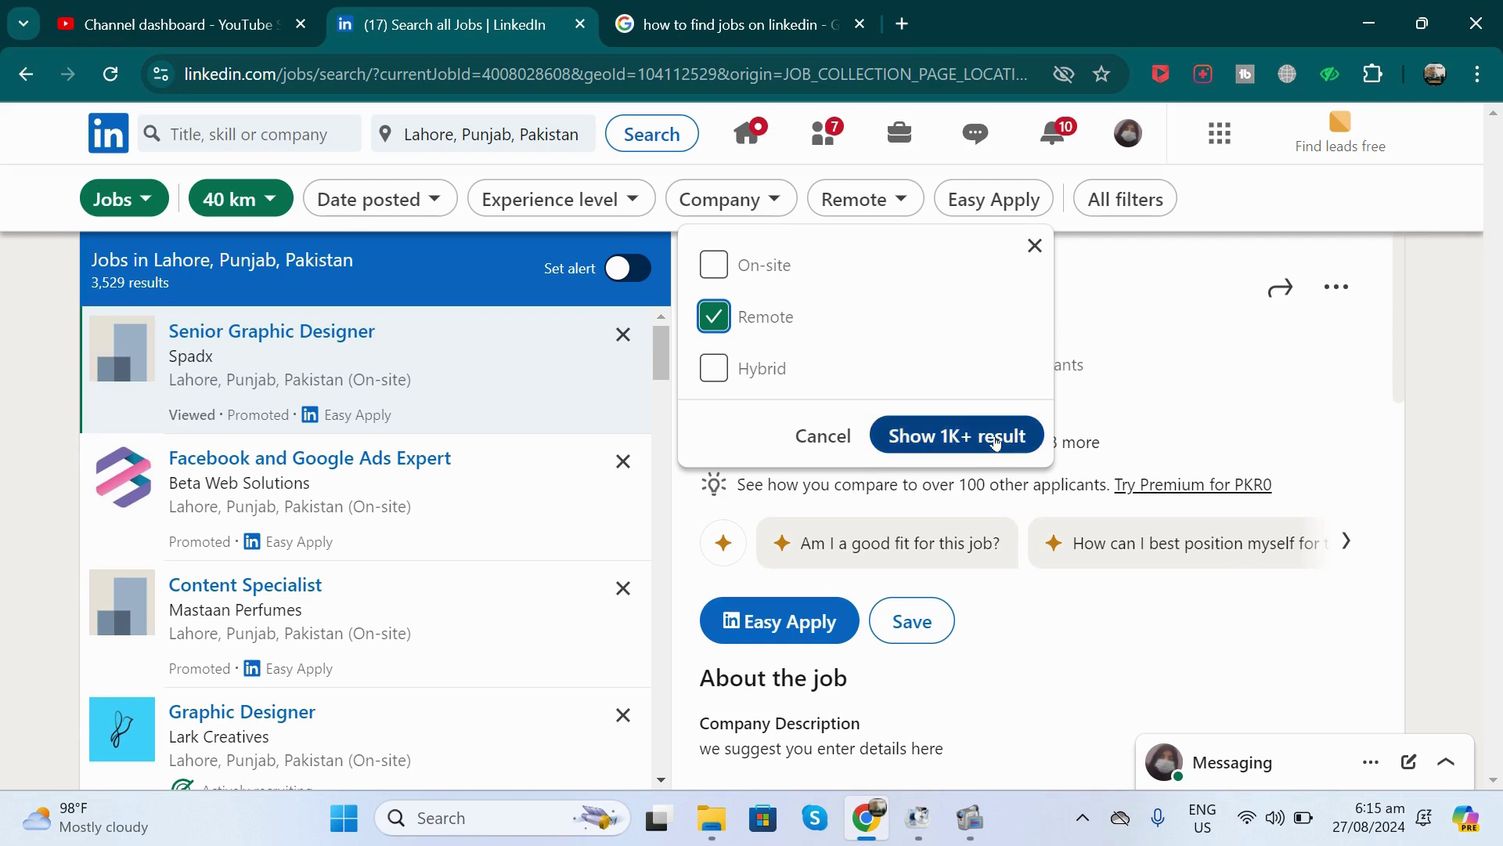
click(995, 436)
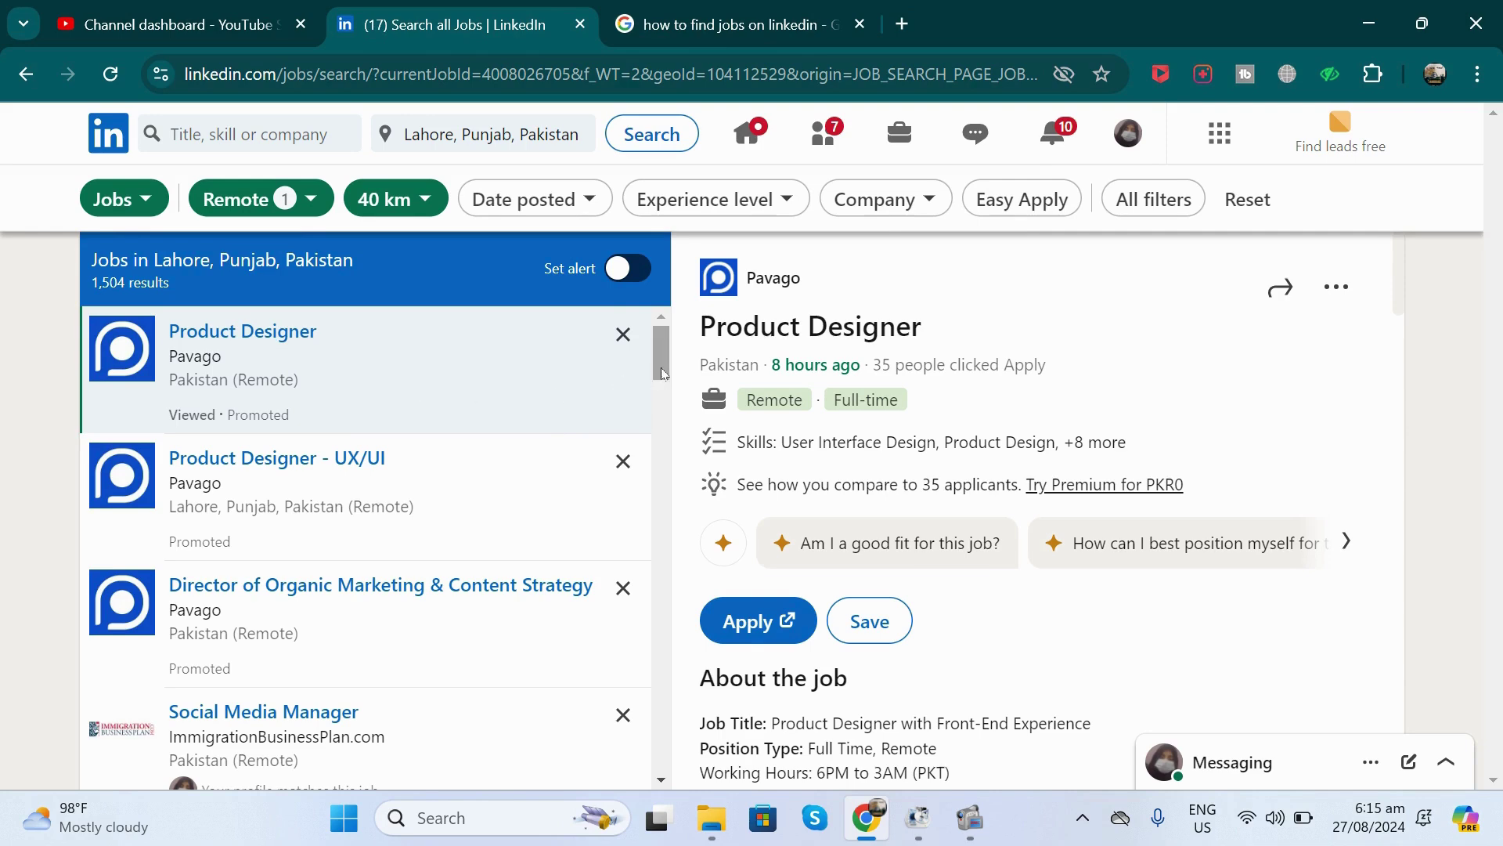
Step: Browse the remote job listings and view the Social Media Manager posting from ImmigrationBusinessPlan.com
drag(661, 372, 662, 416)
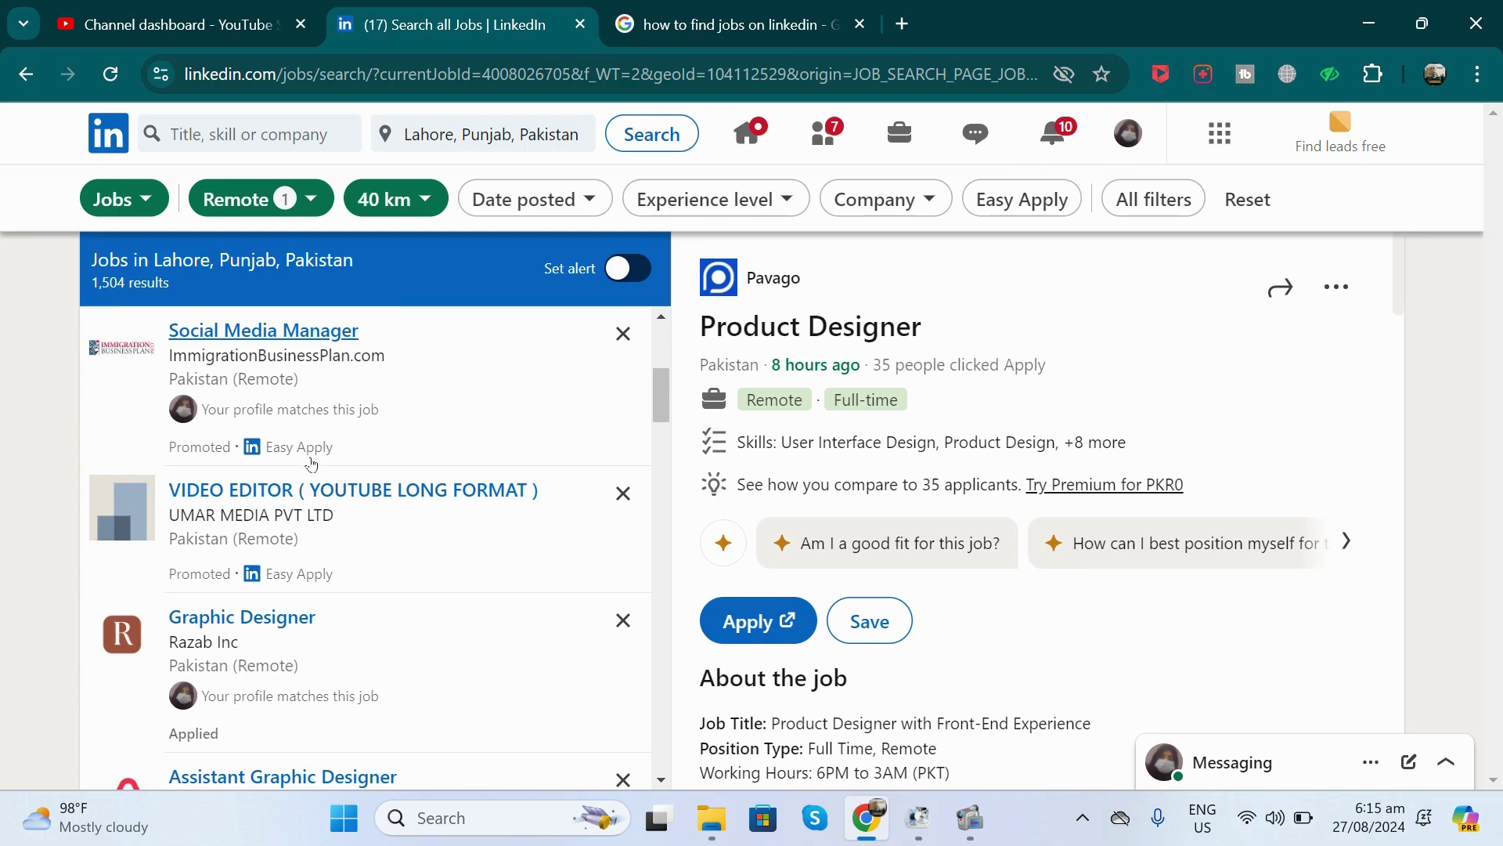
click(638, 420)
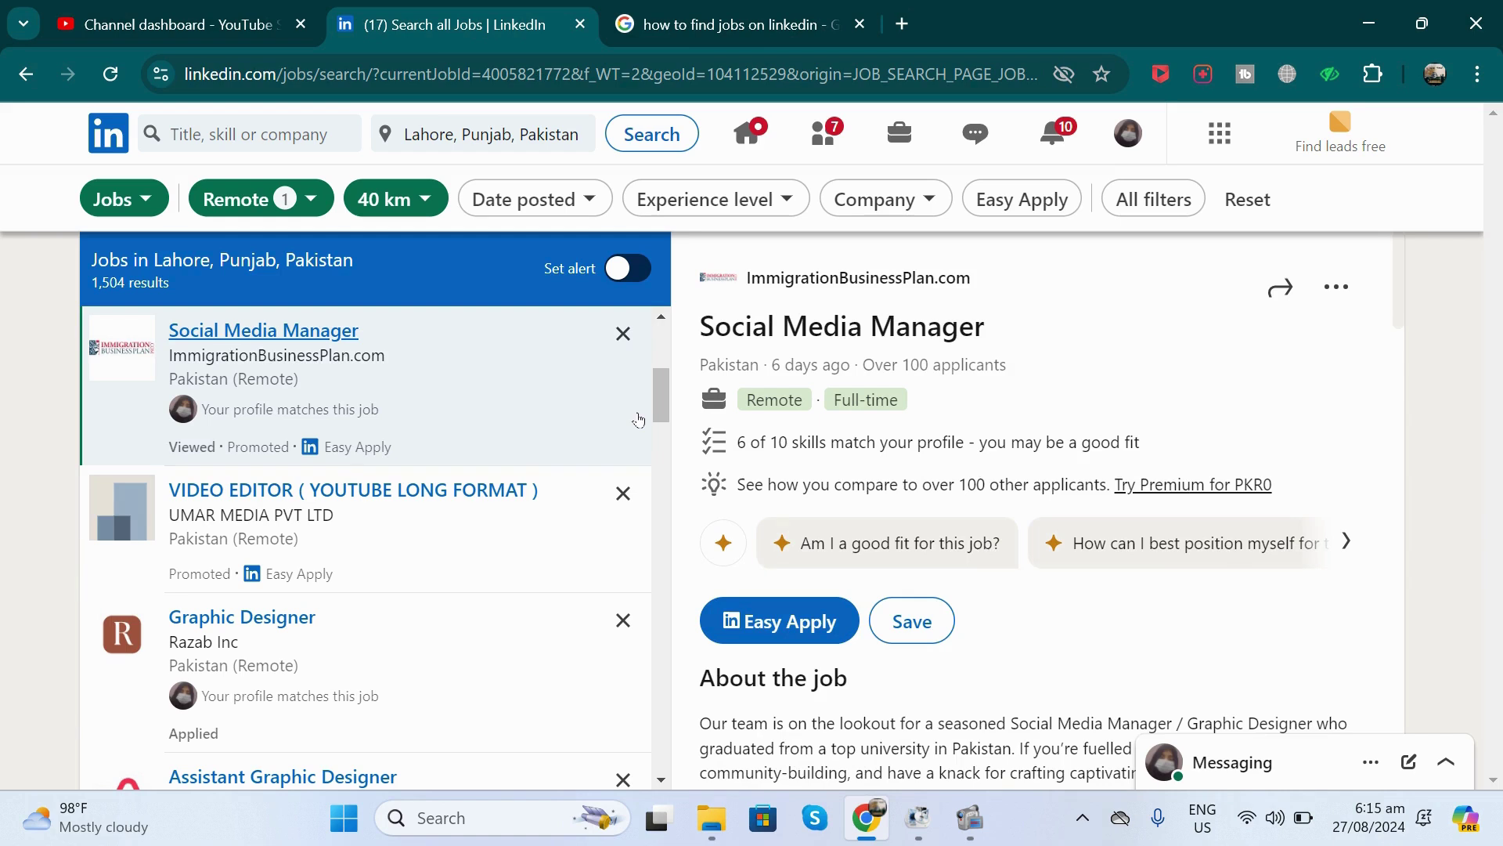
drag(662, 415, 656, 317)
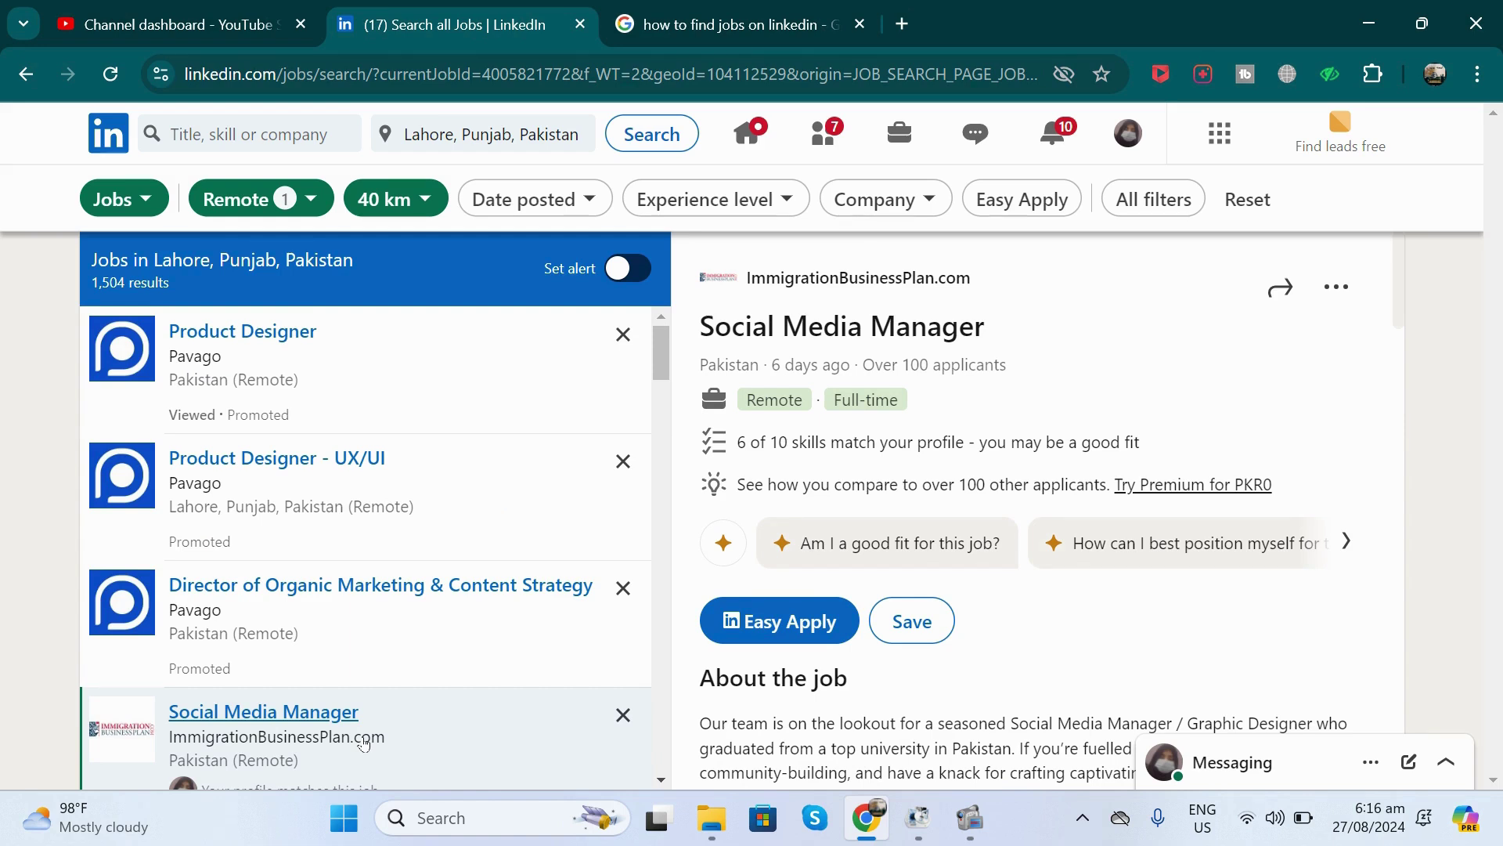
Step: Start applying for Pavago's Product Designer job, continuing with profile sharing on, and bring up its external application page
click(476, 374)
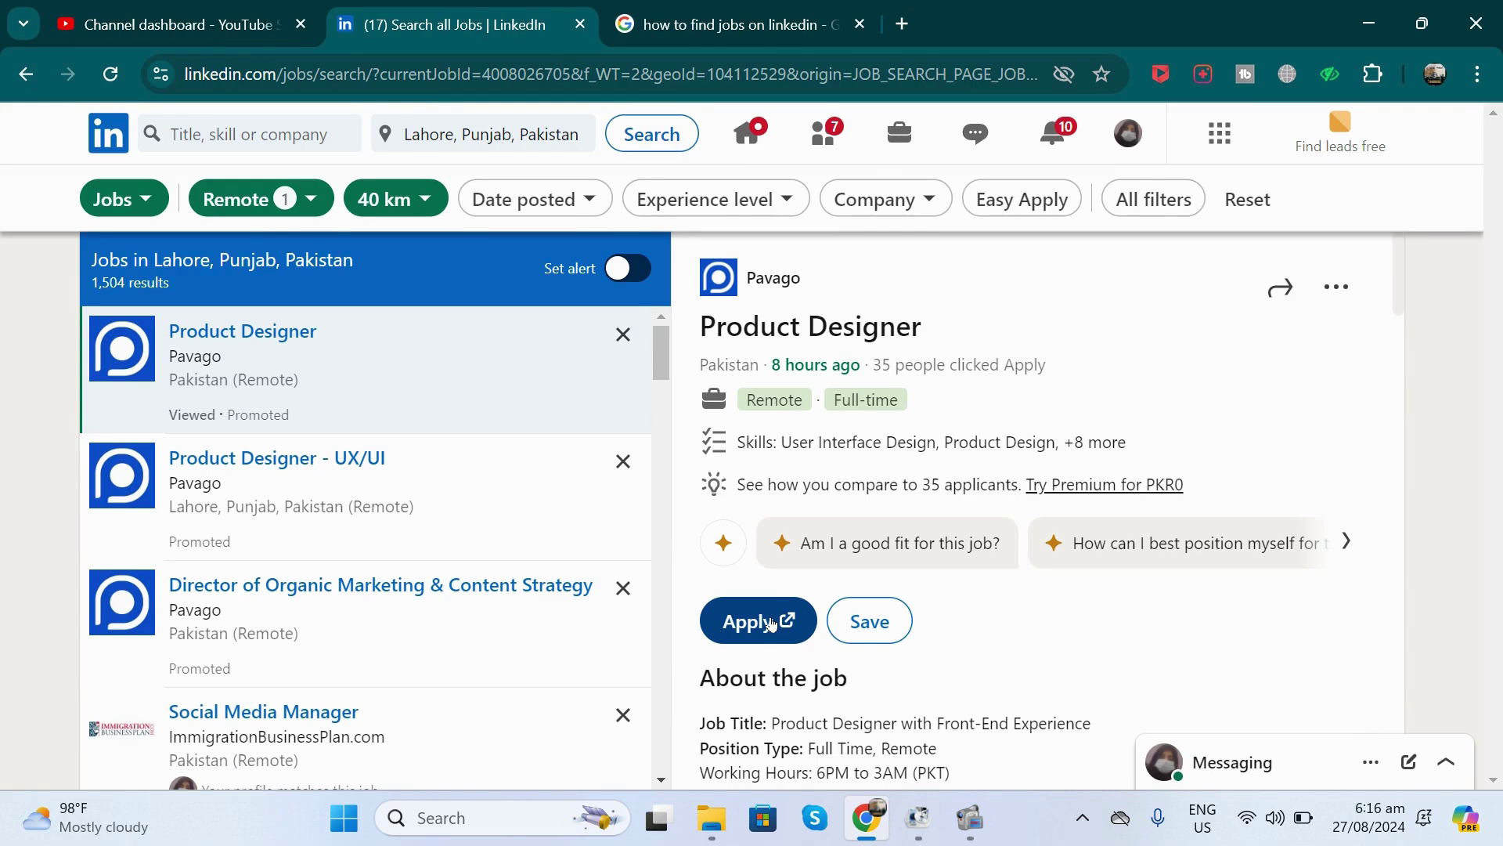
click(770, 623)
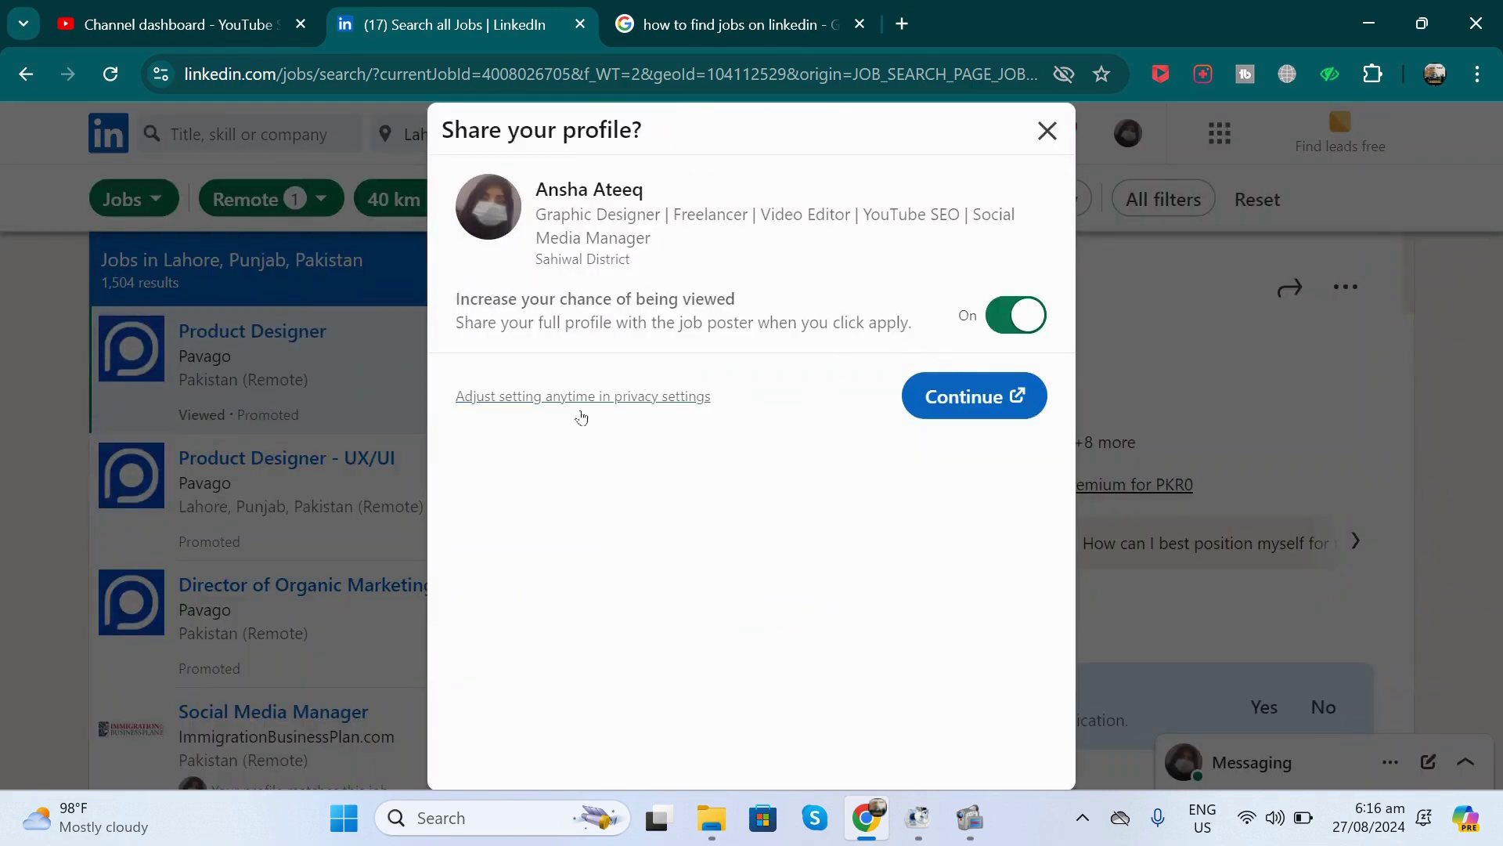
click(989, 415)
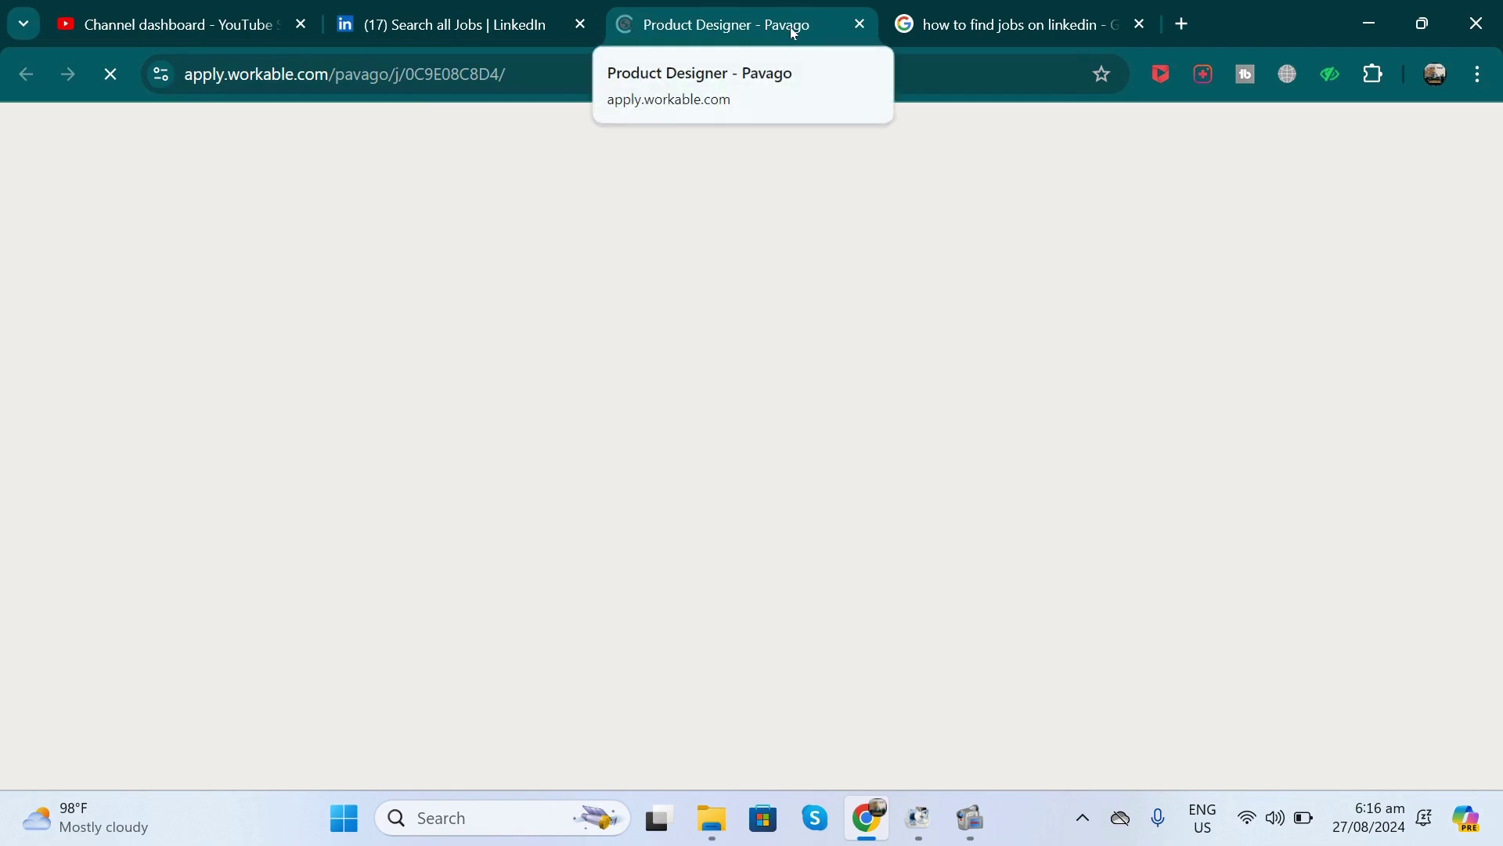
click(520, 13)
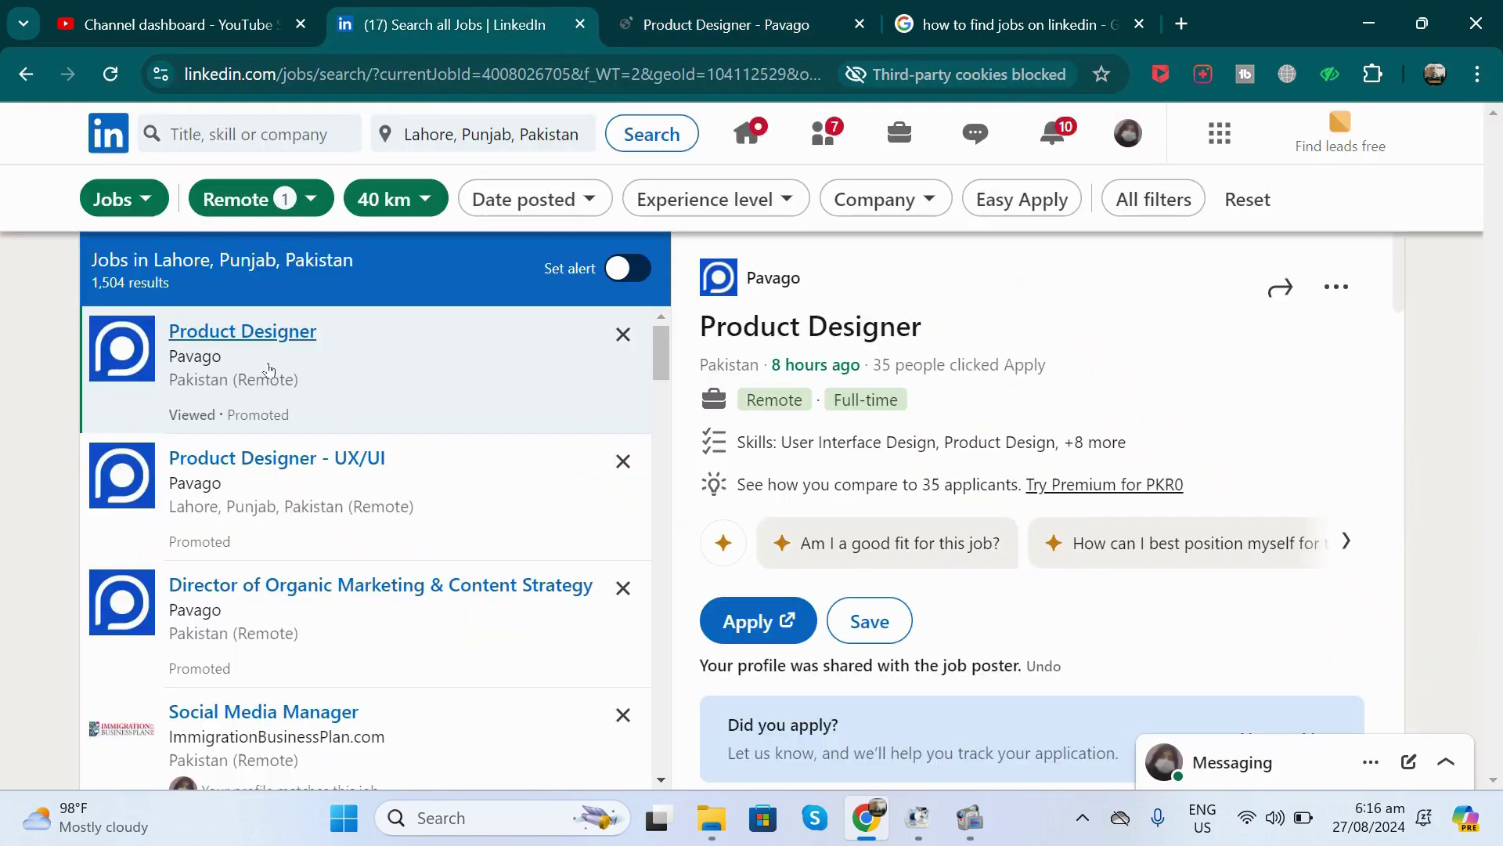
click(686, 6)
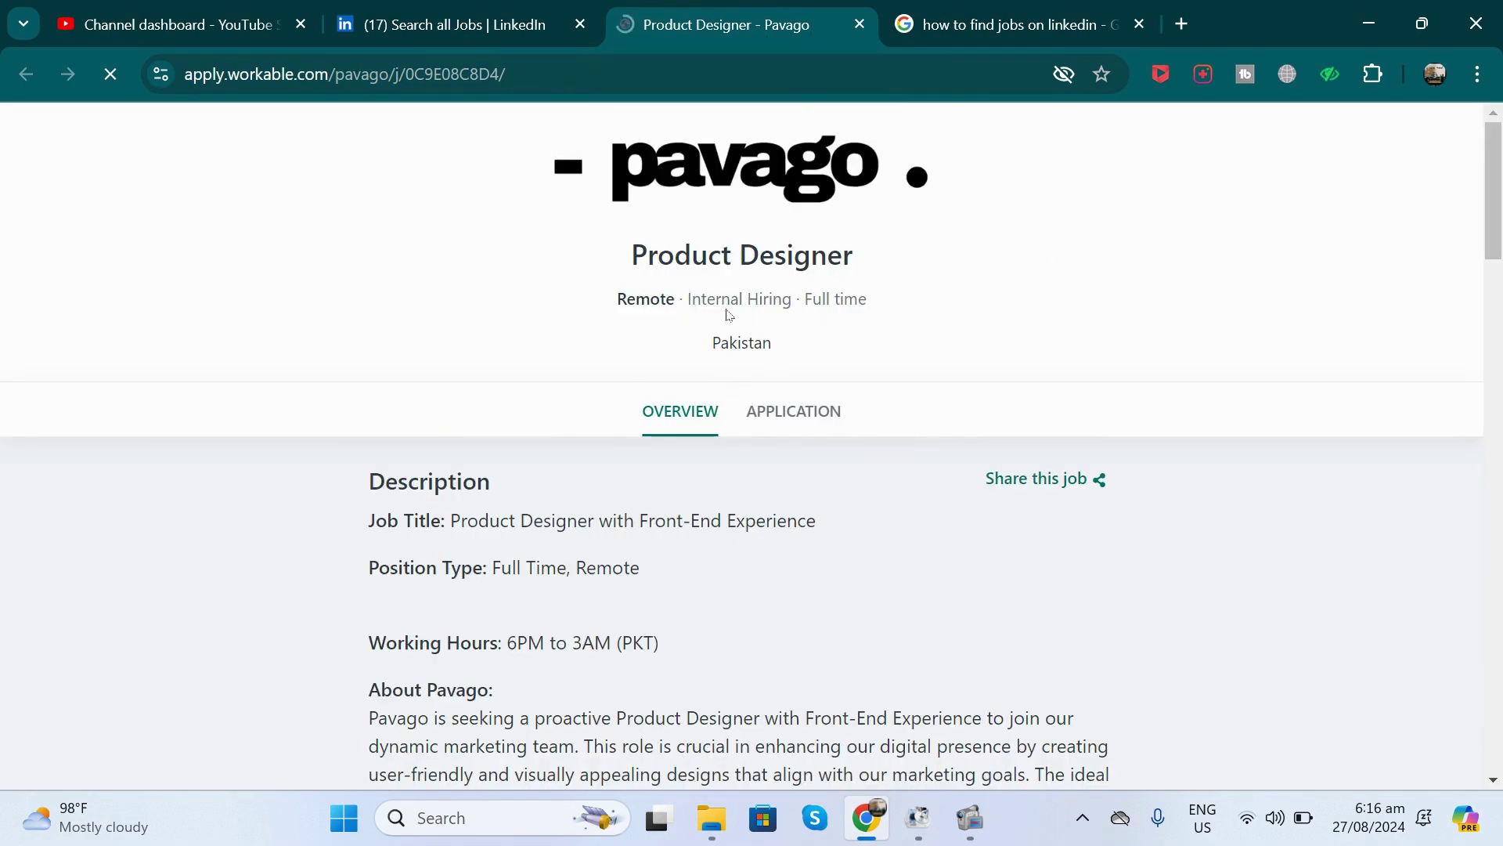
Step: Return from Pavago's application page to the LinkedIn job search and limit the results to Easy Apply jobs
mouse_move(1500, 188)
mouse_down()
mouse_move(1499, 652)
mouse_move(1493, 200)
mouse_up()
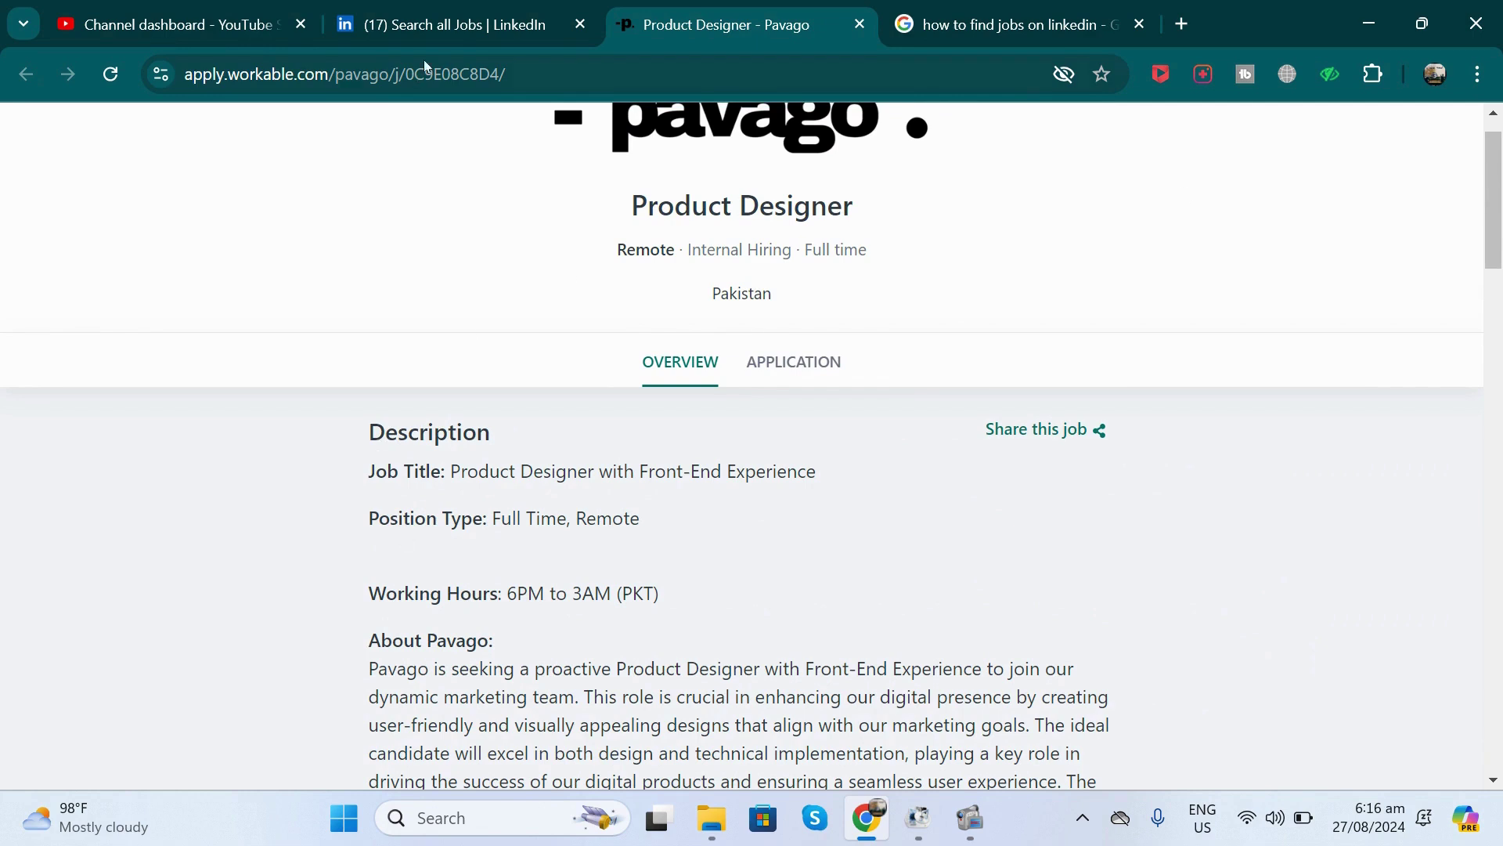
click(451, 15)
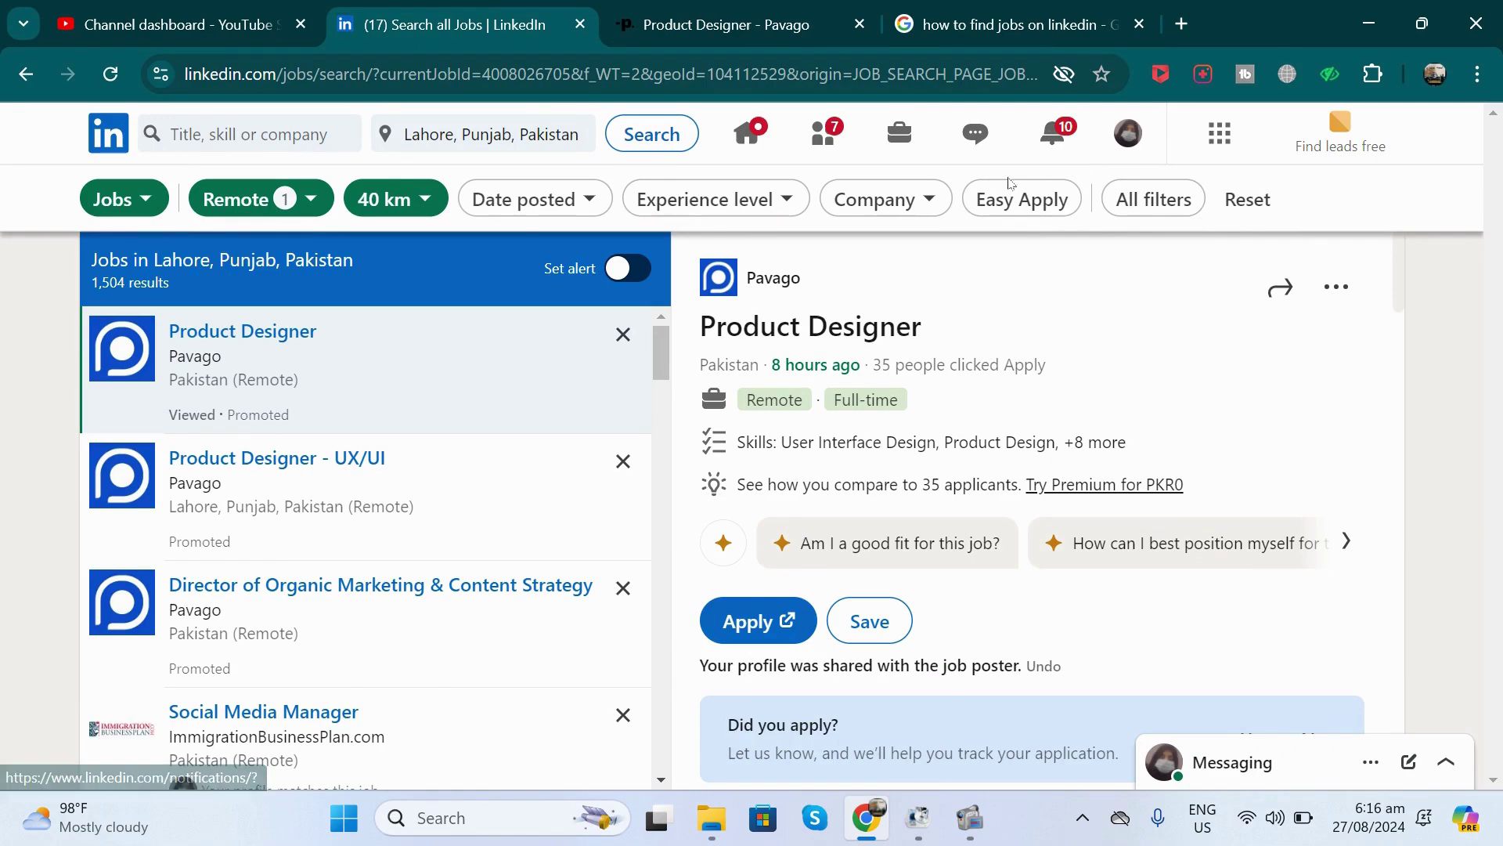
click(1014, 203)
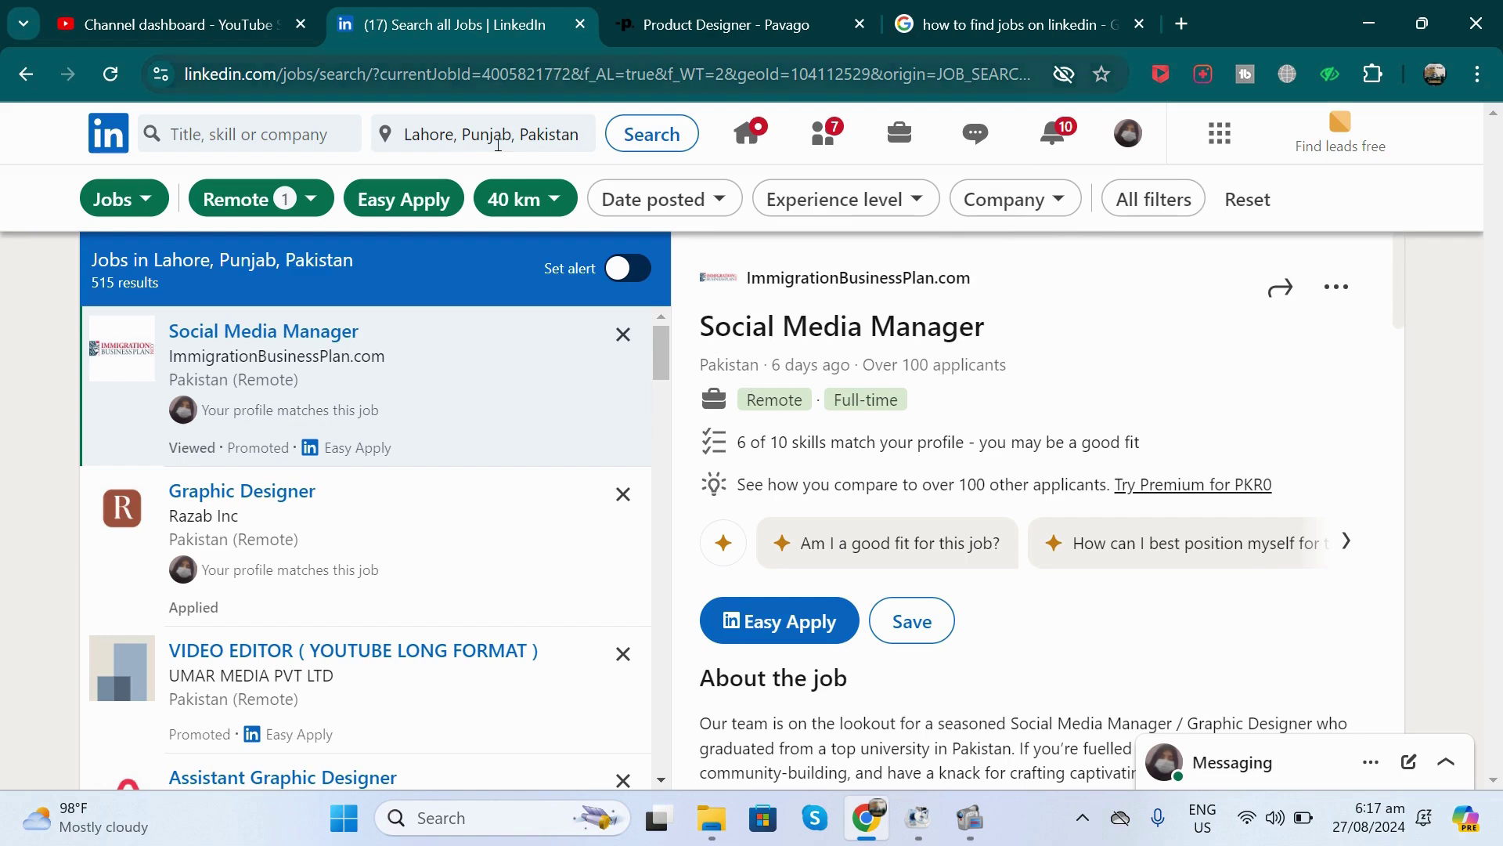
Step: Widen the search distance to 160 km and show the matching jobs
click(541, 205)
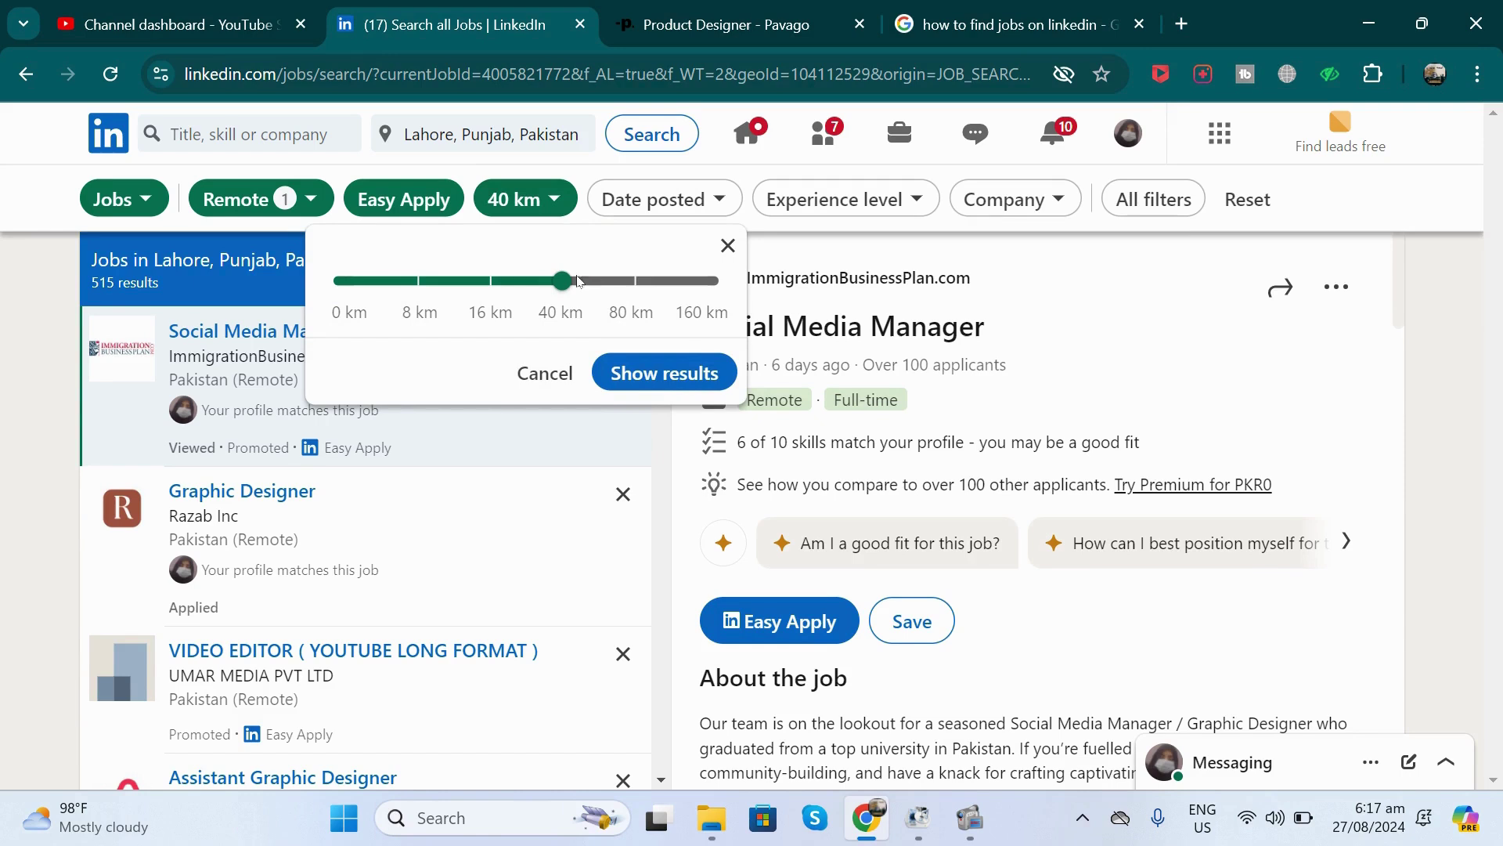
drag(570, 285, 703, 297)
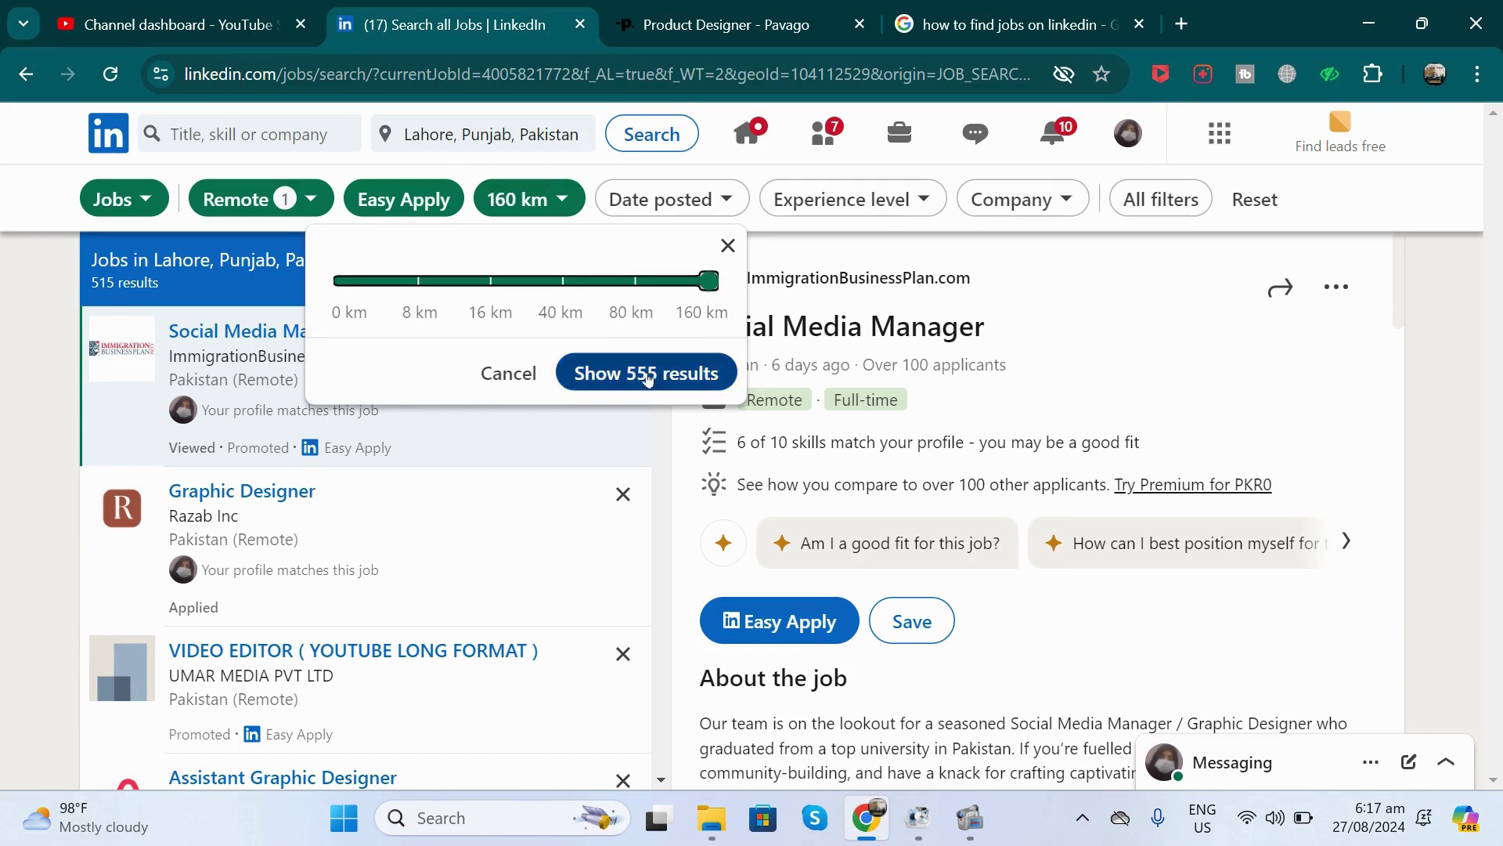
click(647, 376)
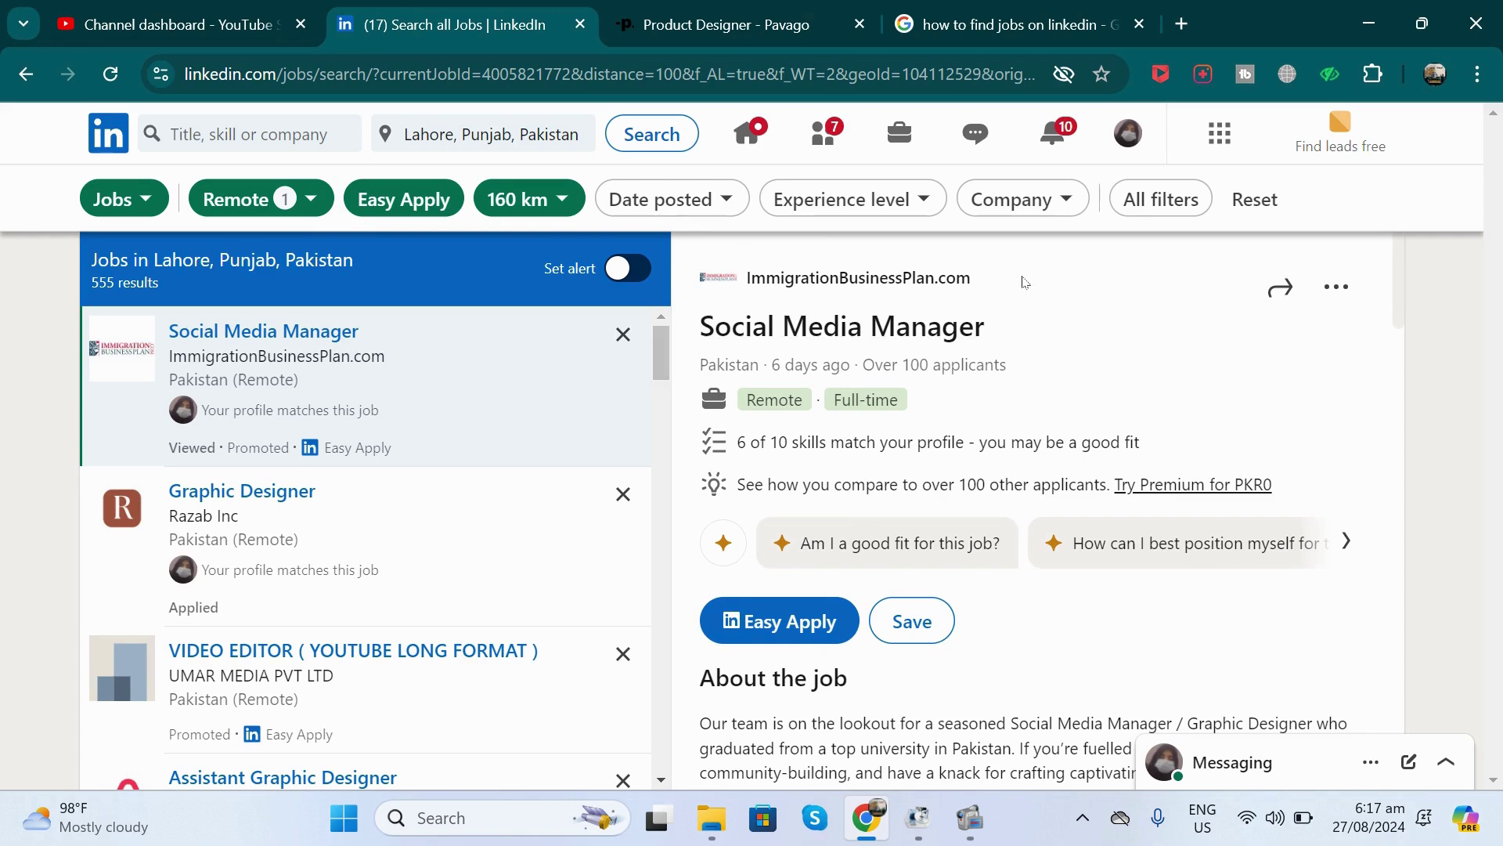
Step: Look through the Company and Experience level filter options without applying any of them
click(1048, 196)
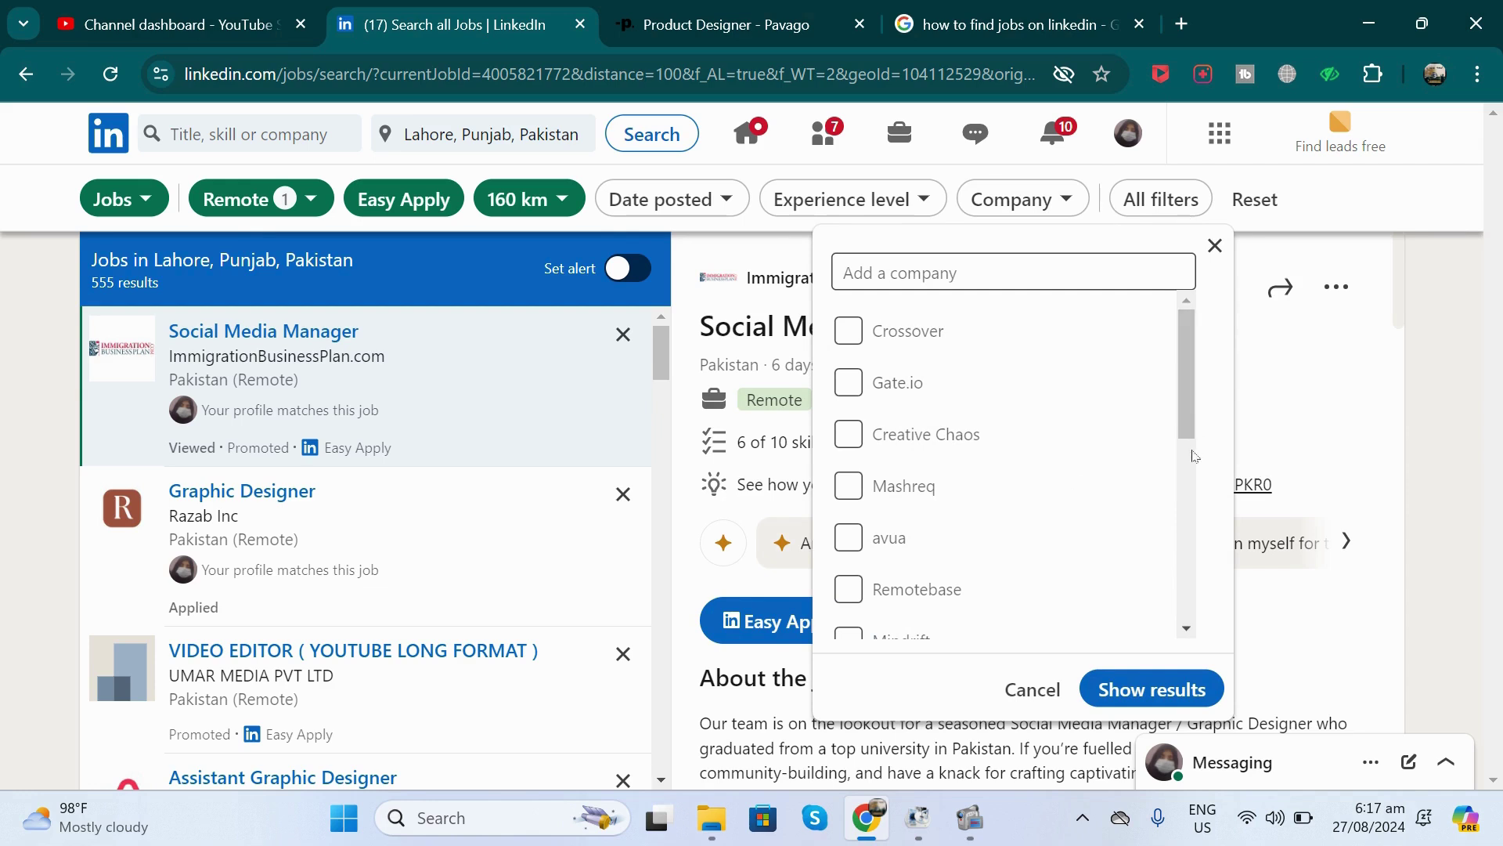
drag(1189, 372, 1179, 613)
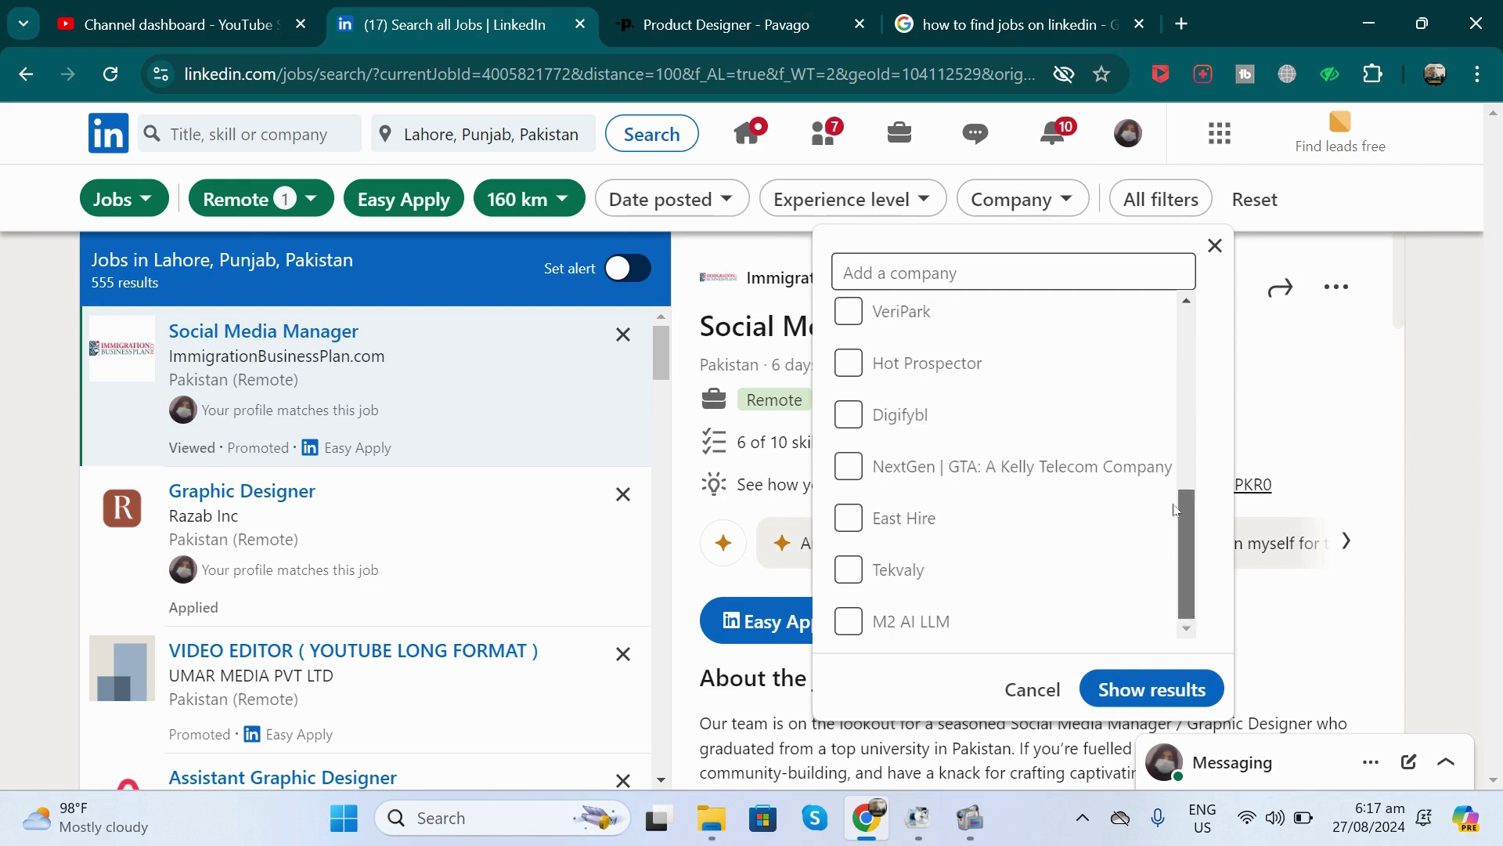
drag(1174, 509, 1179, 243)
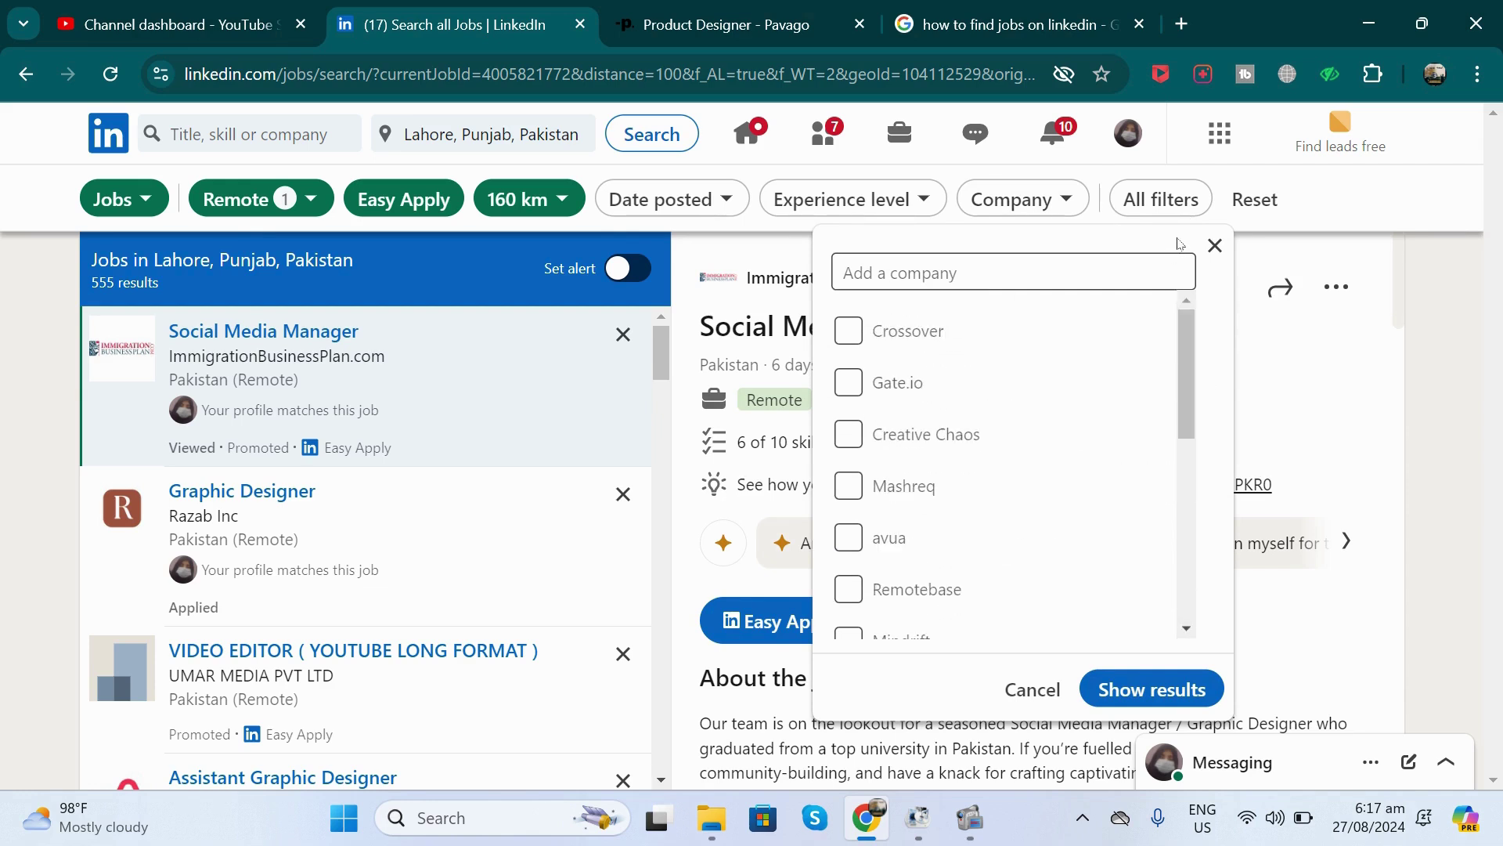
click(1215, 256)
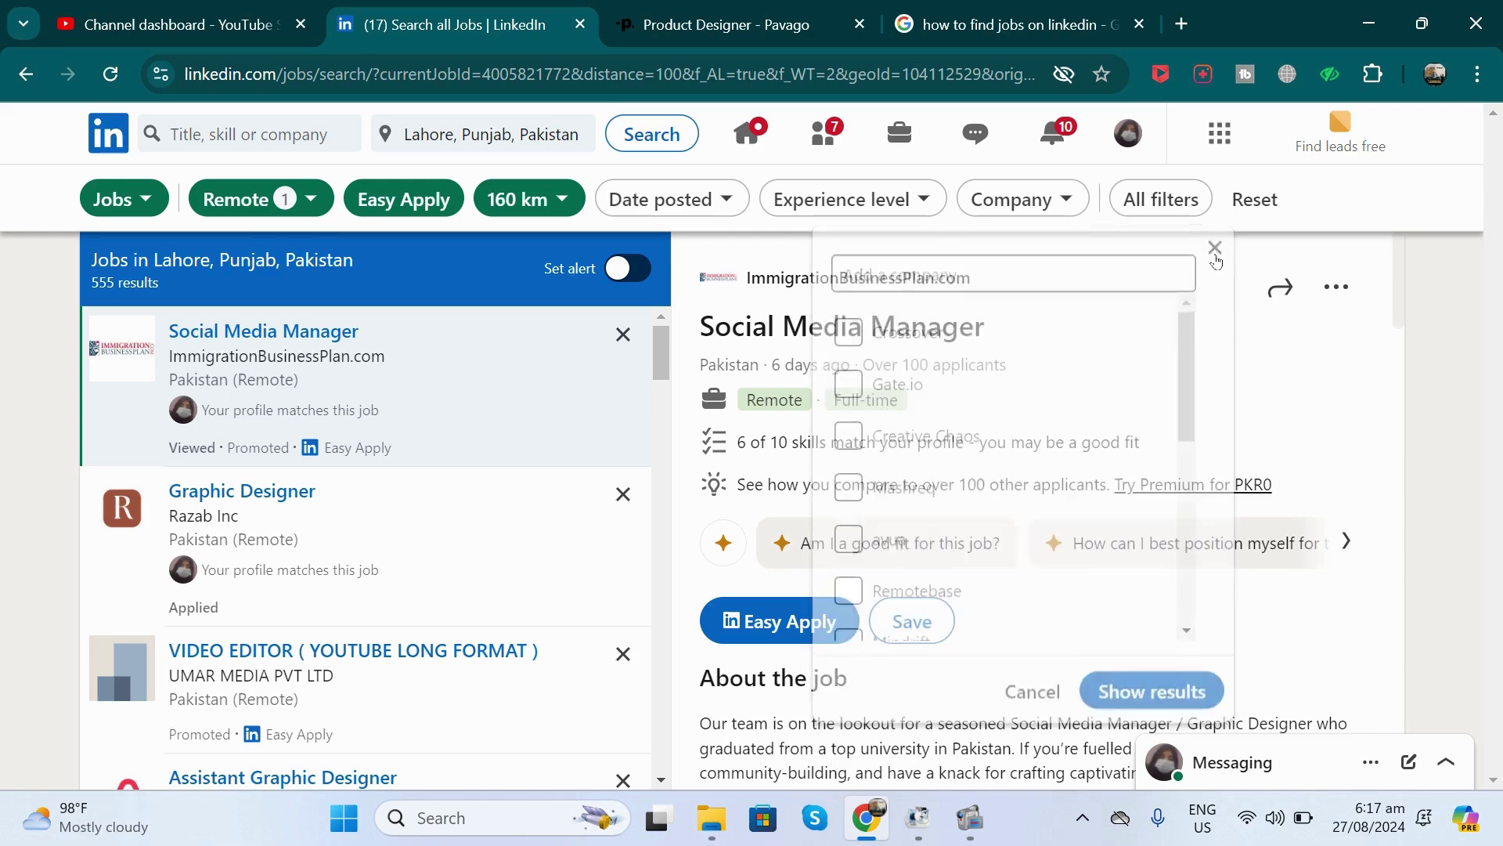
click(898, 202)
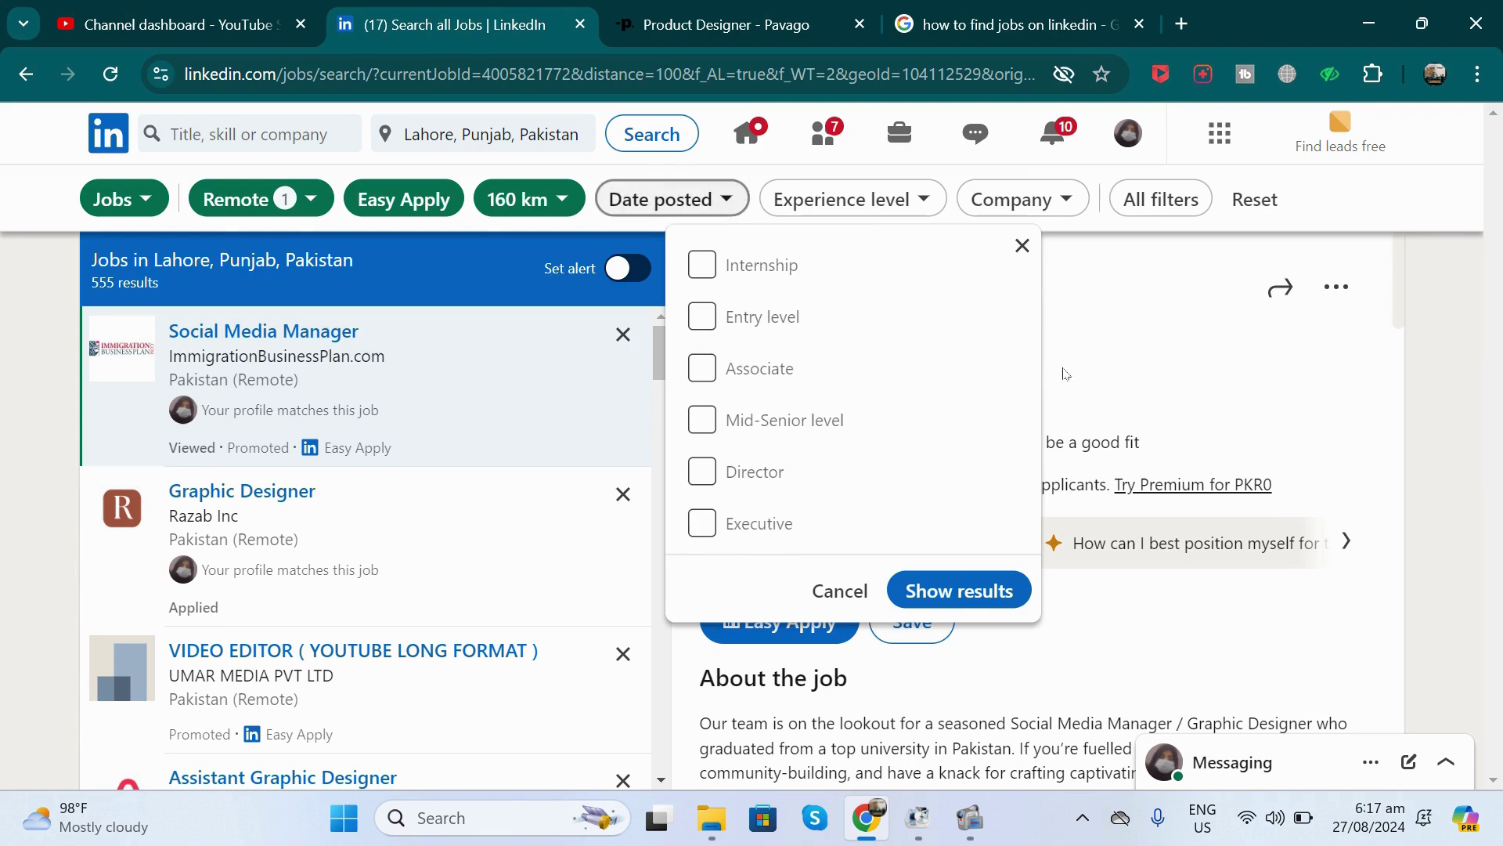
click(1022, 246)
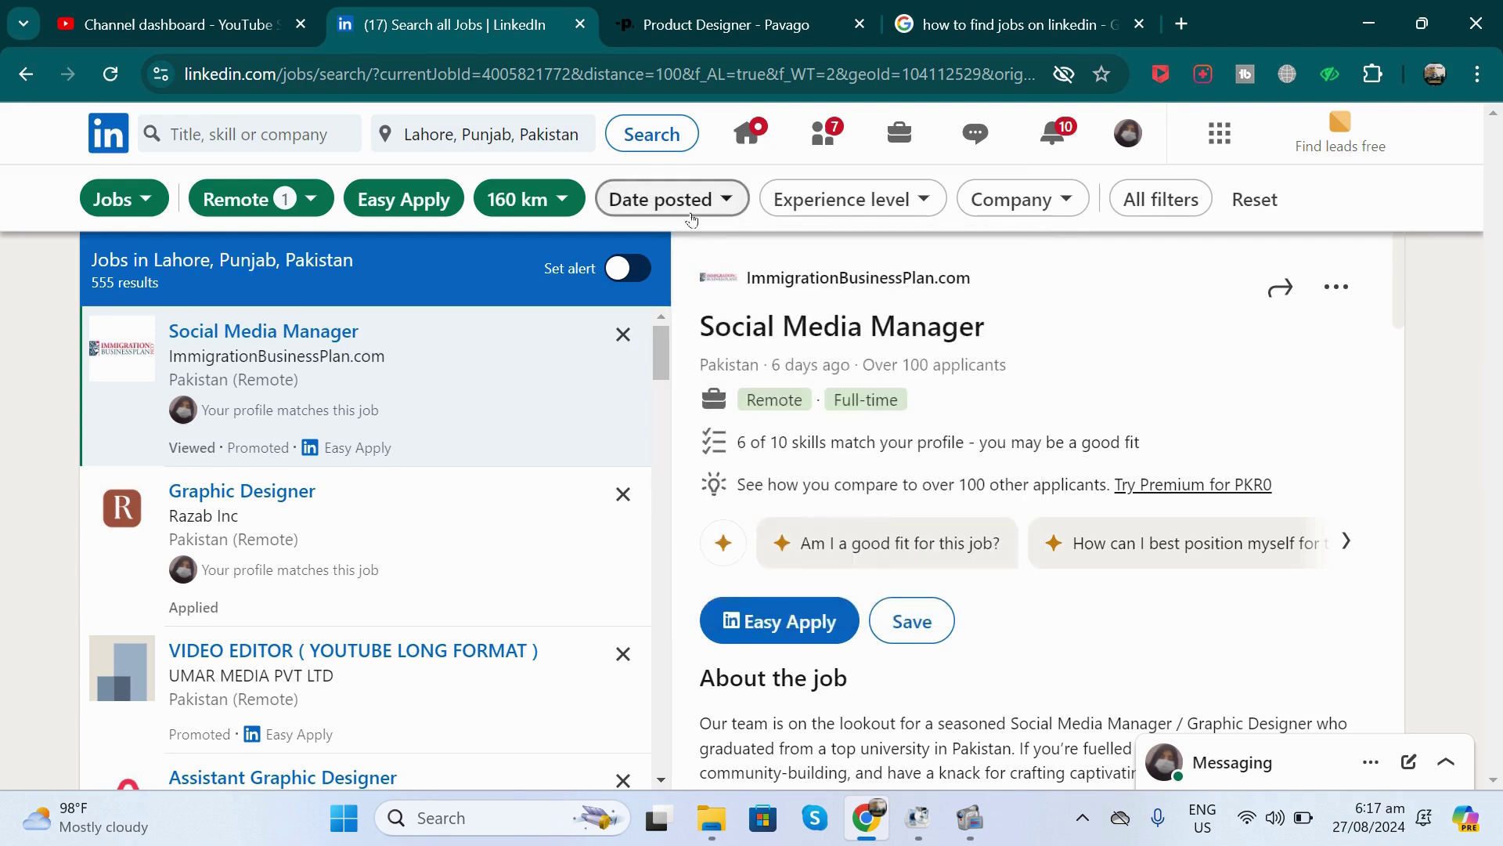
Step: Filter the job results to those posted in the past 24 hours
click(662, 201)
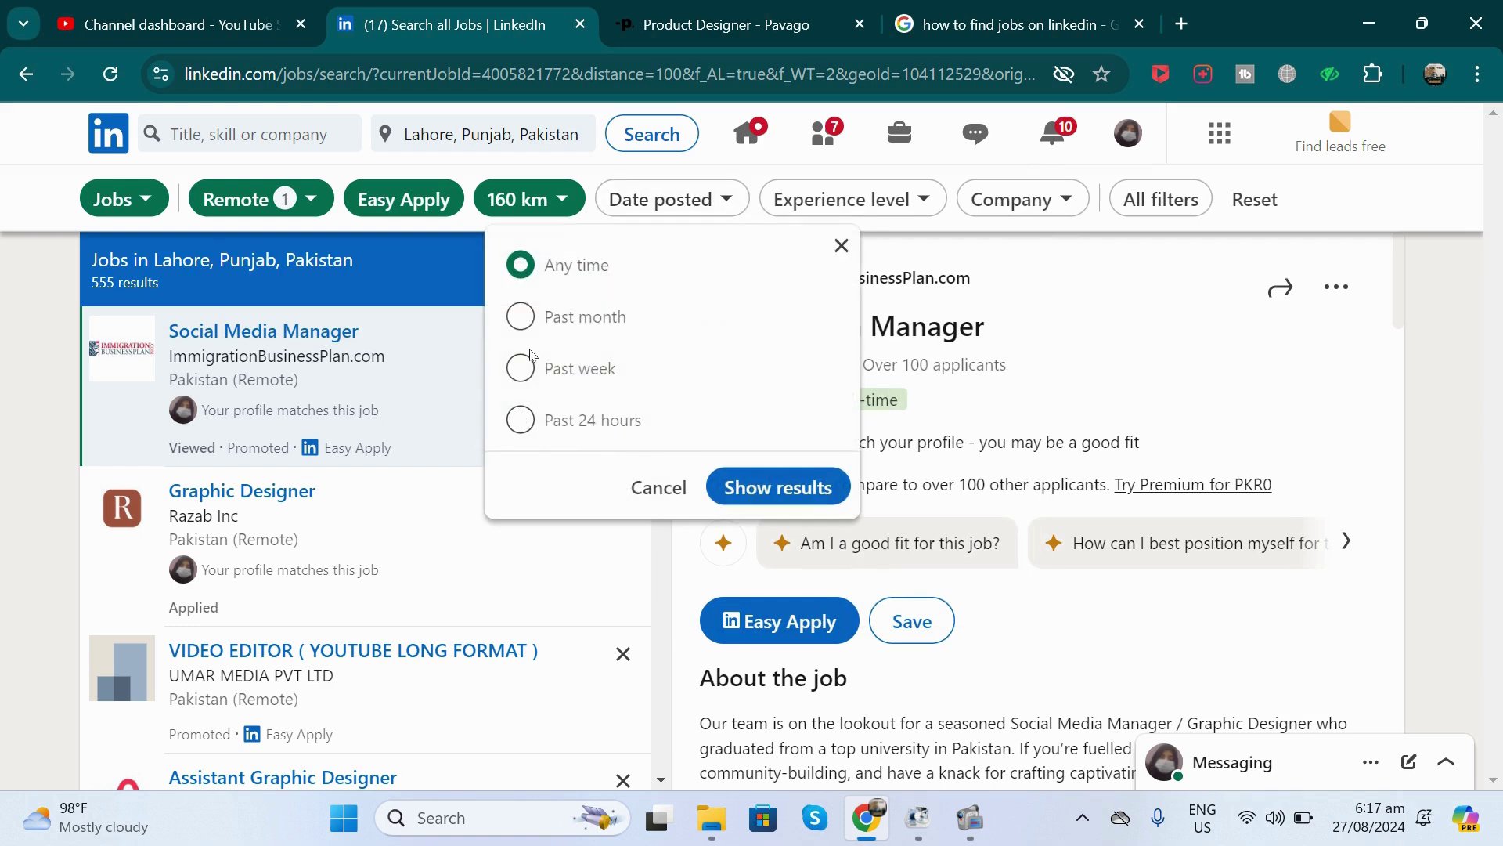
click(520, 422)
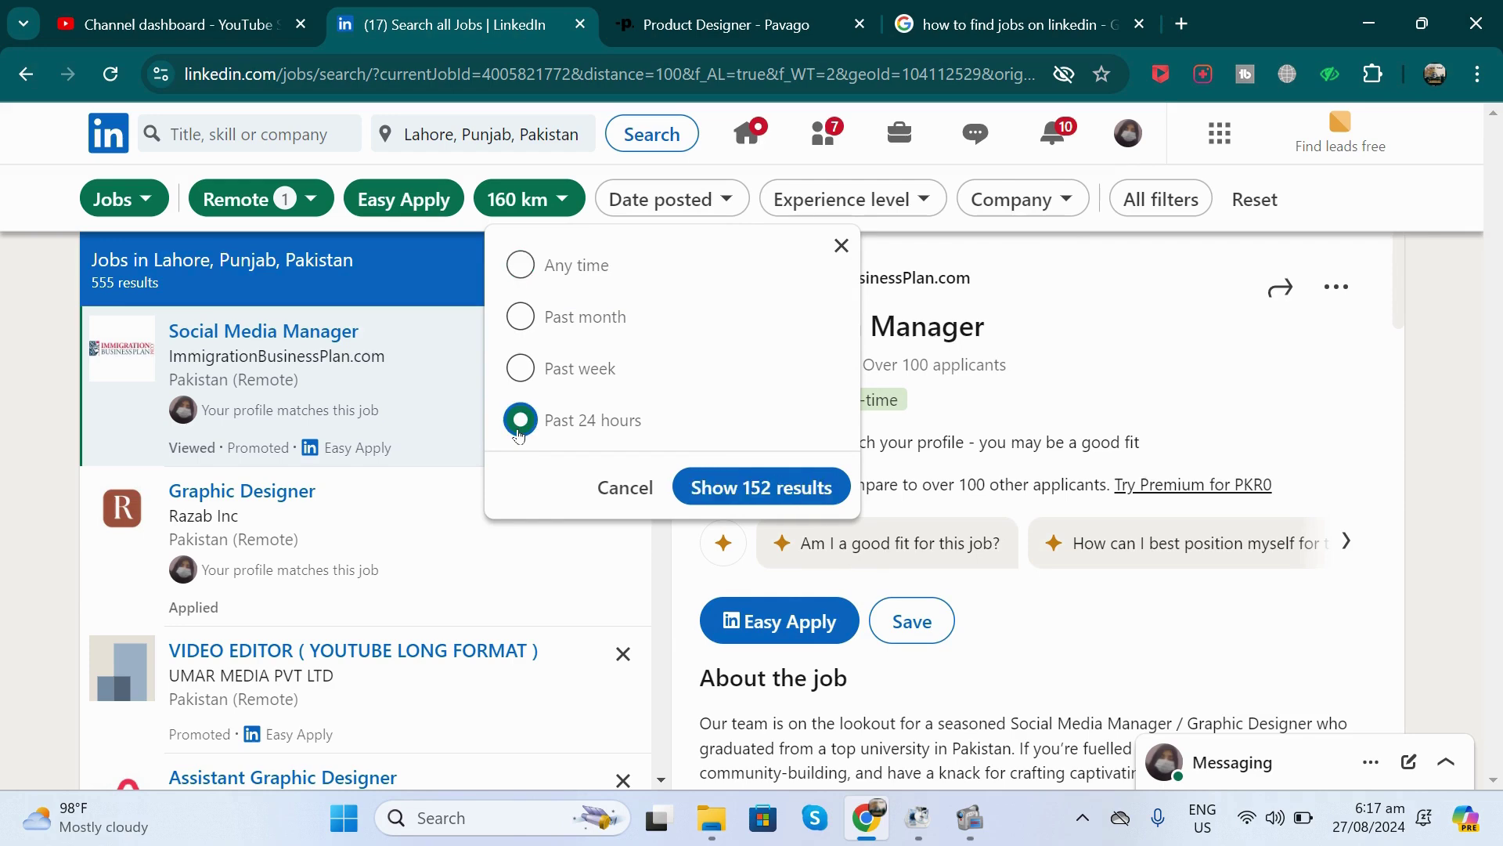
click(761, 505)
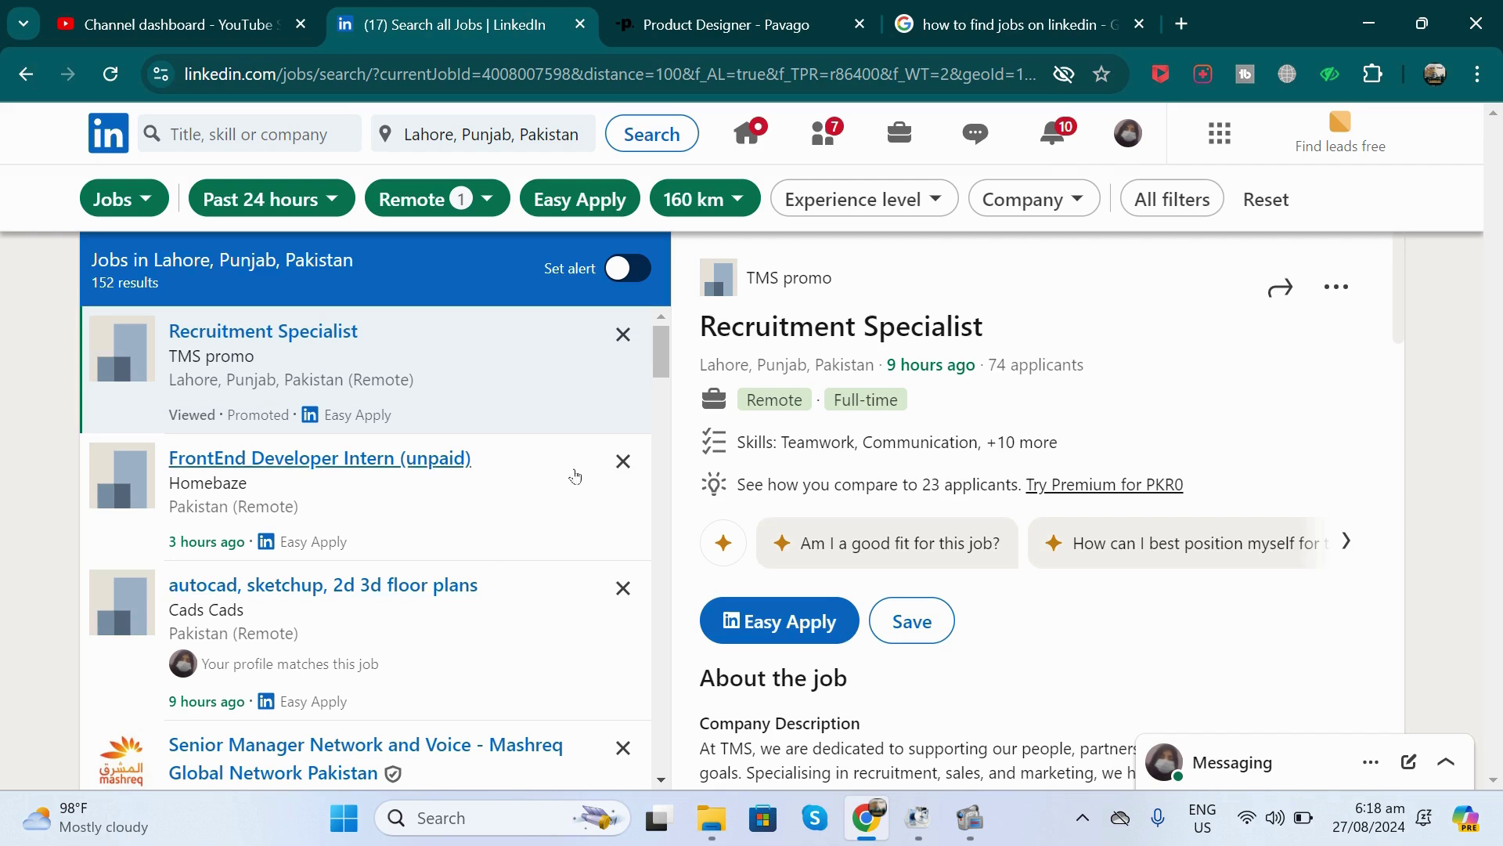
Step: Look through the recent job listings and the complete set of available filters, leaving the filters as they are
drag(654, 357, 690, 630)
drag(661, 349, 659, 407)
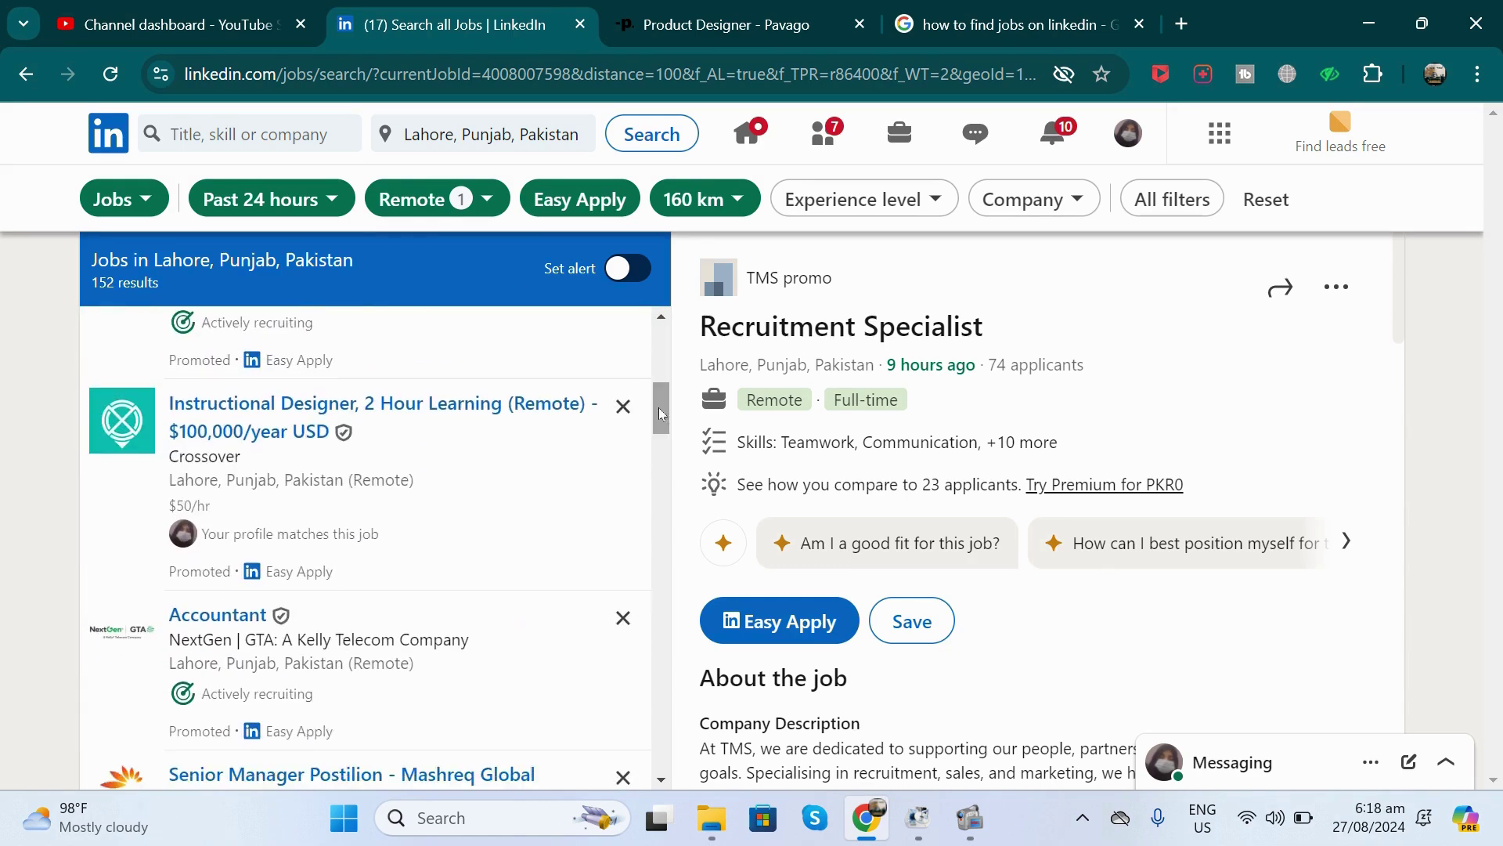
click(1172, 201)
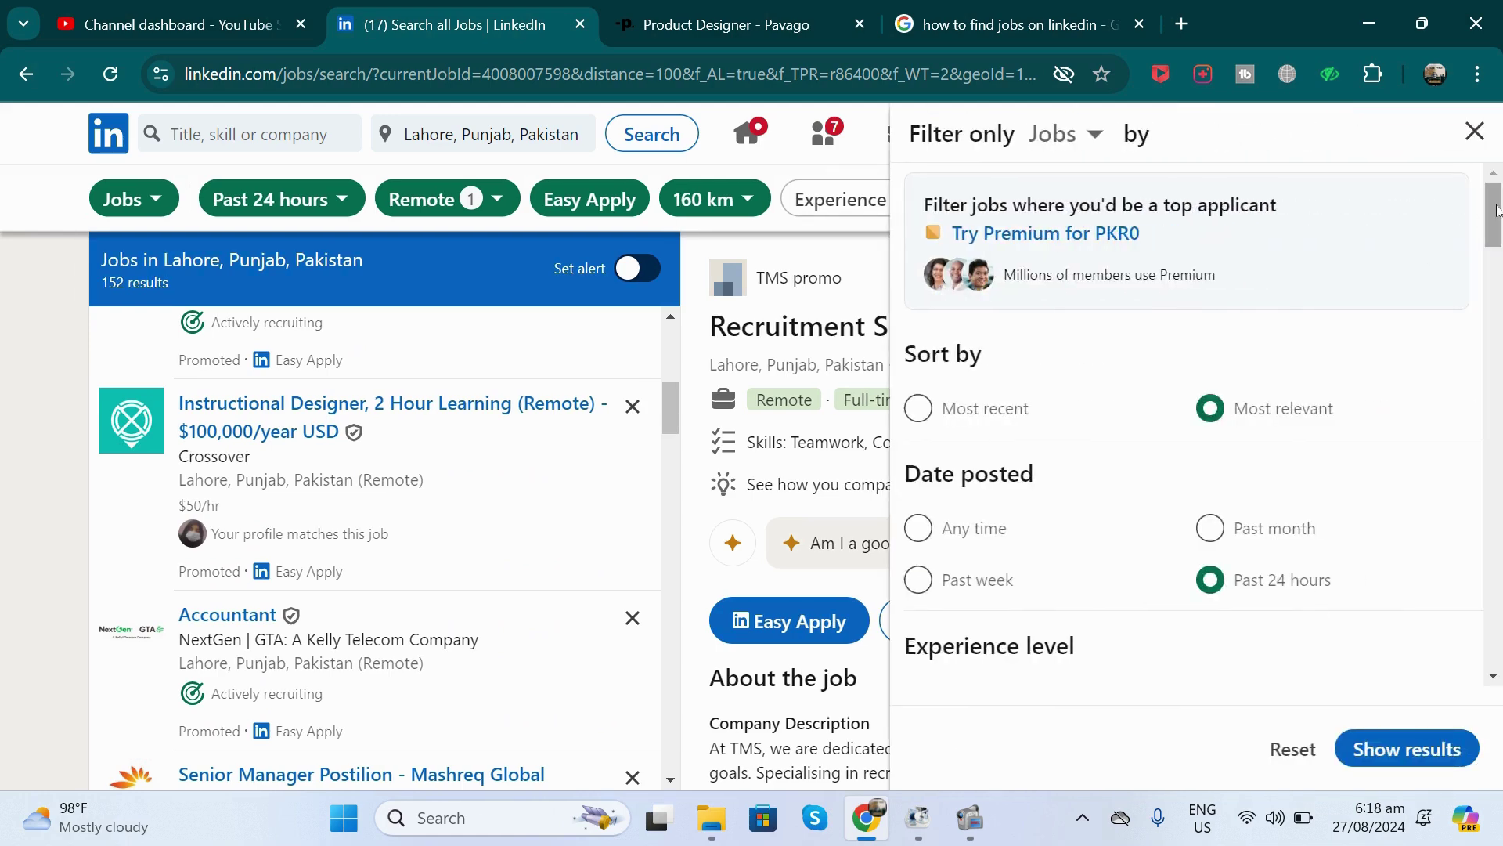
drag(1498, 210, 1500, 554)
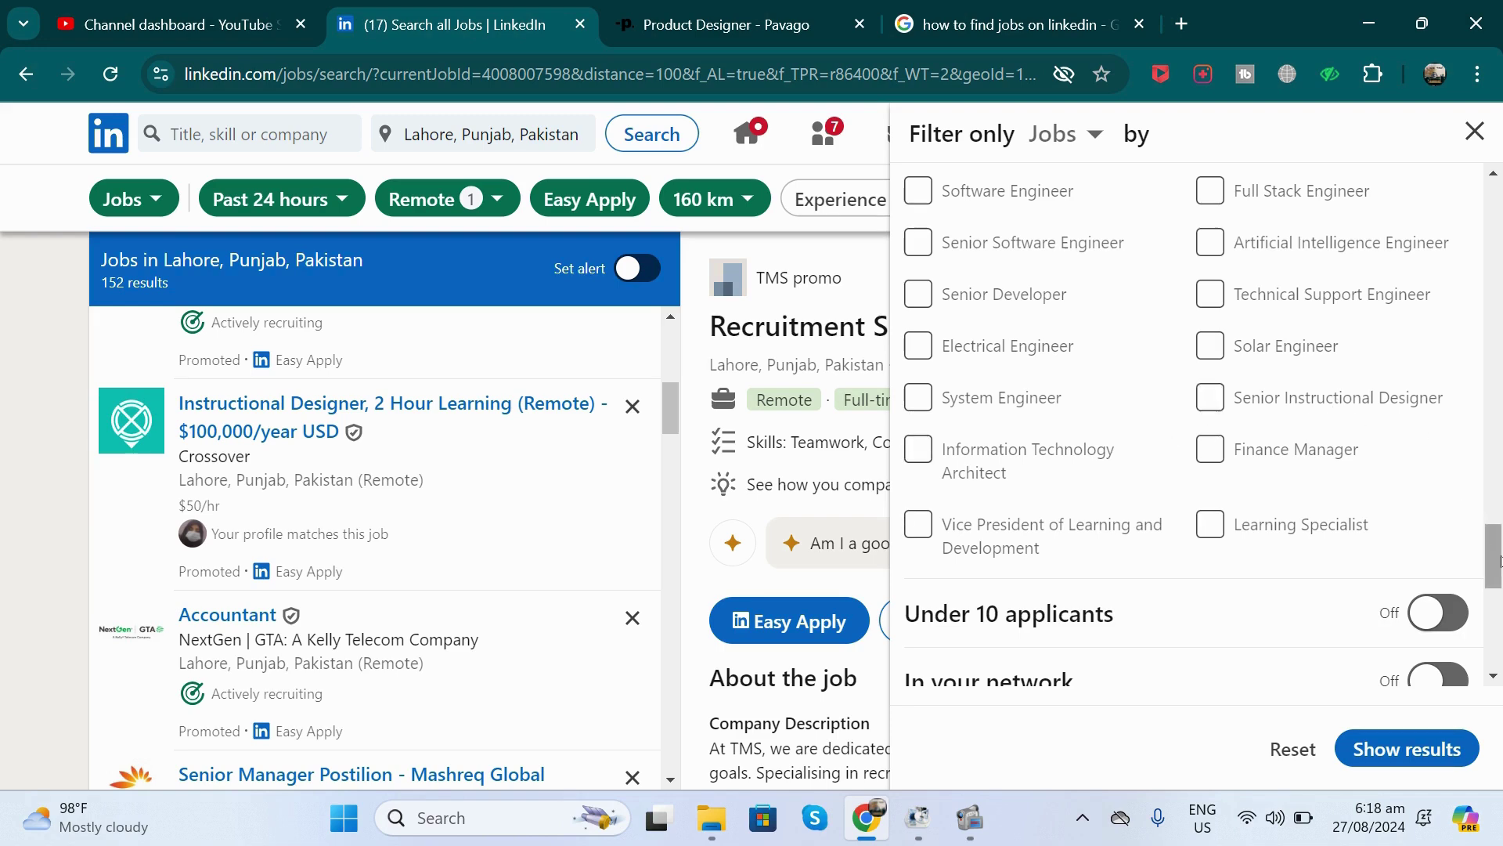
drag(1494, 540, 1494, 623)
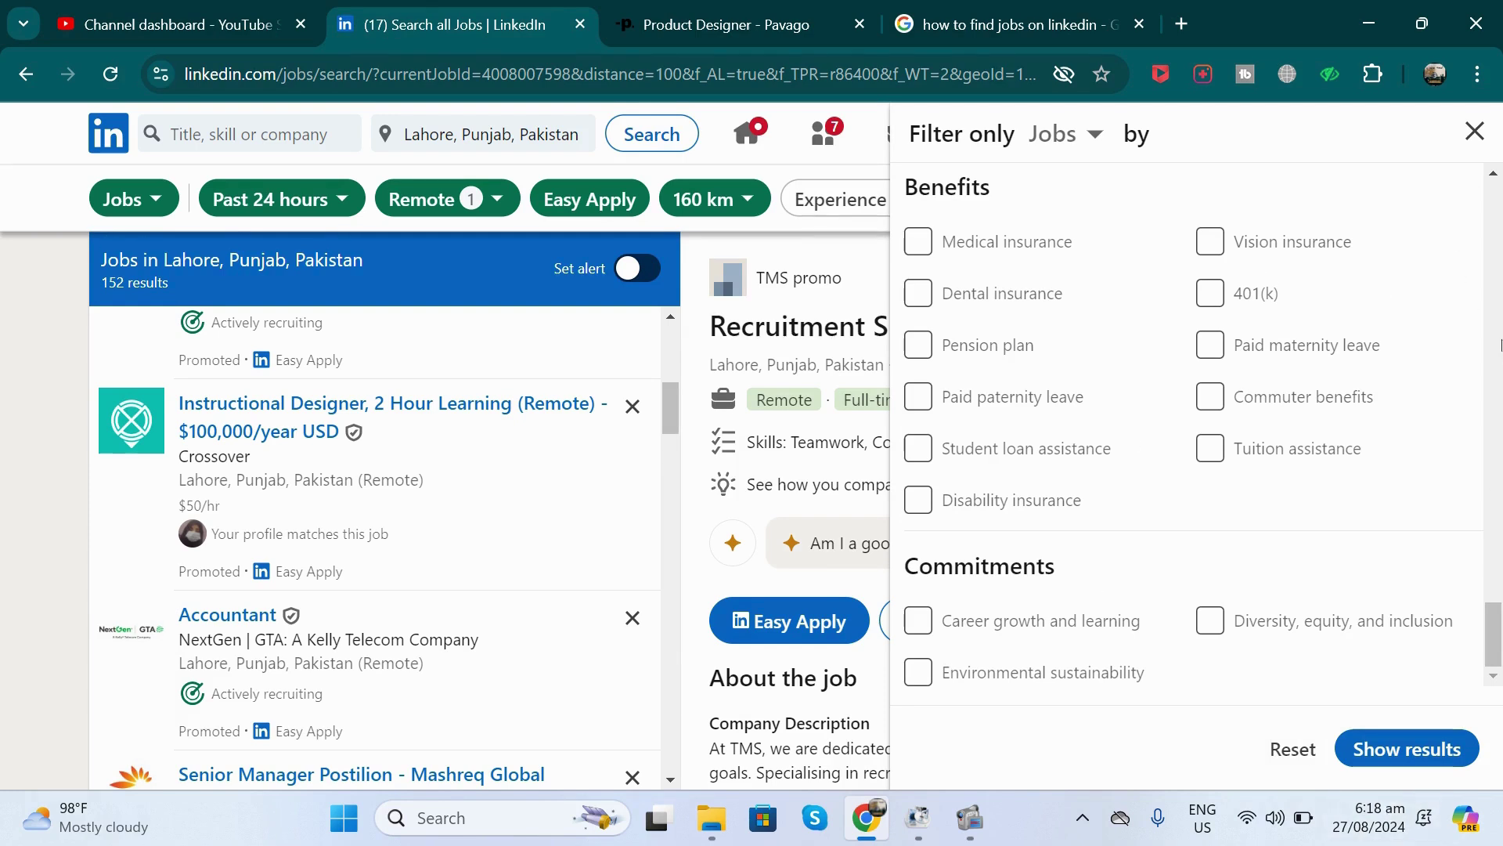
click(1473, 134)
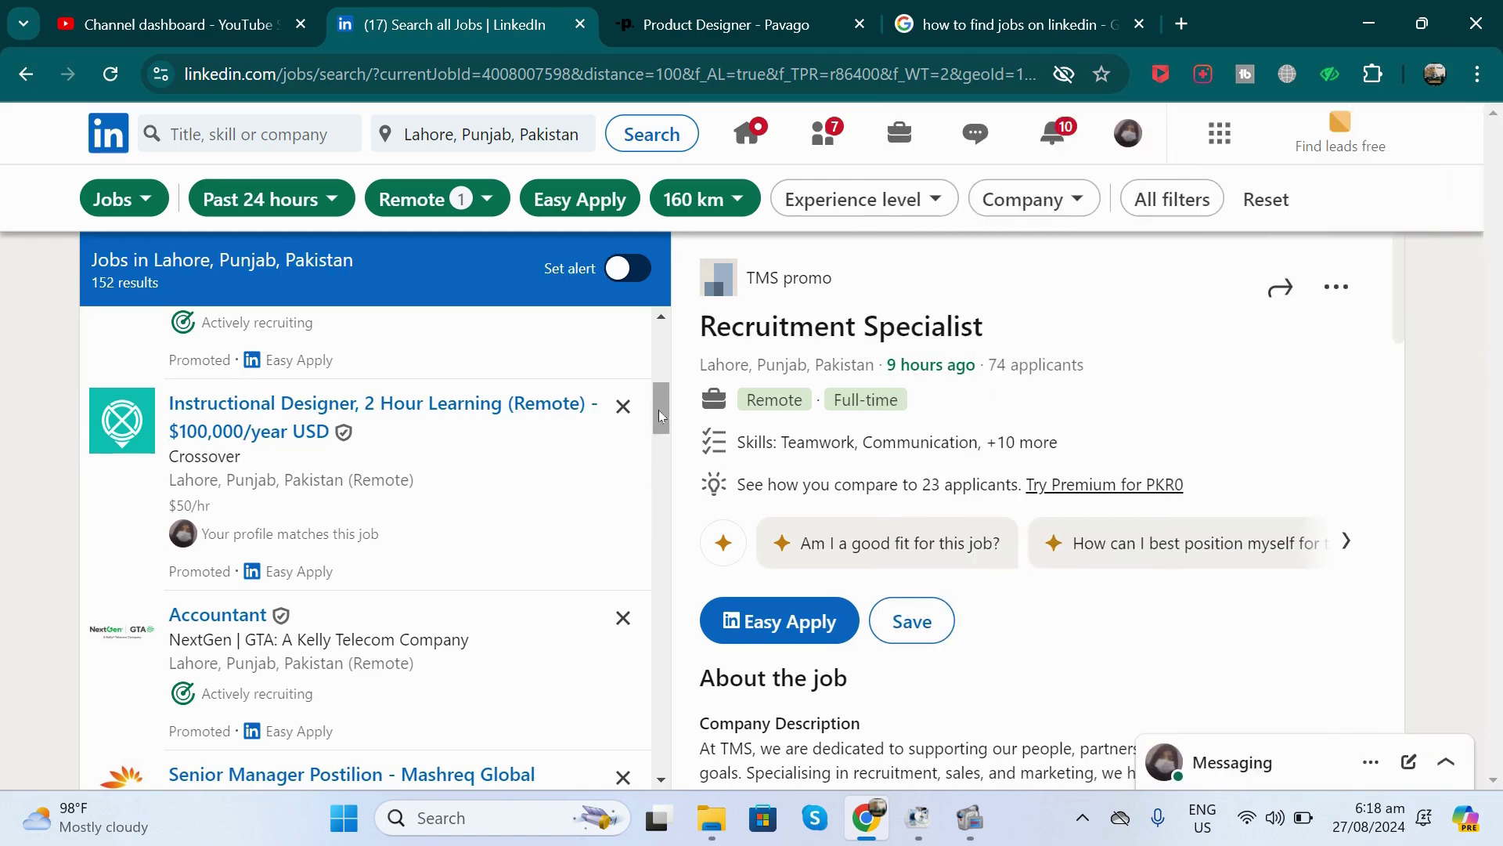
drag(660, 416, 661, 357)
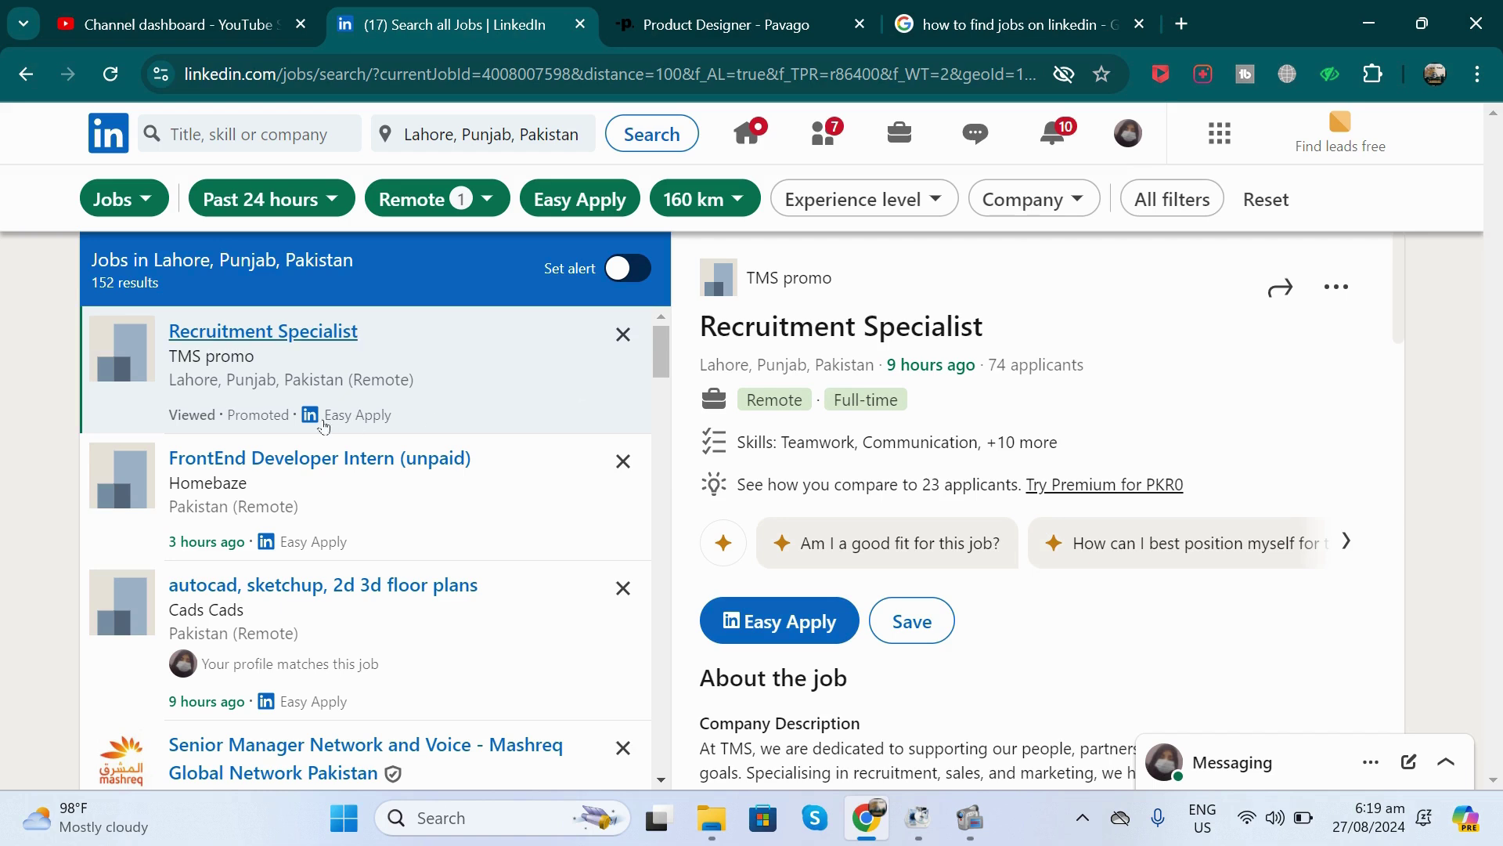
Step: View the FrontEnd Developer Intern, Recruitment Specialist, and autocad, sketchup, 2d 3d floor plans postings
click(549, 484)
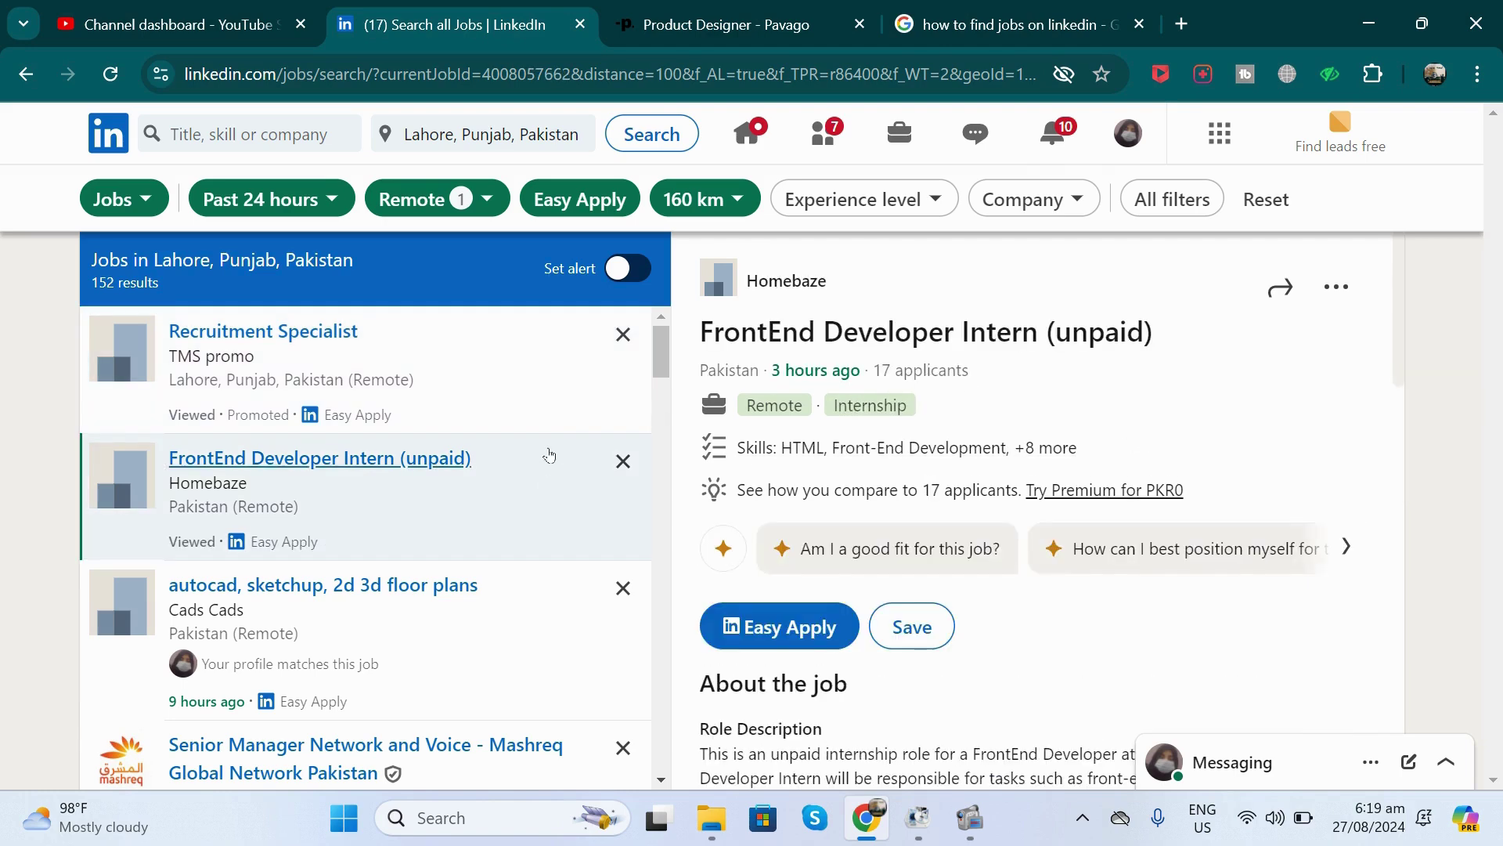
click(458, 380)
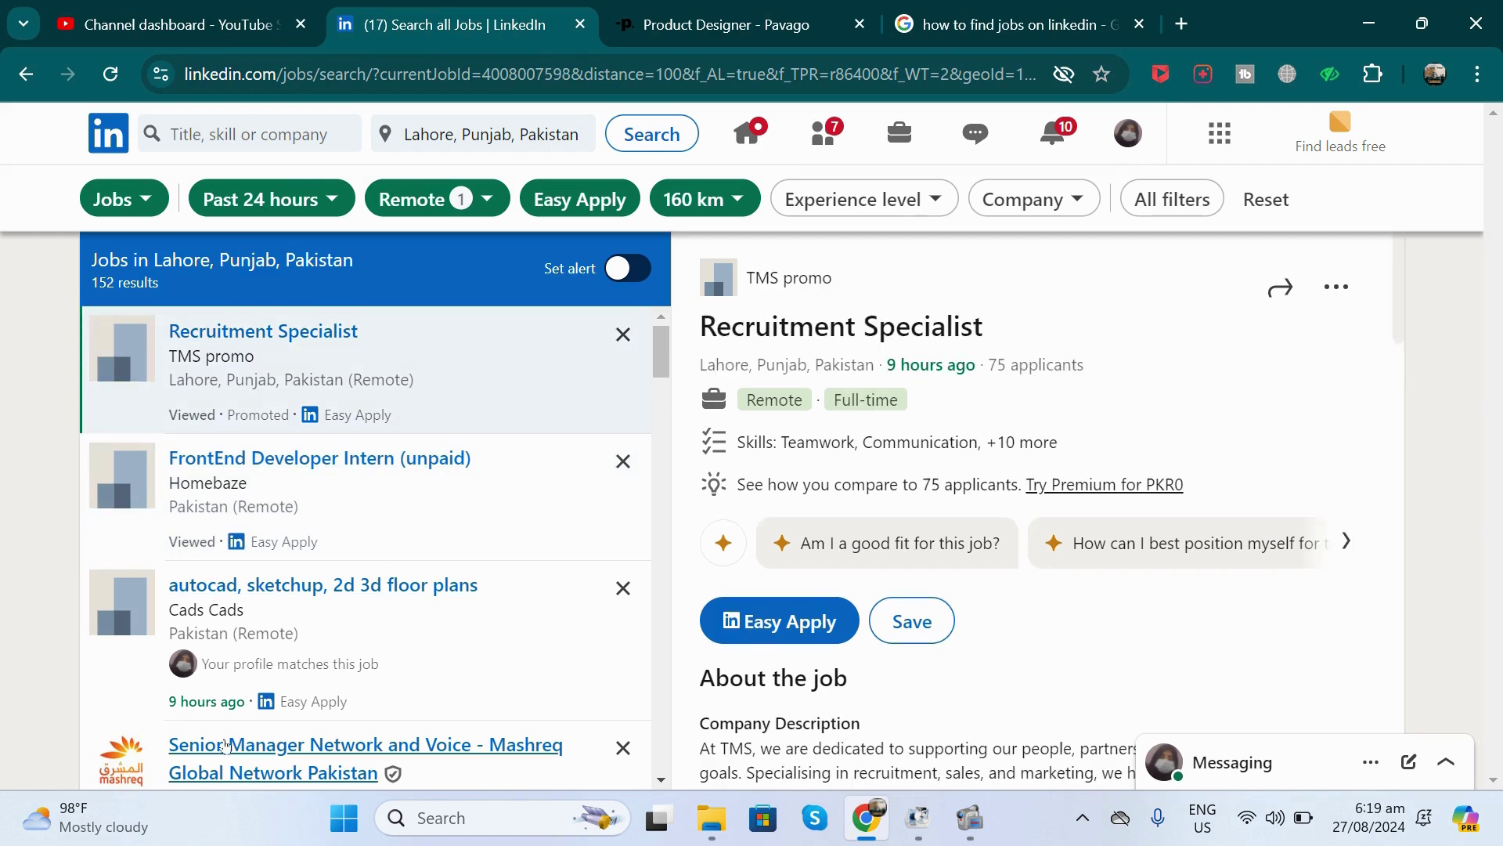
click(444, 671)
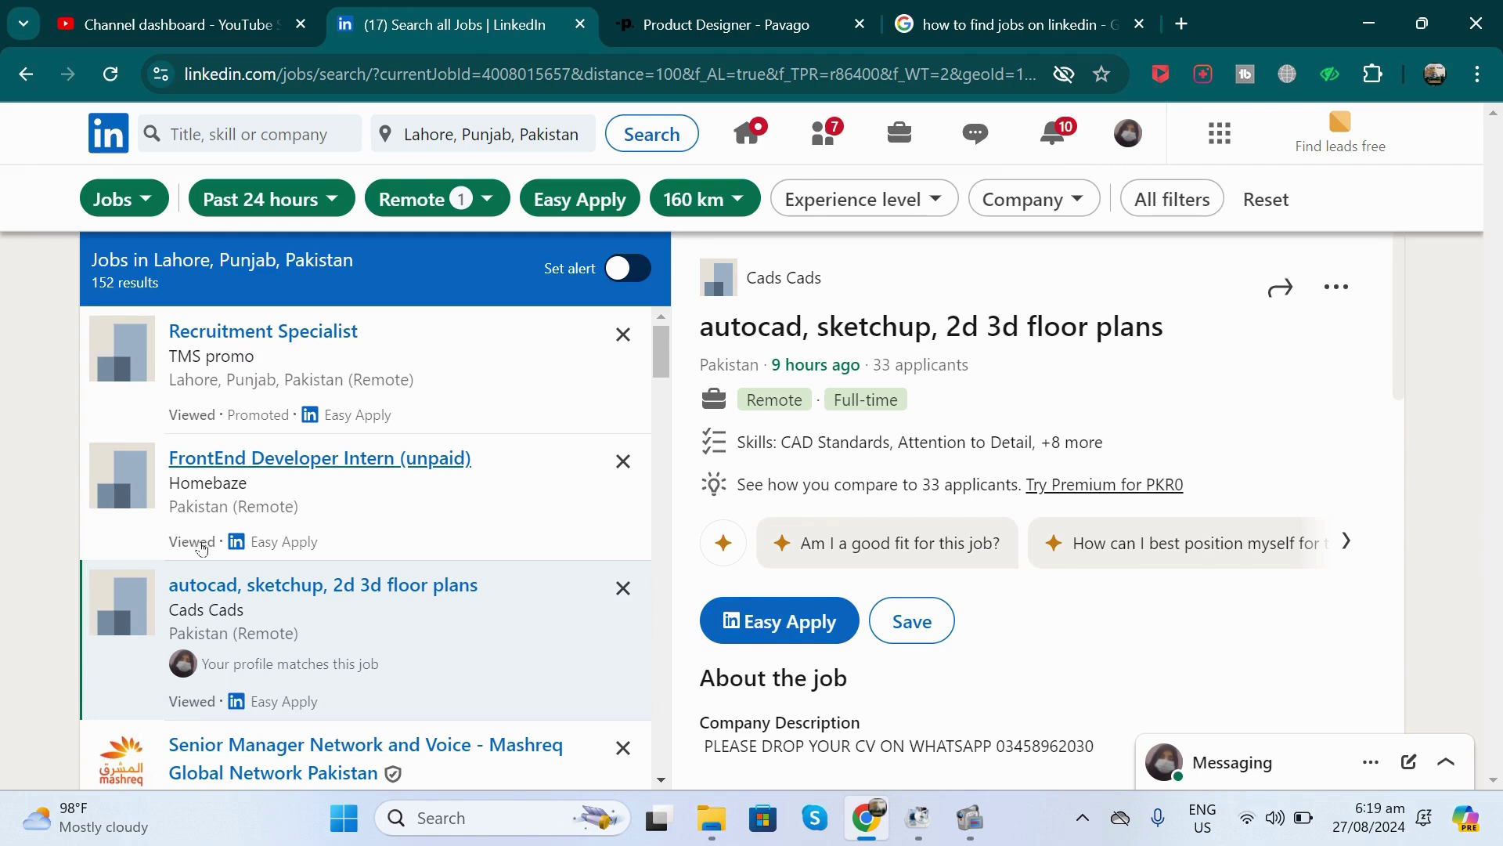
Step: Start an Easy Apply application for Homebaze's FrontEnd Developer Intern (unpaid) job and accept the prefilled contact info
click(520, 497)
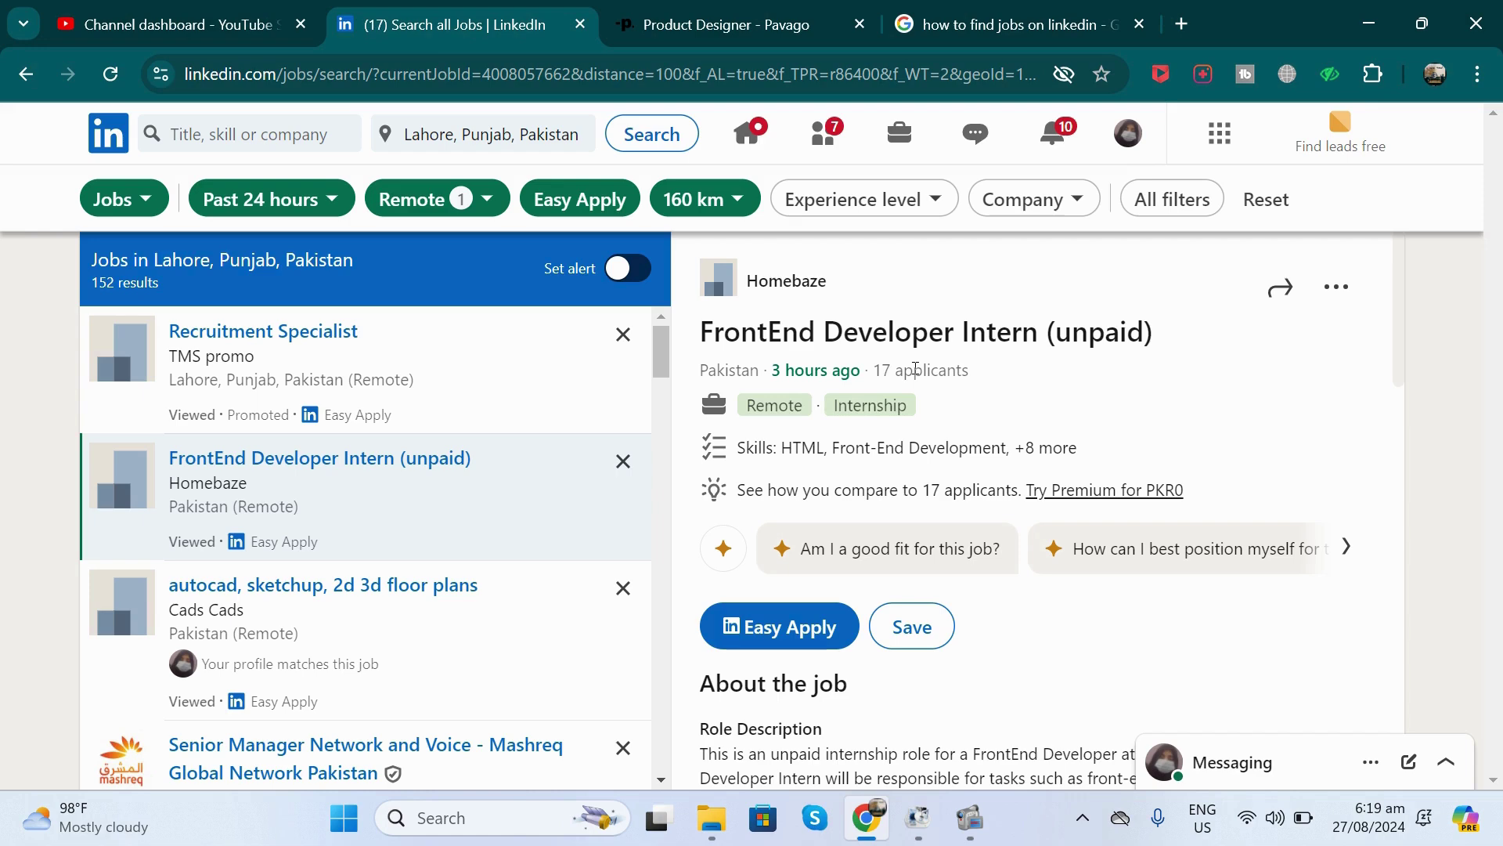
click(773, 644)
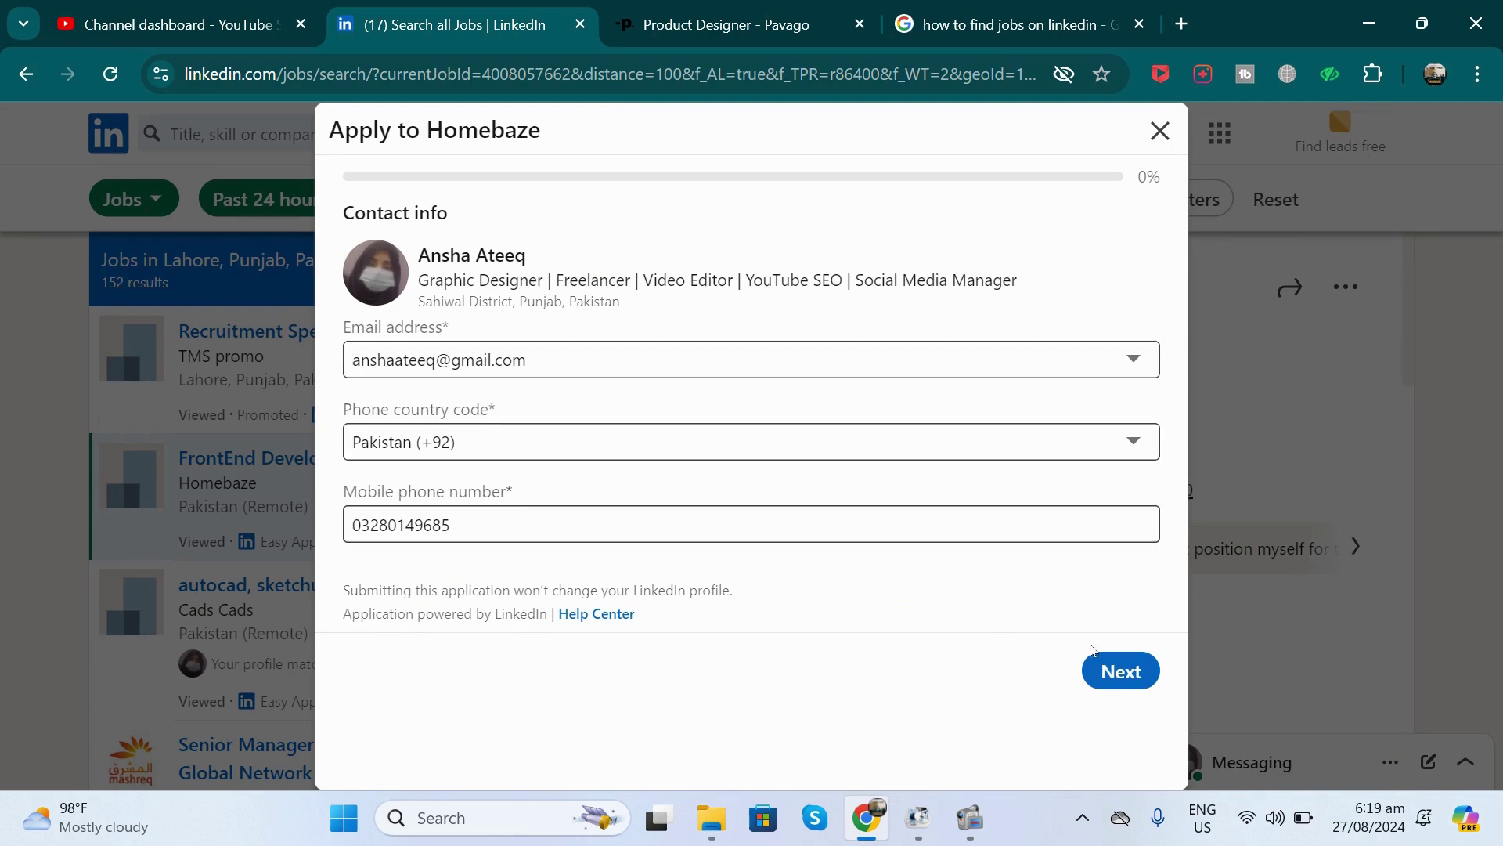
click(1111, 680)
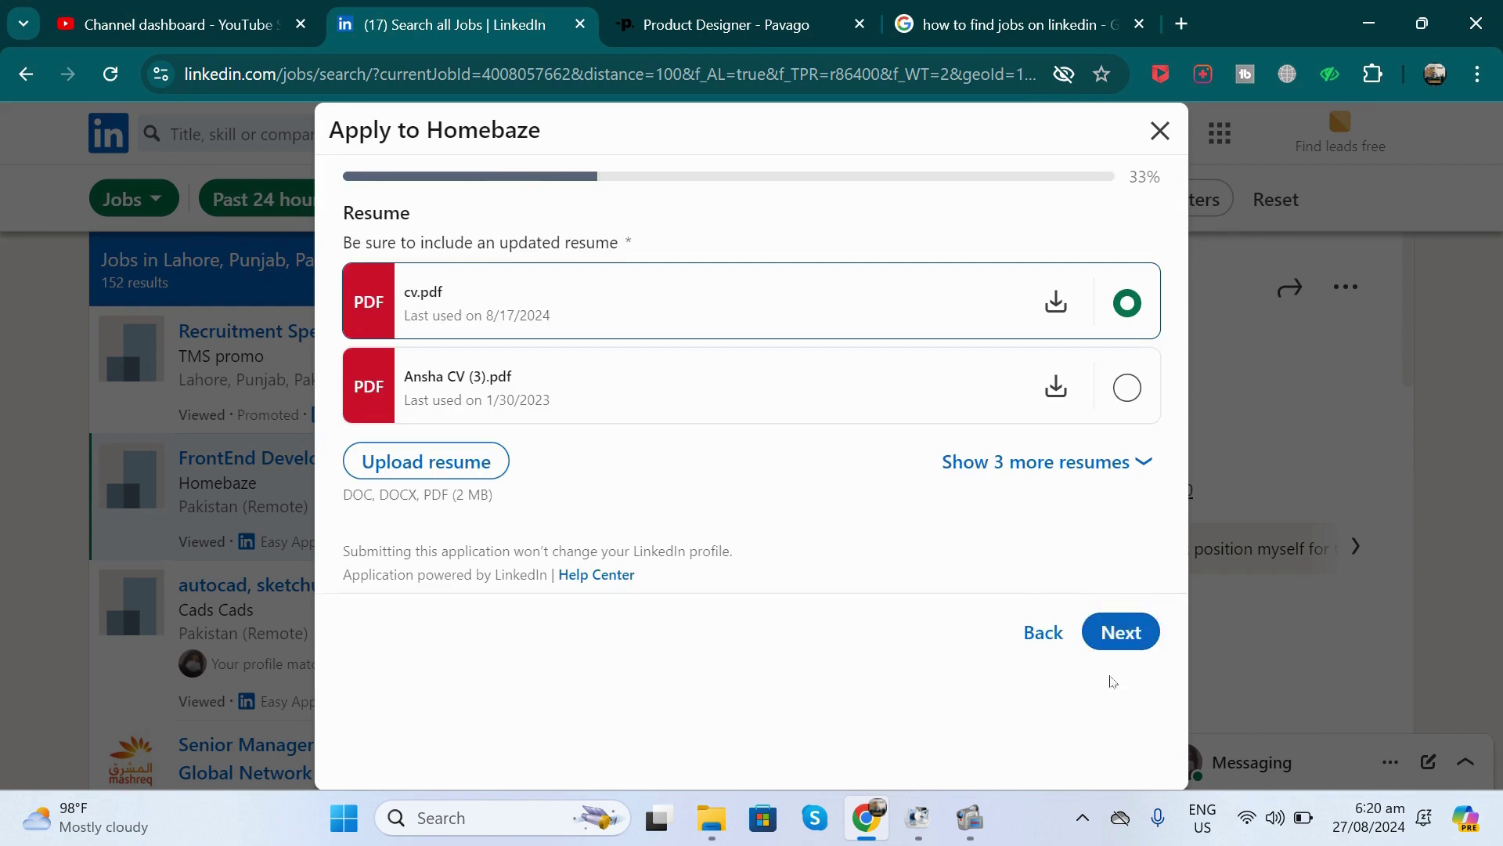
Step: Check the resume upload option without adding a file, keep cv.pdf selected, and continue to the additional questions
click(421, 461)
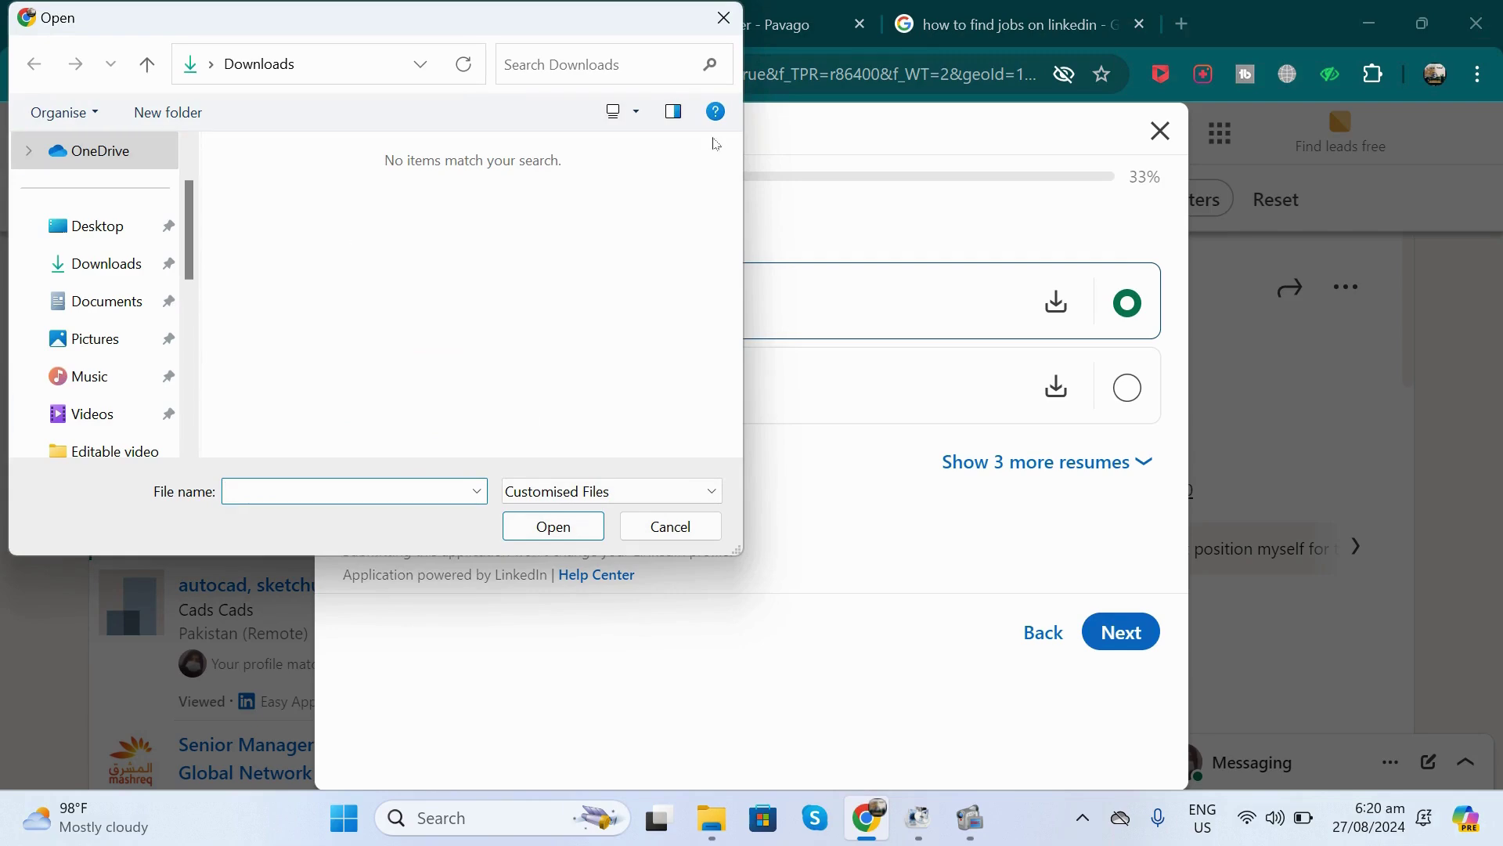
click(724, 17)
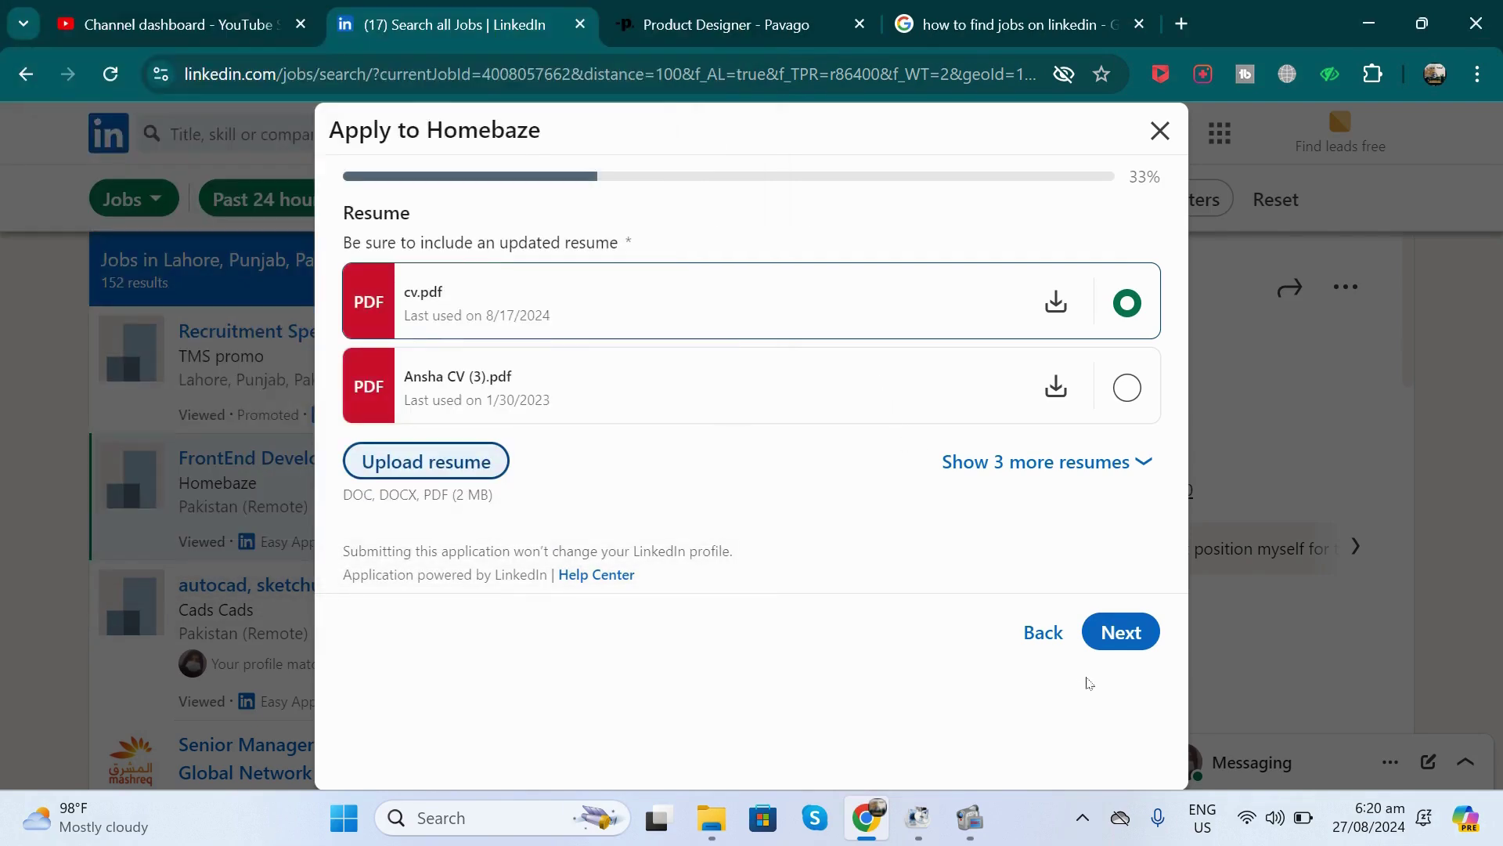
click(1115, 631)
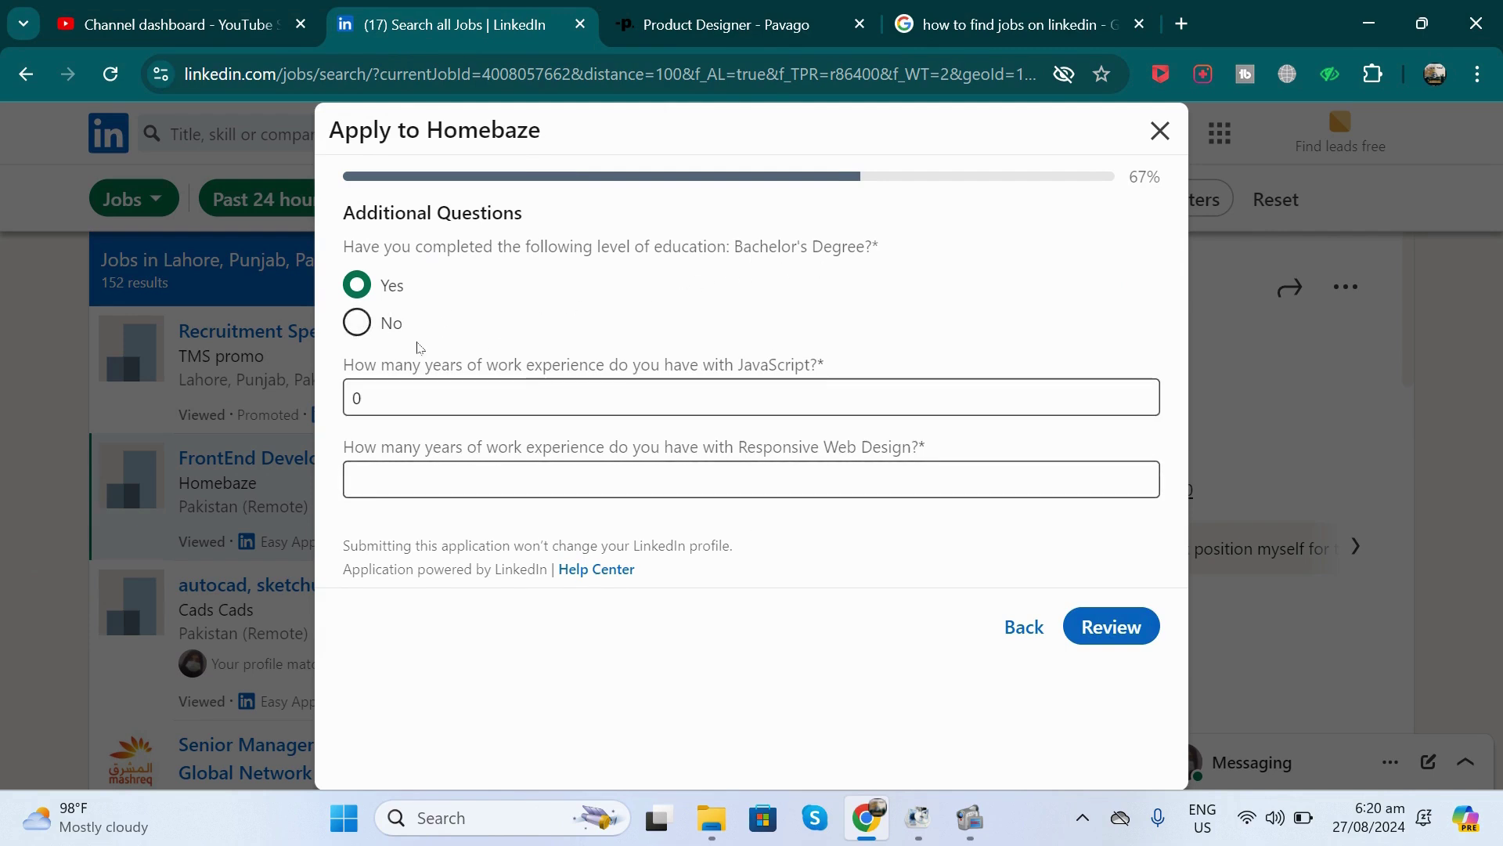
Step: Set the years of work experience with JavaScript to 5 in the Homebaze application
click(716, 408)
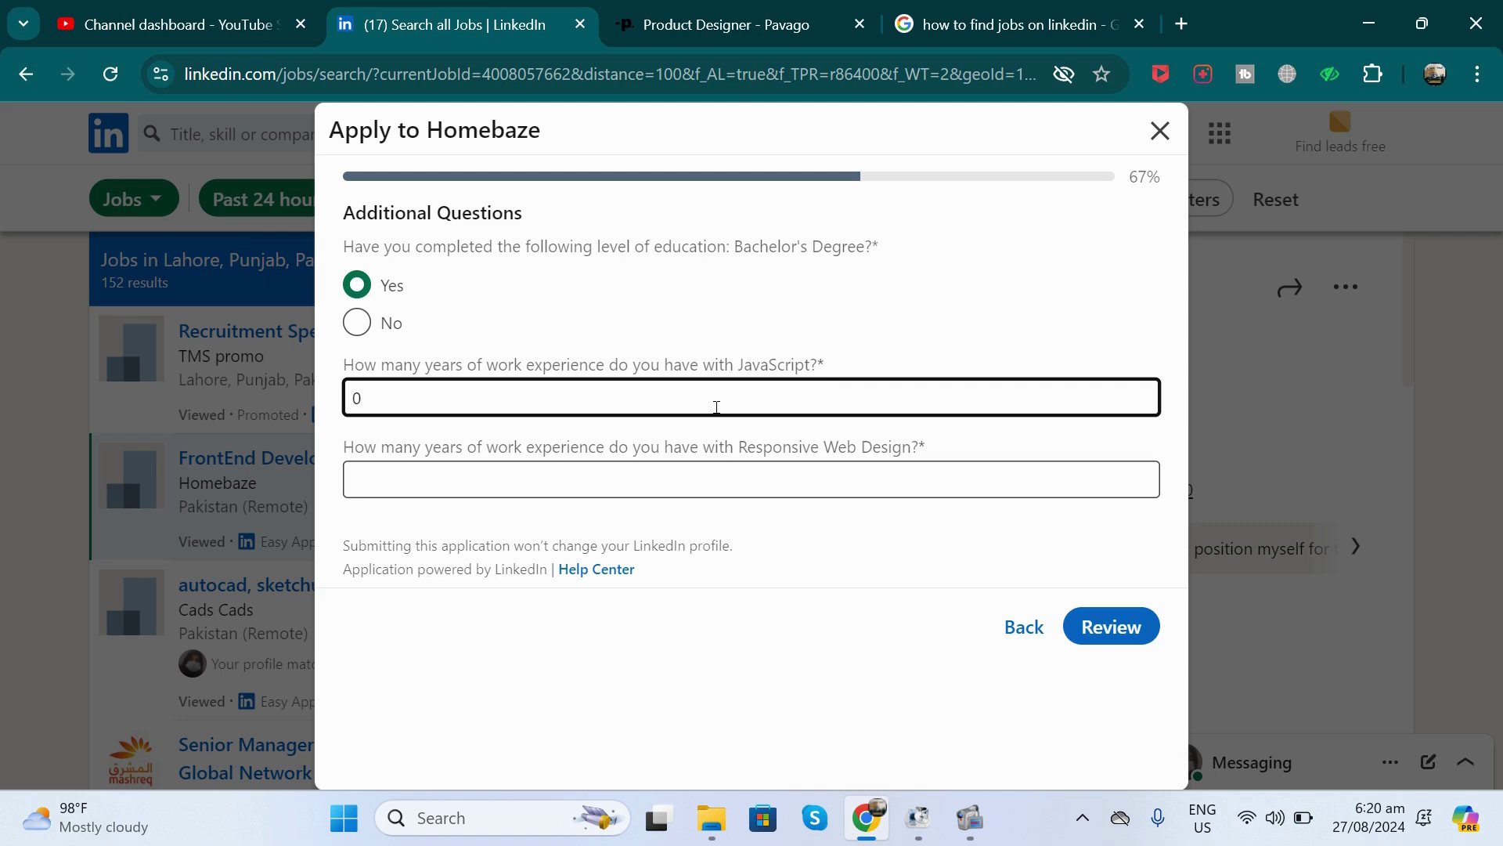
key(BackSpace)
text(5.6)
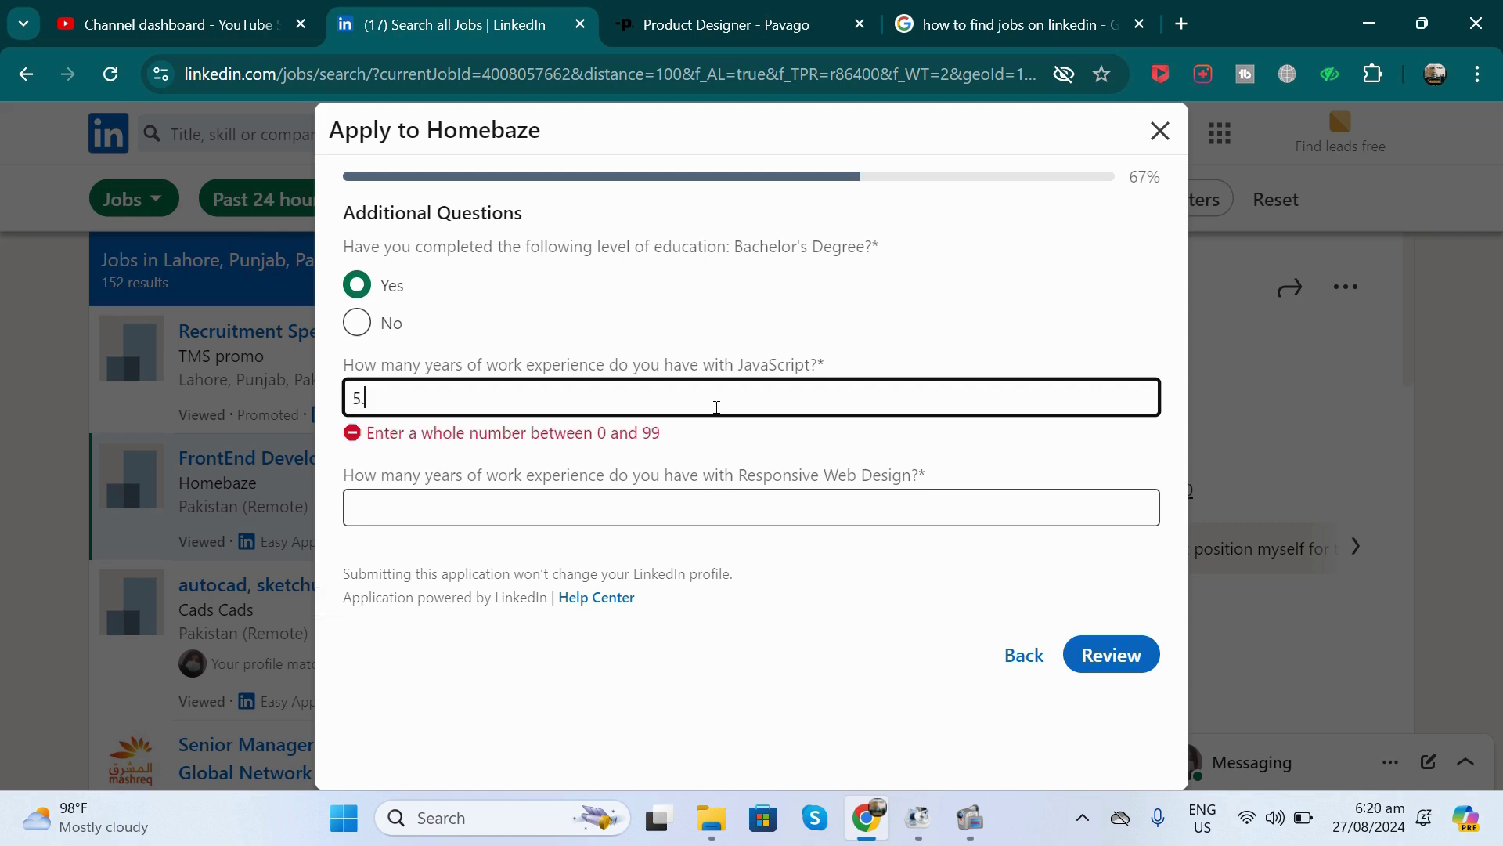
key(BackSpace)
key(BackSpace)
key(BackSpace)
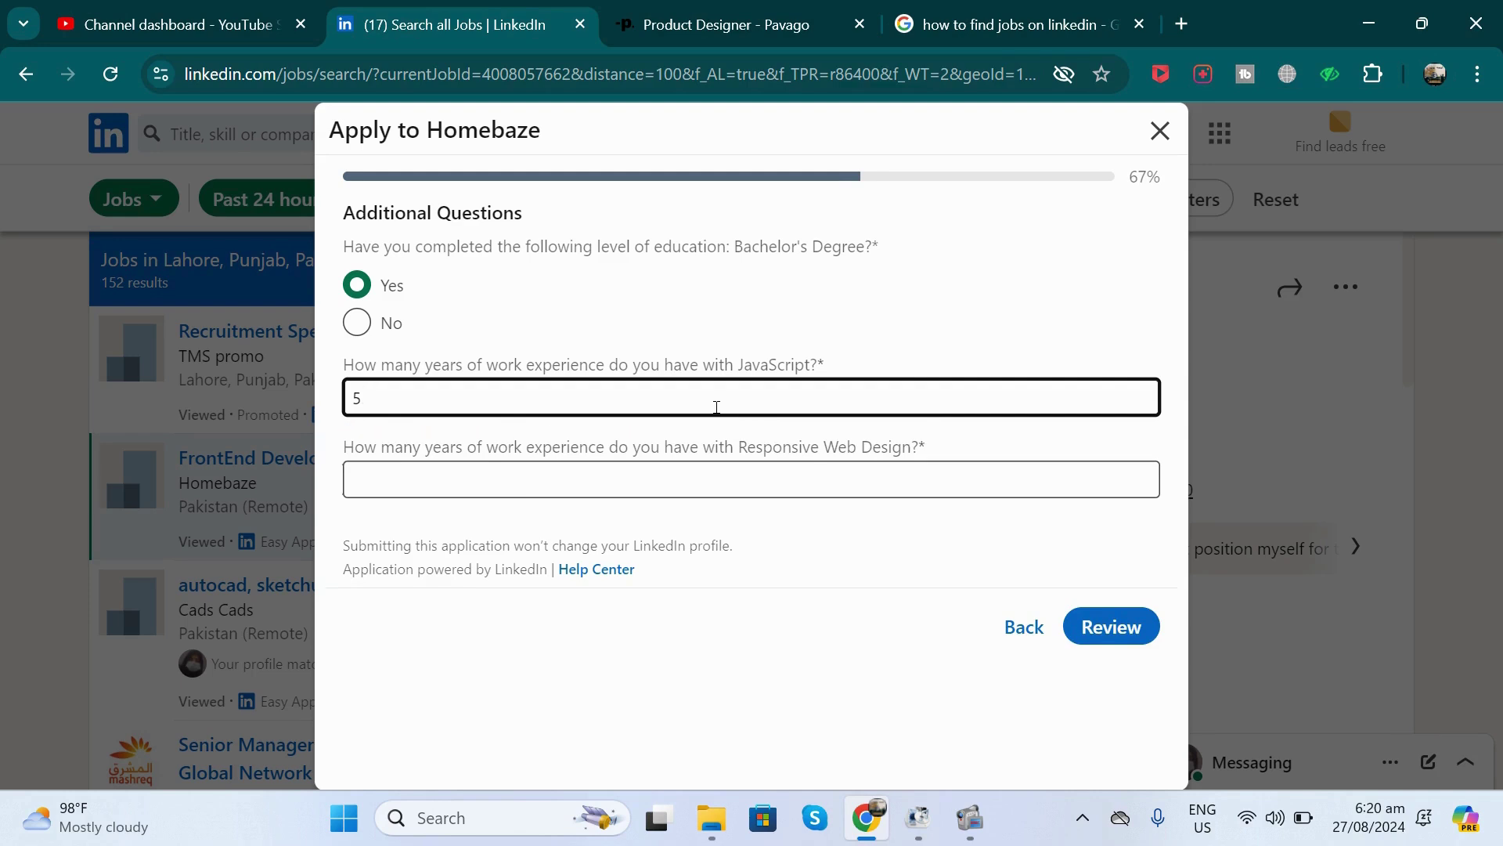
text(4)
key(BackSpace)
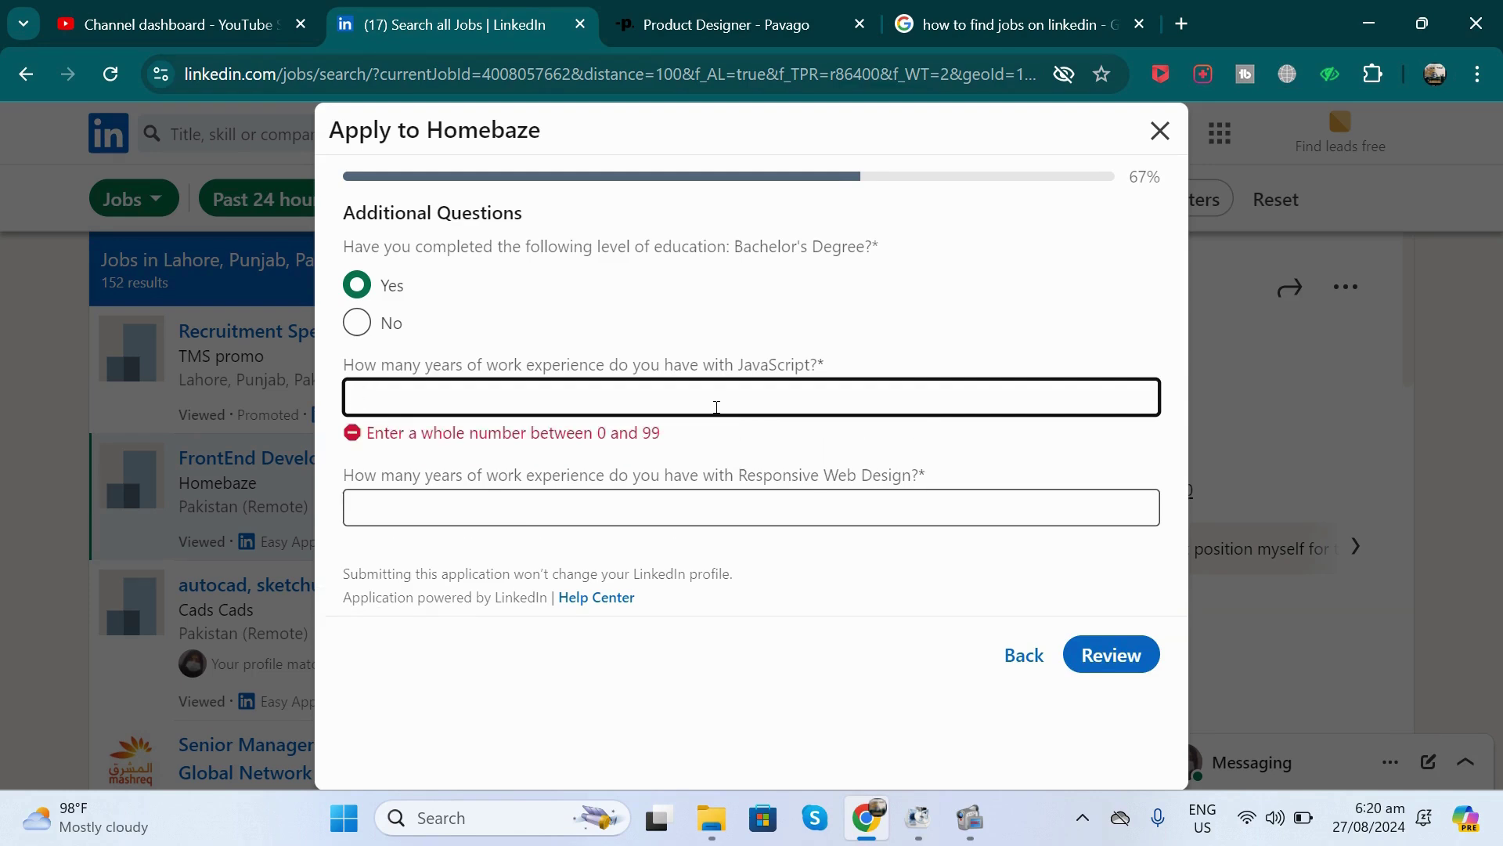
text(5)
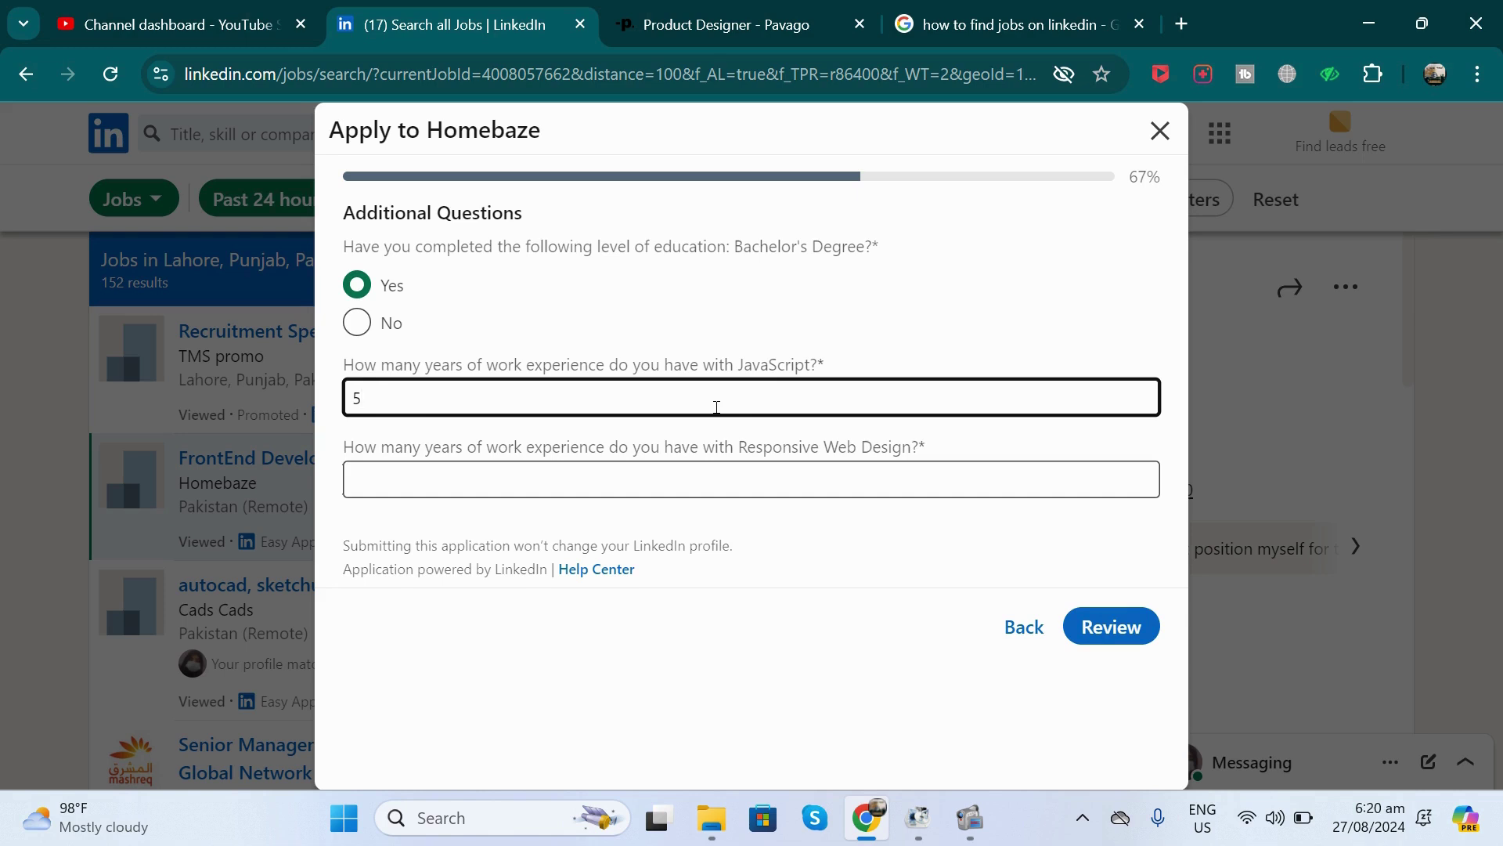
Step: Set the years of work experience with Responsive Web Design to 2 and proceed to the application review
click(633, 492)
click(634, 492)
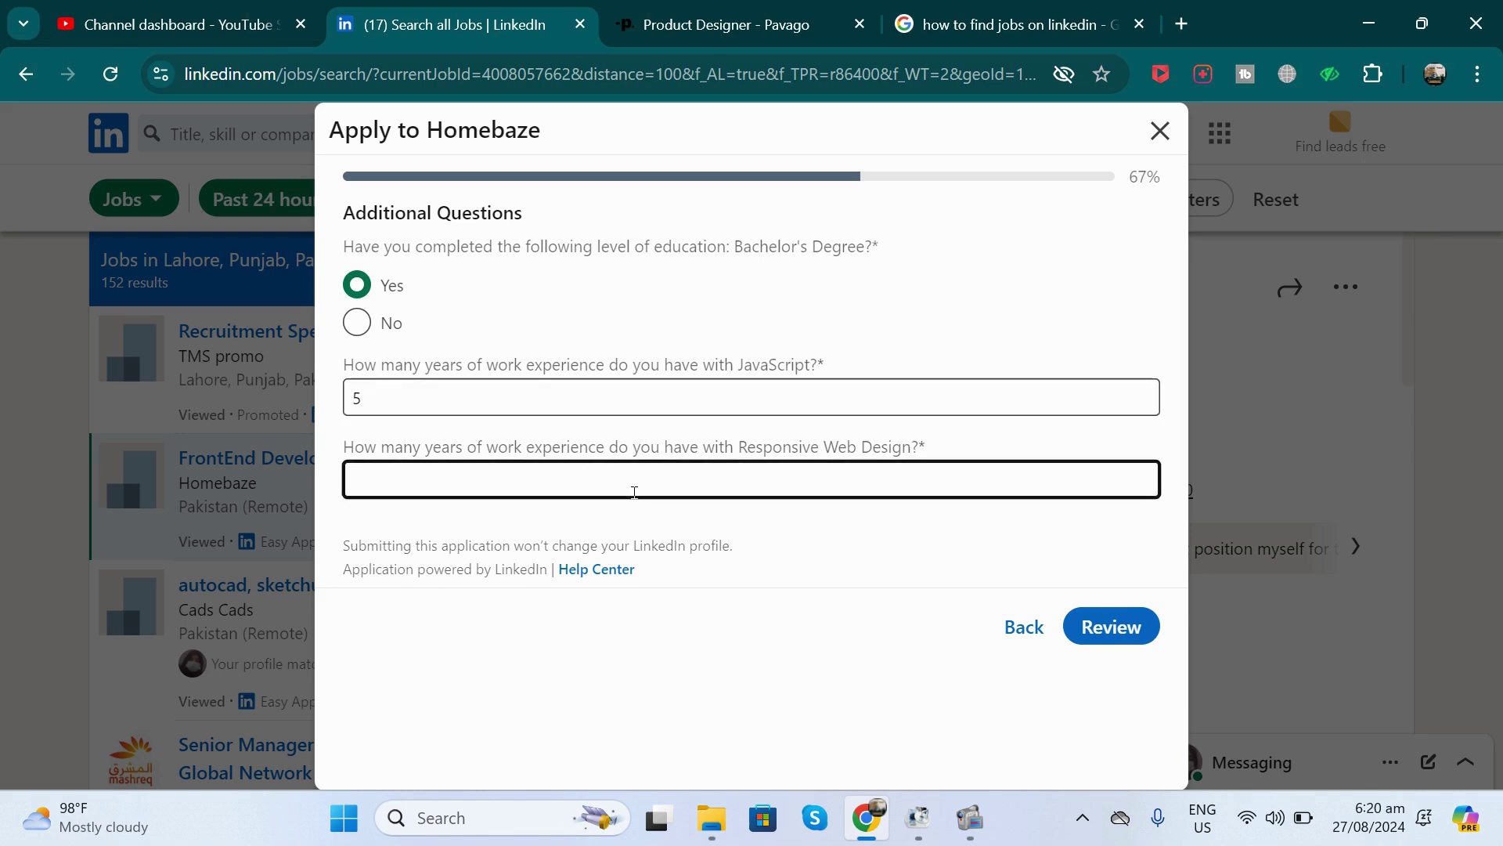
text(2)
click(1118, 624)
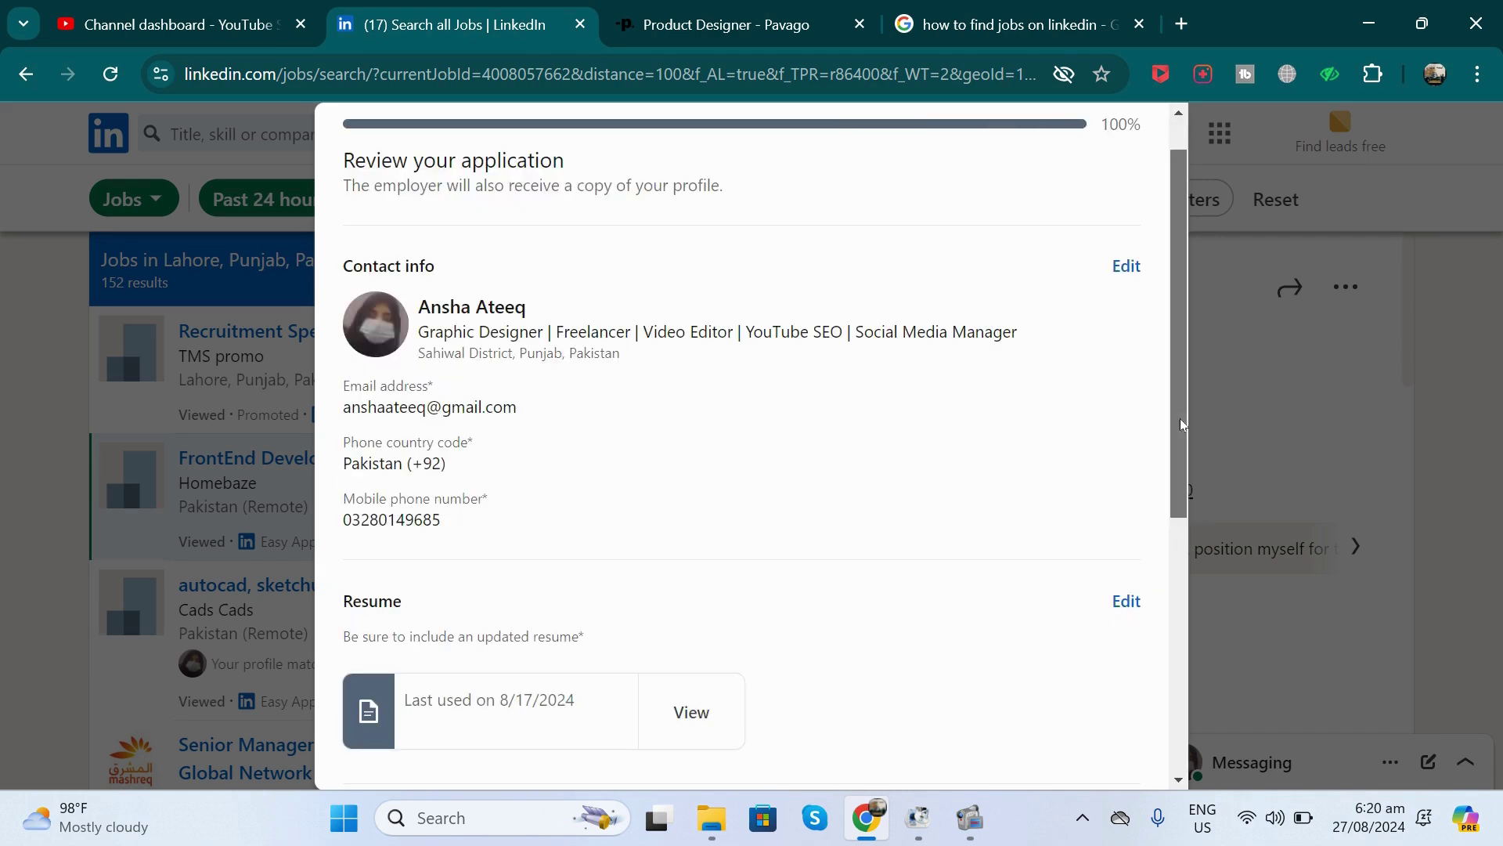
Step: Review the contact info, resume and additional answers in the Homebaze application, and discard it without submitting or saving
drag(1181, 418, 1181, 472)
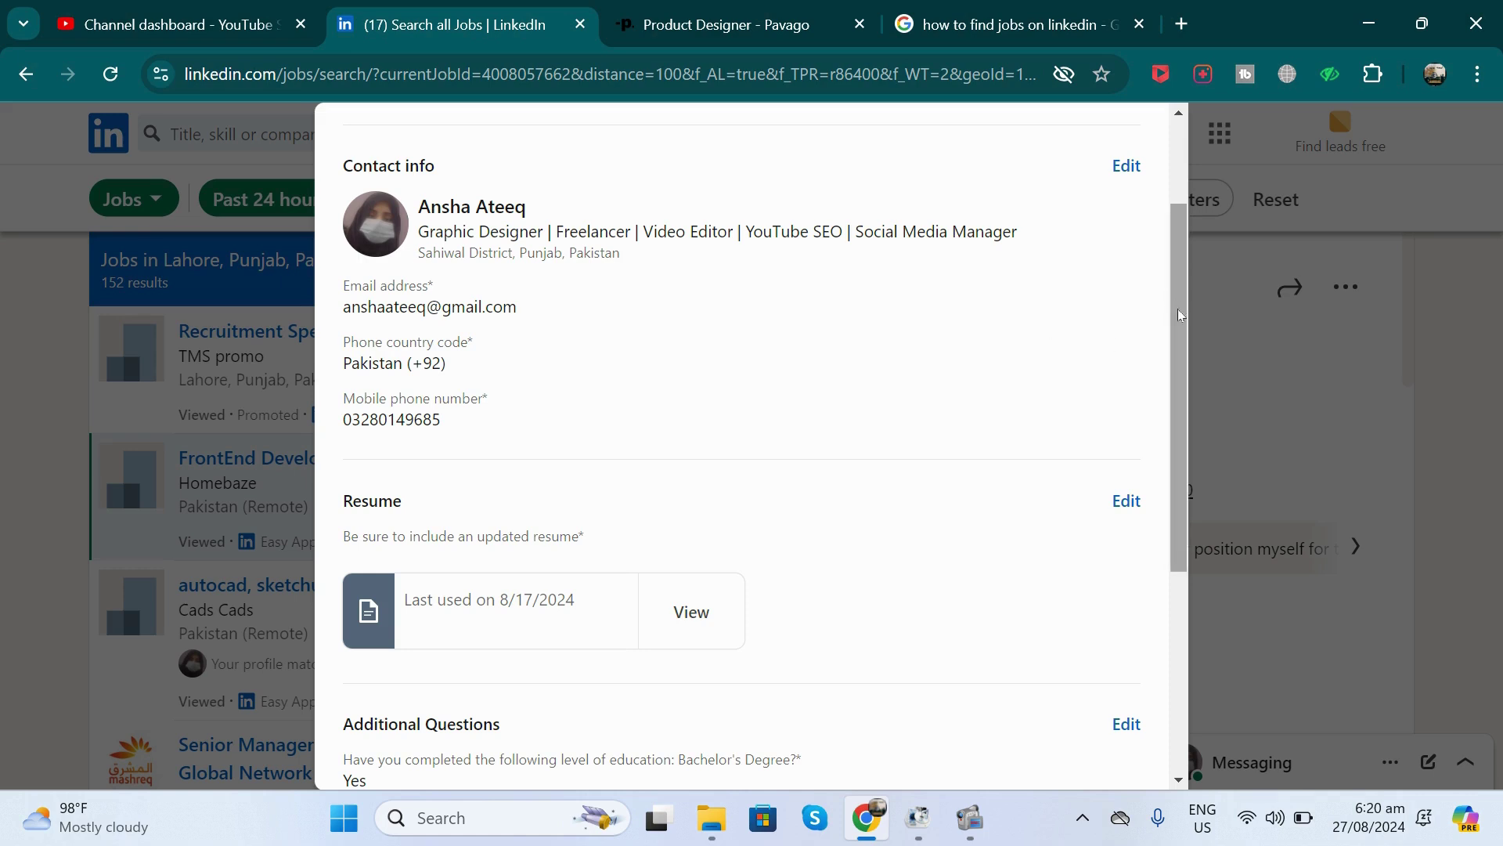
scroll(1177, 308, down, 1)
drag(1182, 359, 1172, 539)
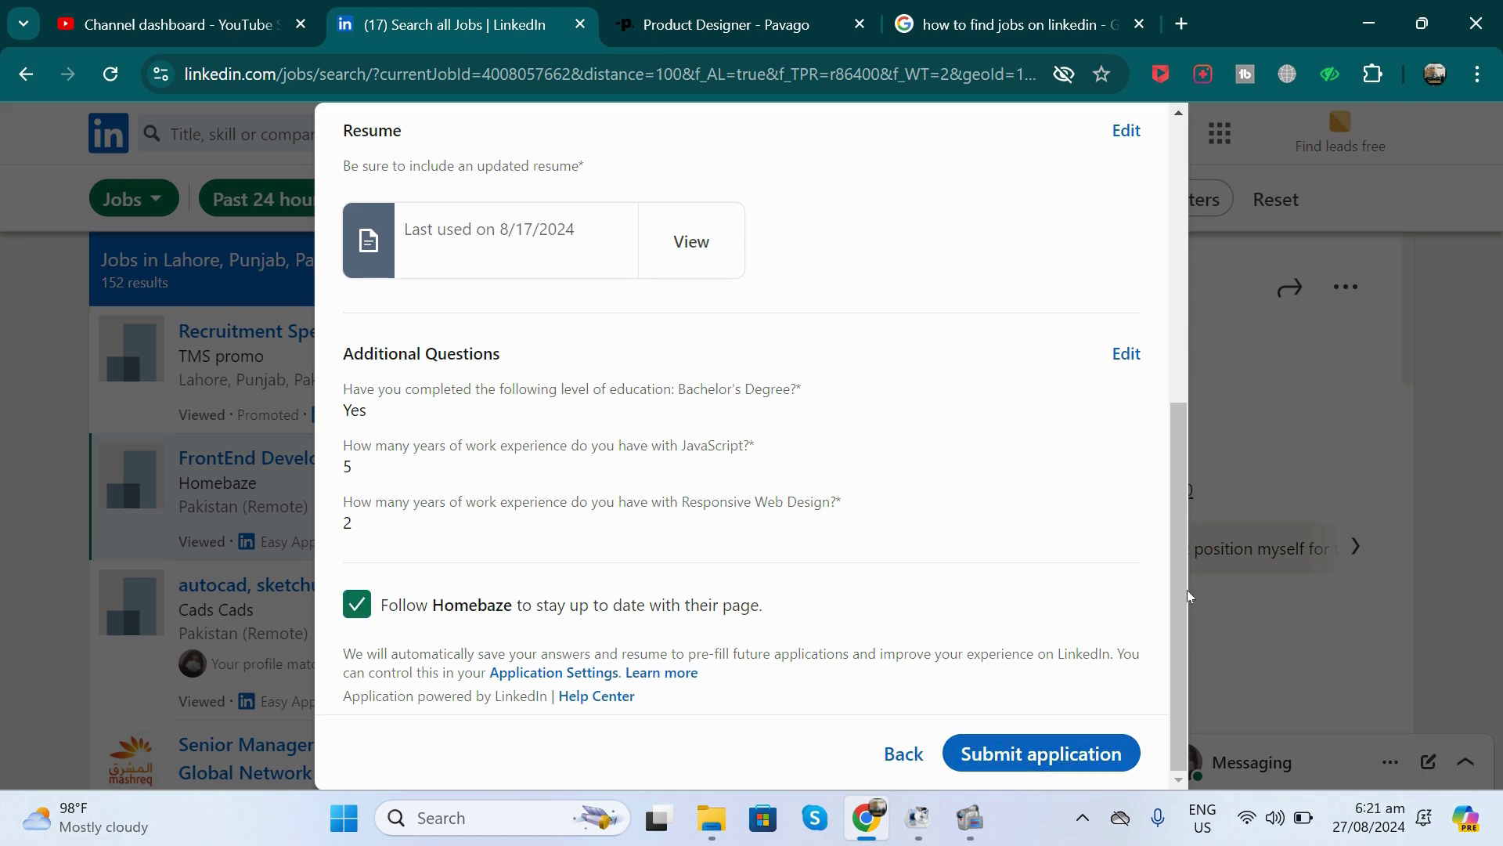
drag(1181, 599, 1159, 229)
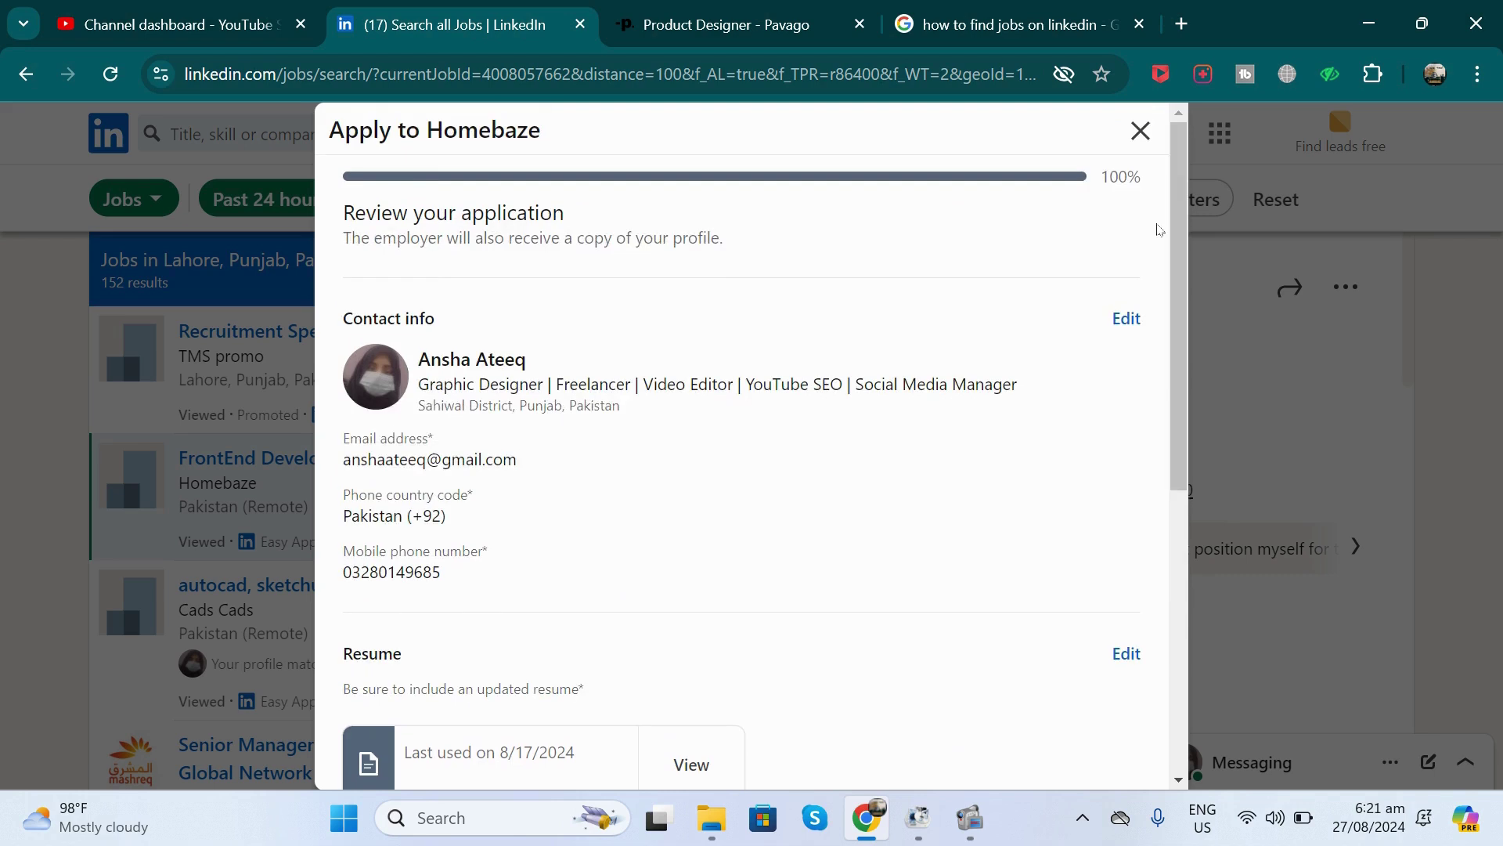
click(1142, 134)
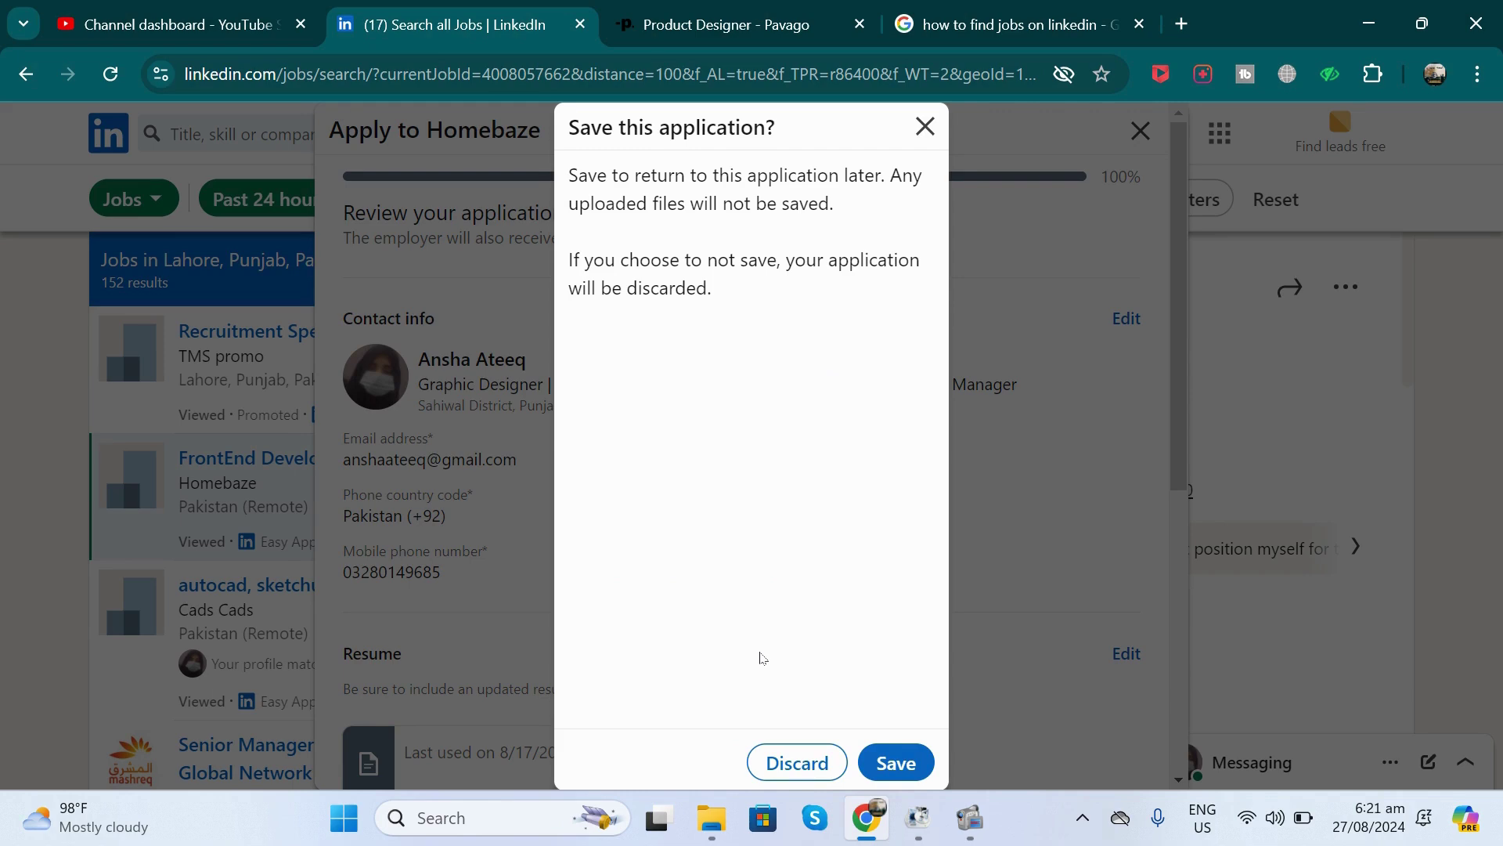
click(779, 760)
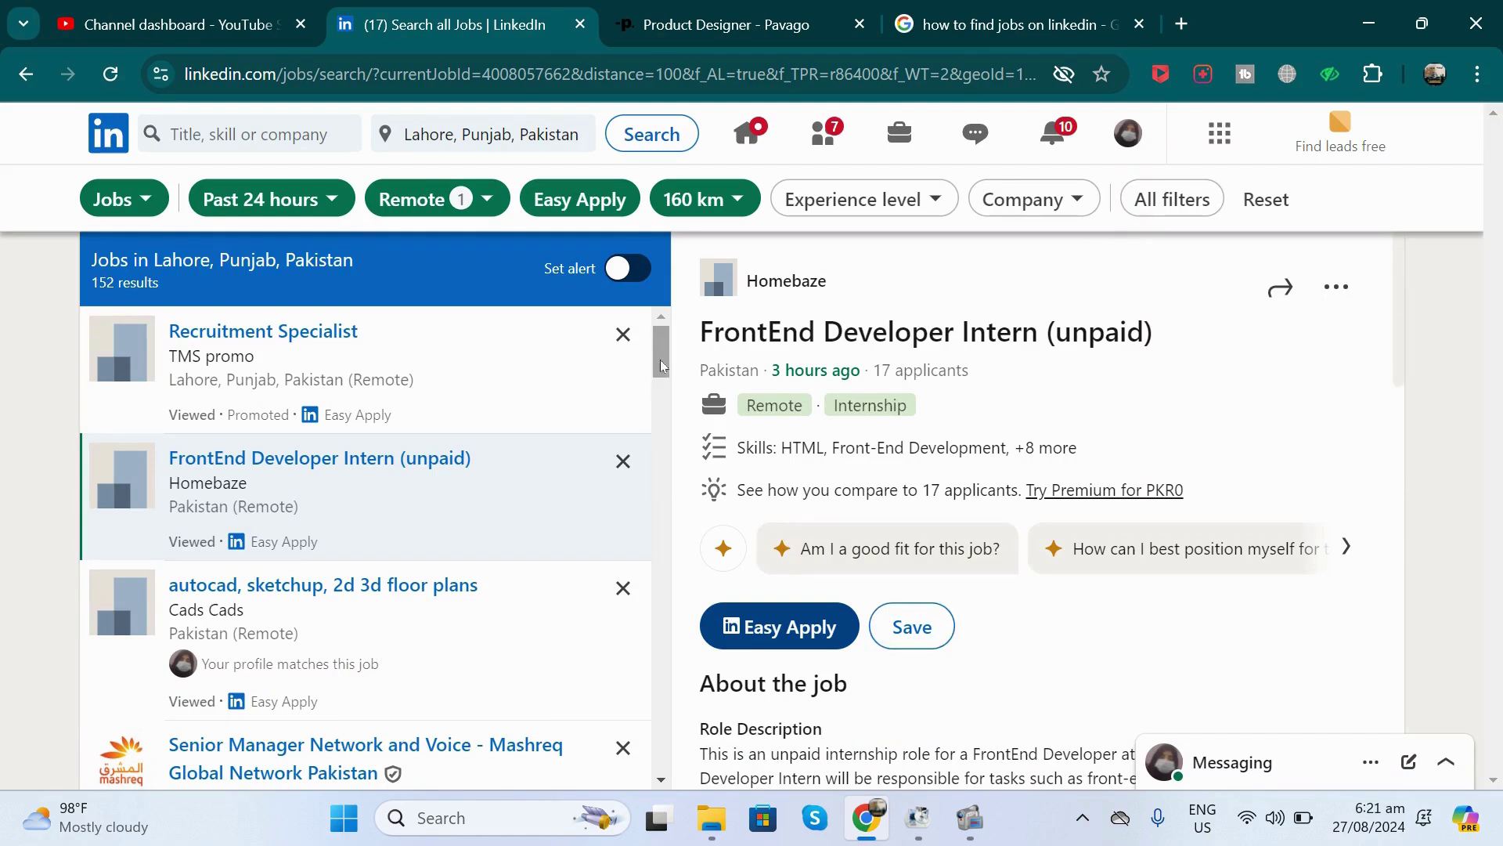
Step: Reset all the filters applied to the Lahore, Punjab, Pakistan job search
drag(650, 352, 641, 233)
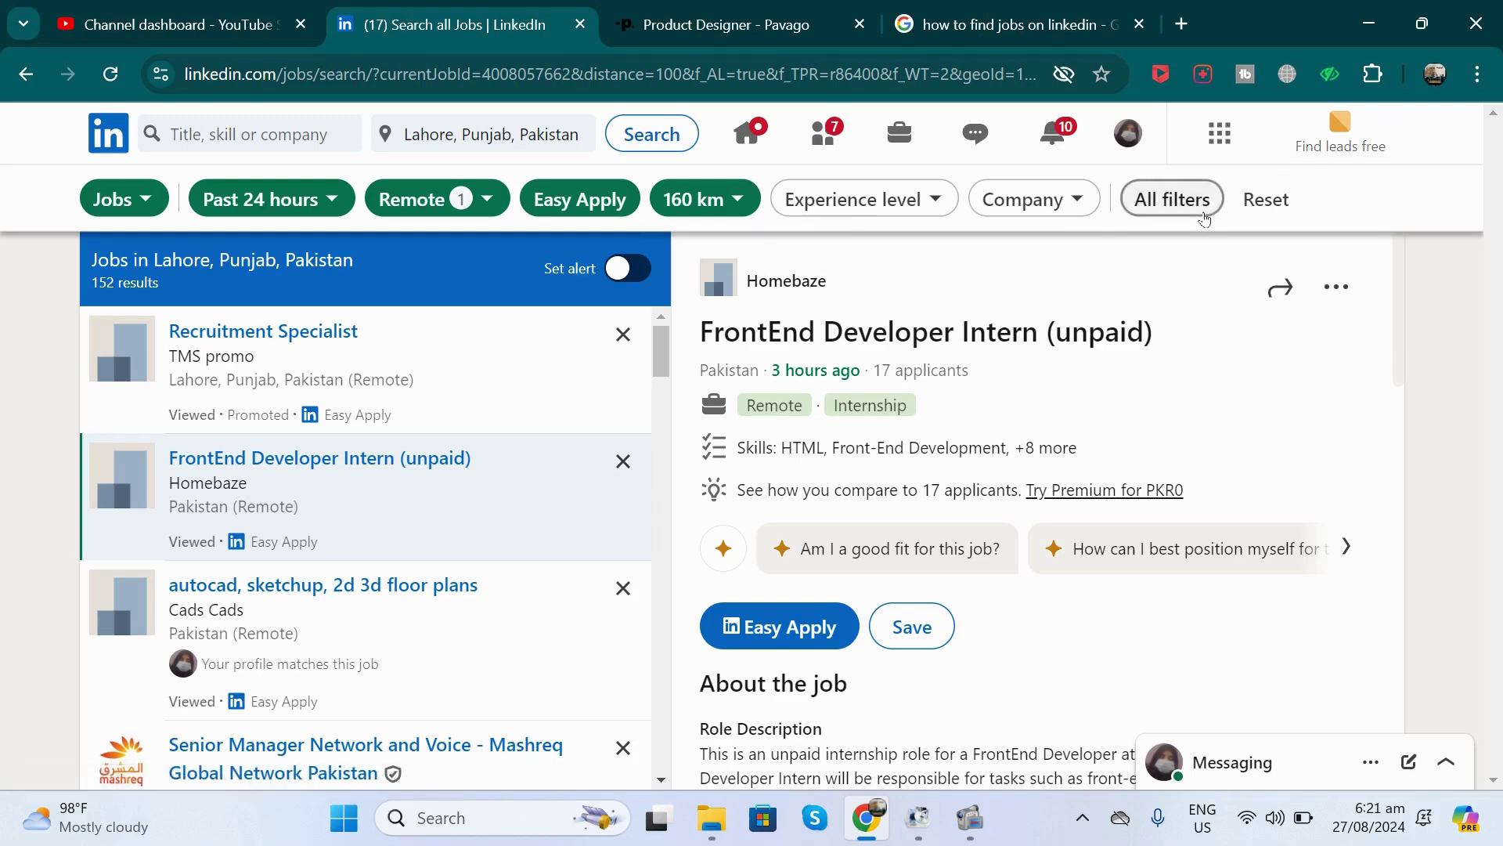
click(1266, 199)
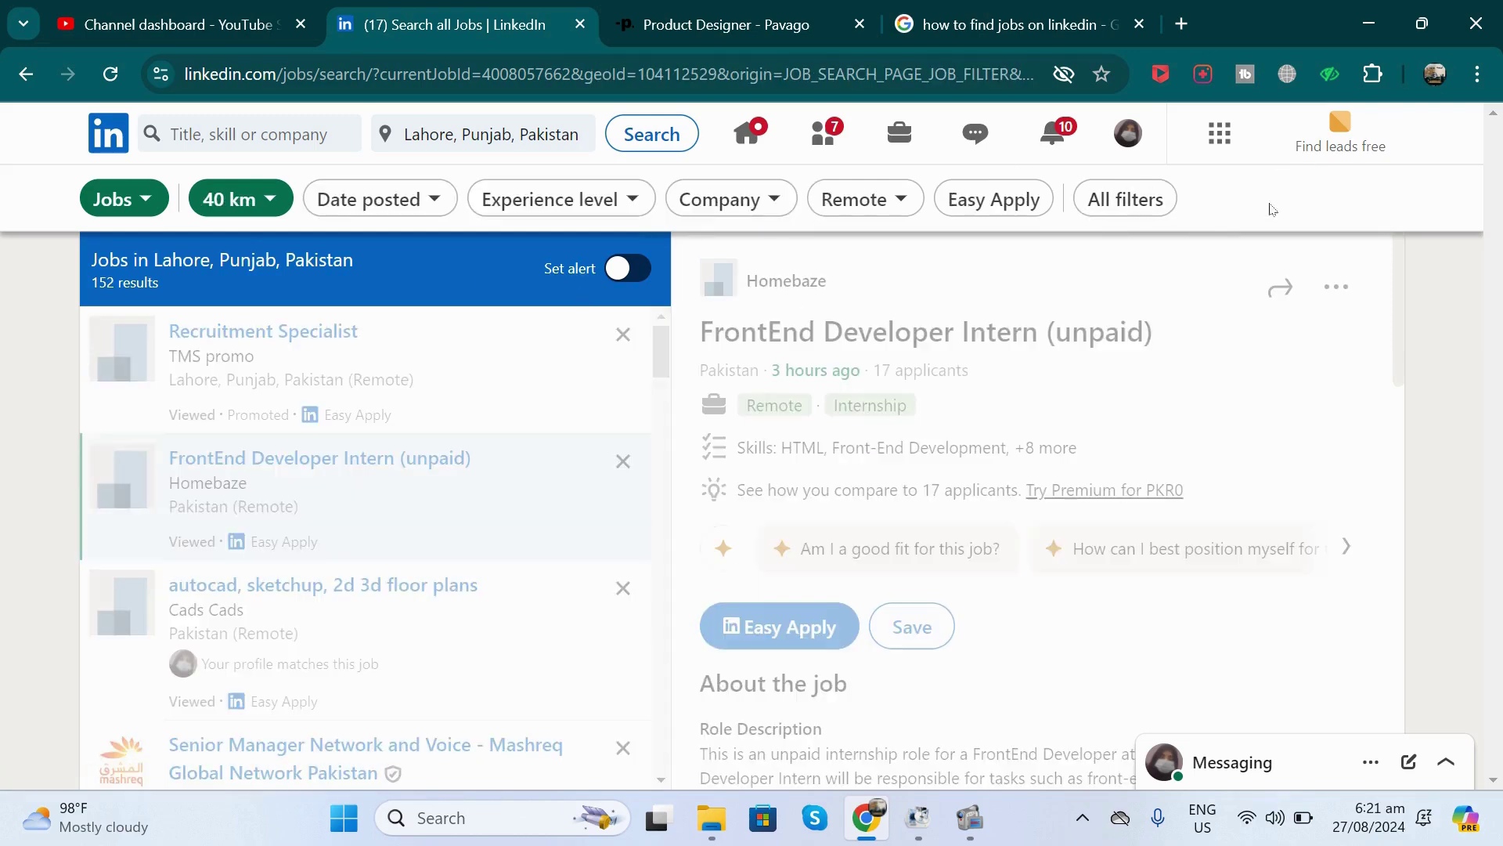